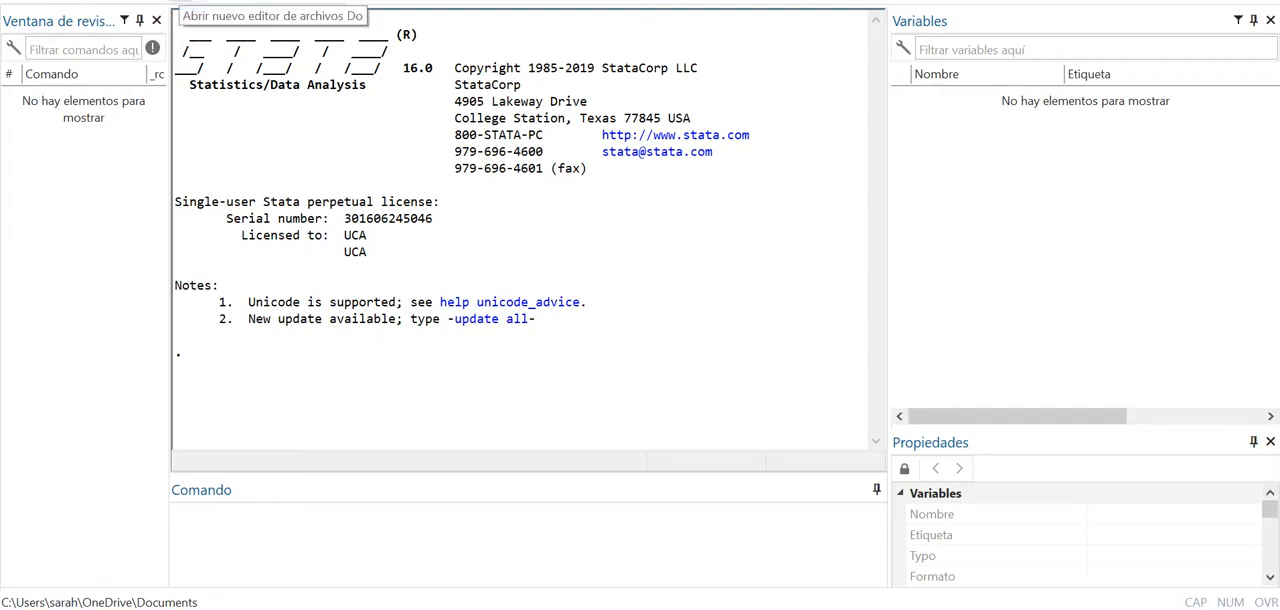
# - Open a new do-file editor, minimize it and bring it back in front of the main window
pyautogui.click(181, 1)
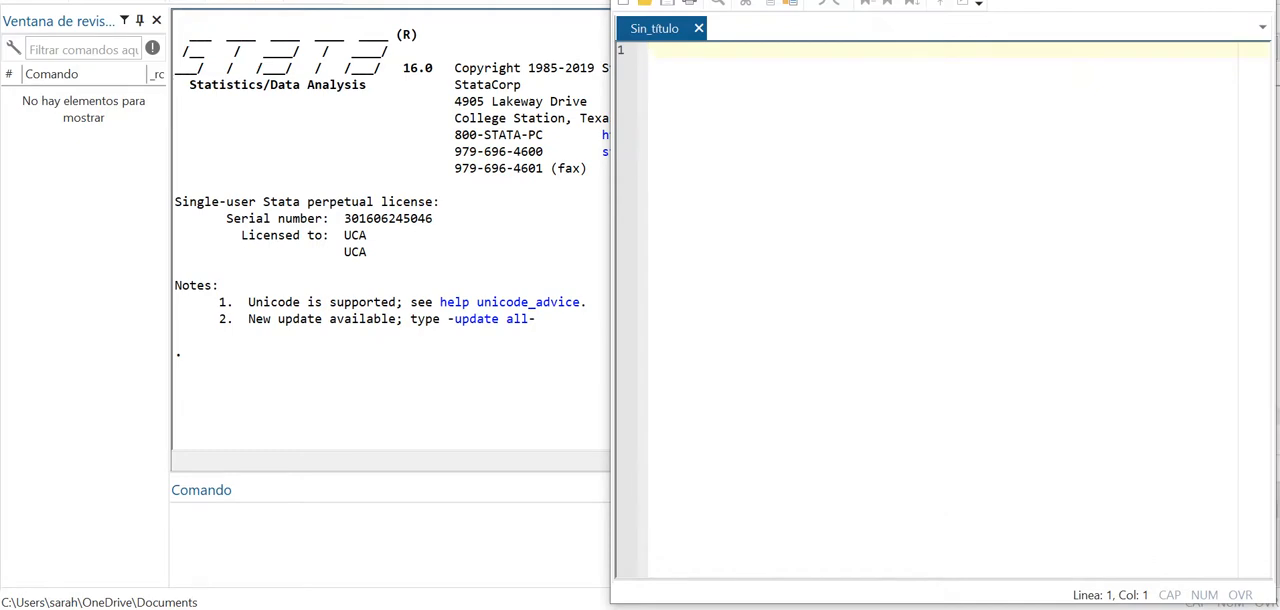
pyautogui.click(1250, 1)
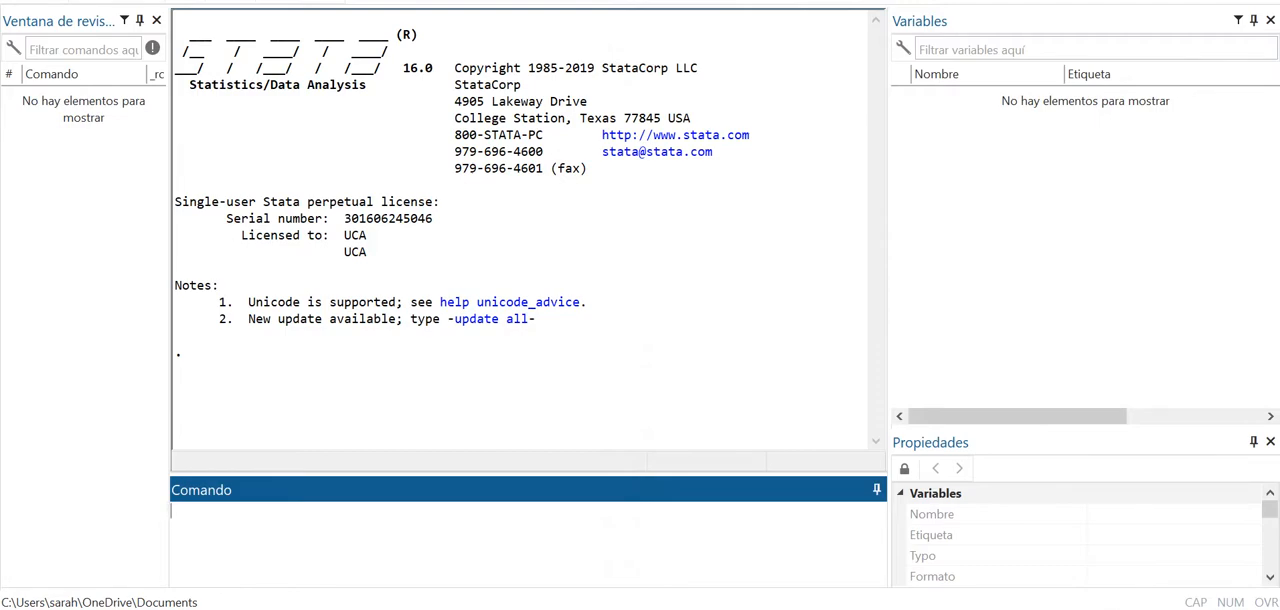
pyautogui.click(724, 608)
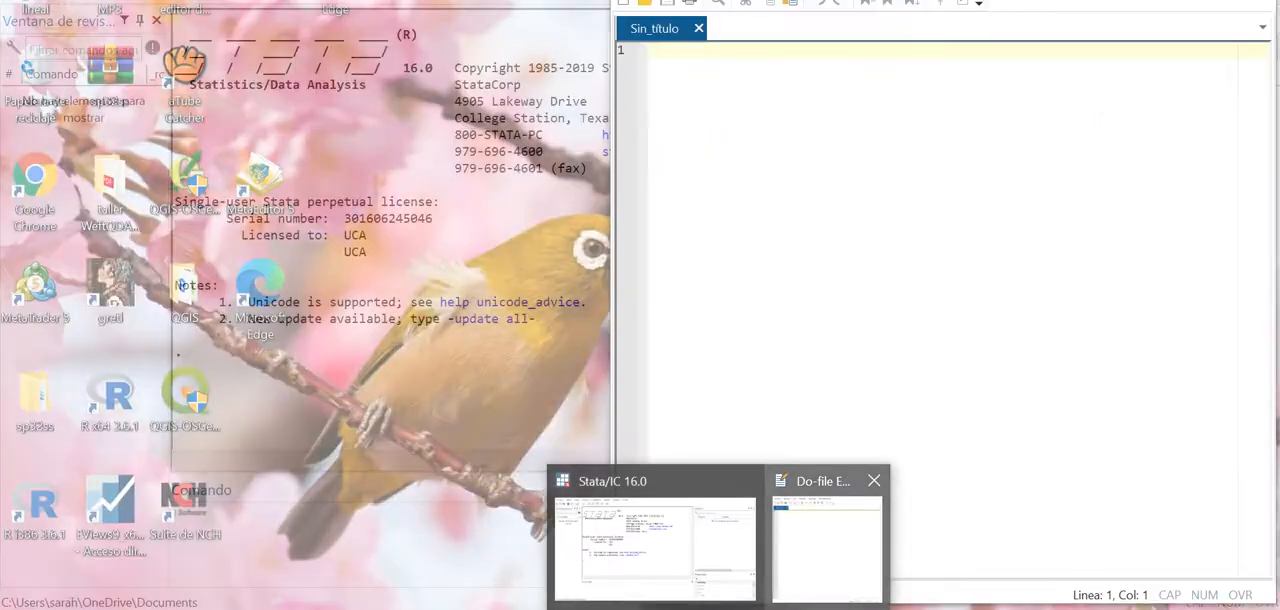
pyautogui.click(828, 535)
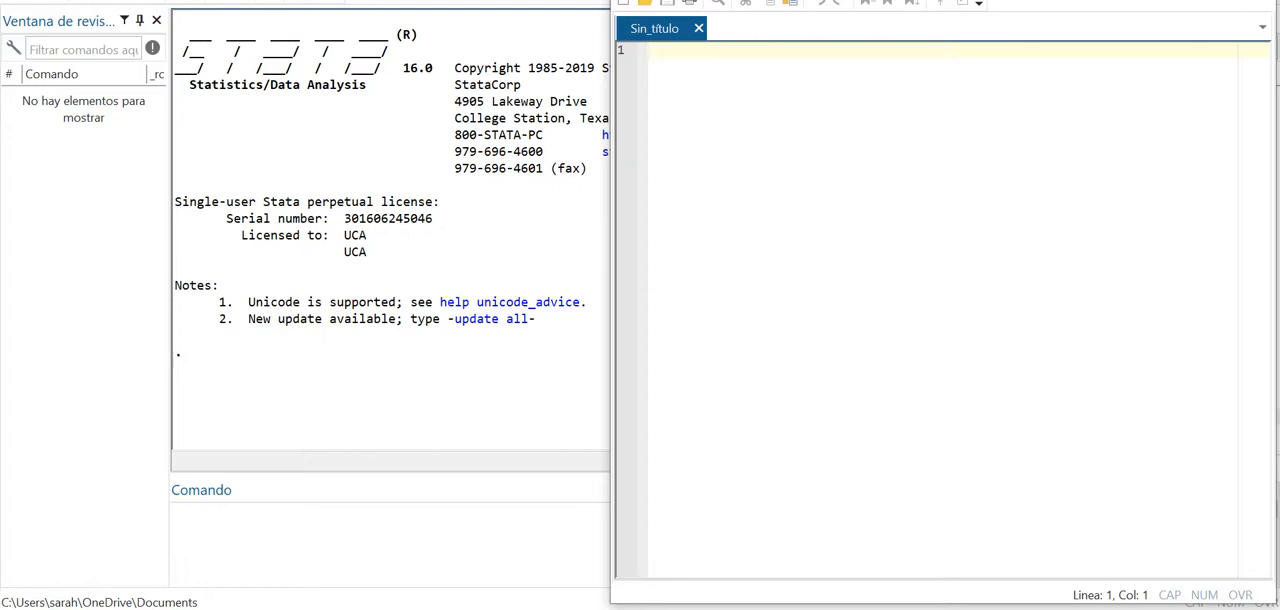
# - Write the comment "**Clase de econometría" on the first line of the untitled do-file
pyautogui.write('**Cla')
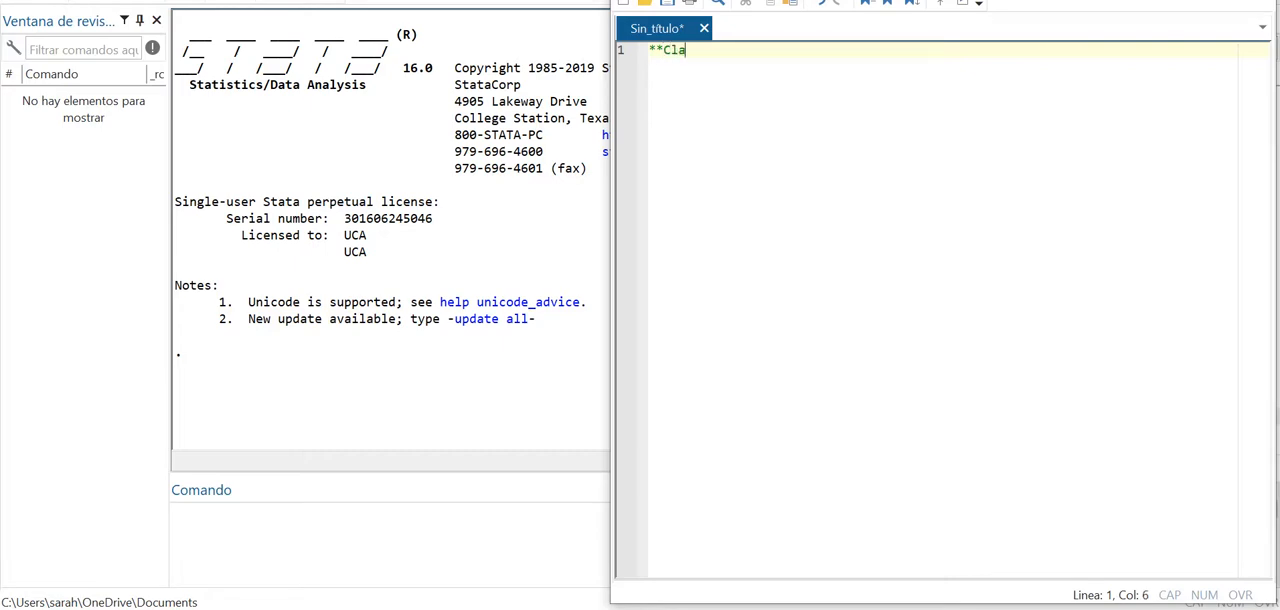
pyautogui.write('se de econome')
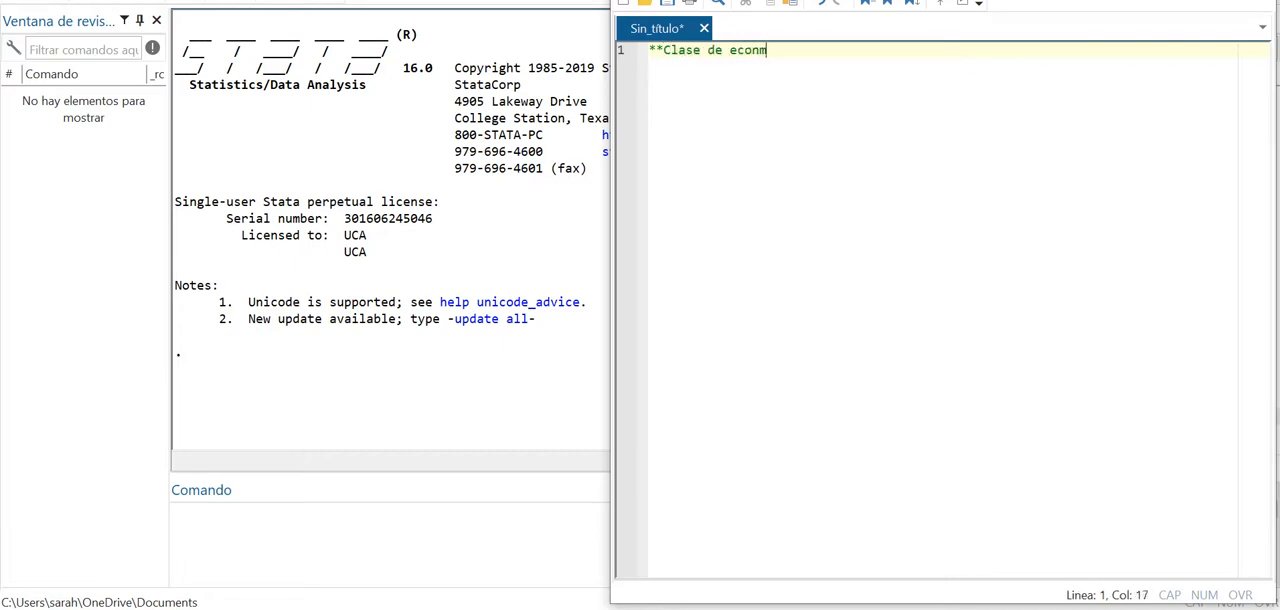
pyautogui.write('tría')
pyautogui.press('Return')
# - Enter "tab" on the do-file's second line to bring up command suggestions, and close the editor without keeping the file
pyautogui.write('tab')
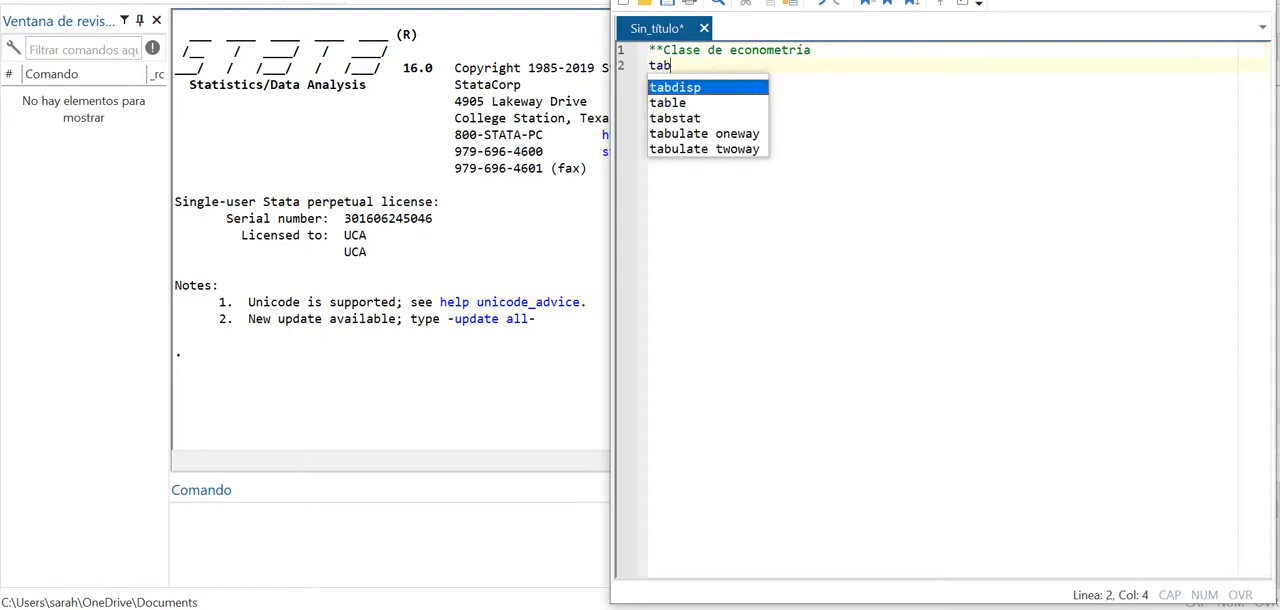
pyautogui.press('BackSpace')
pyautogui.press('BackSpace')
pyautogui.press('BackSpace')
pyautogui.press('BackSpace')
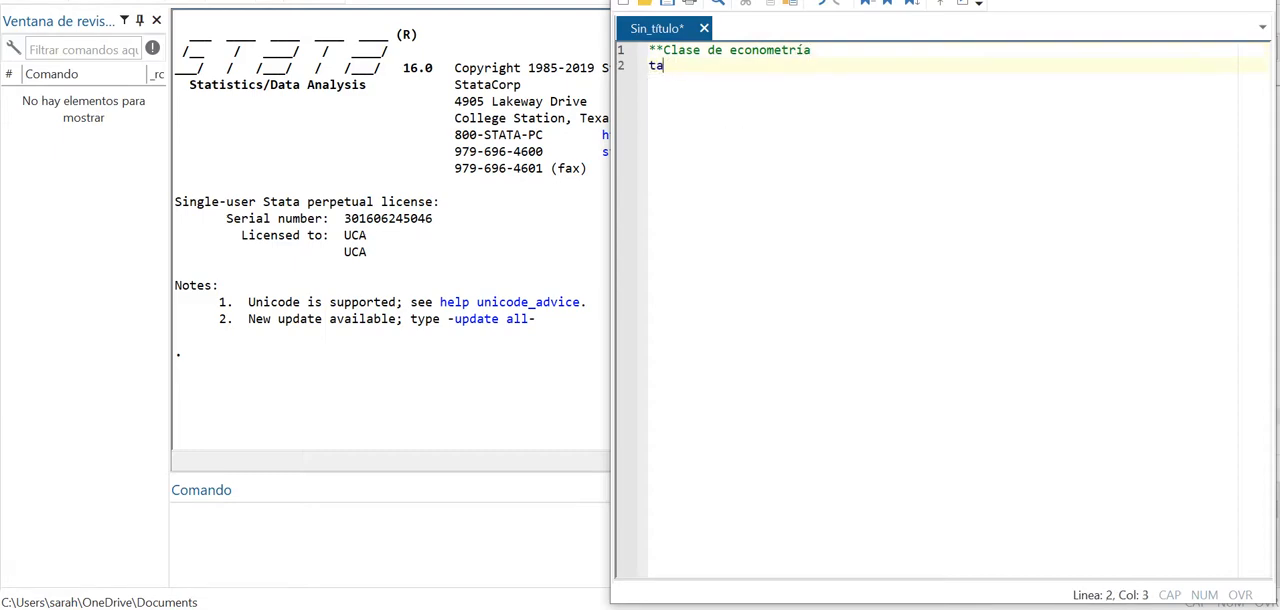
pyautogui.write('tab')
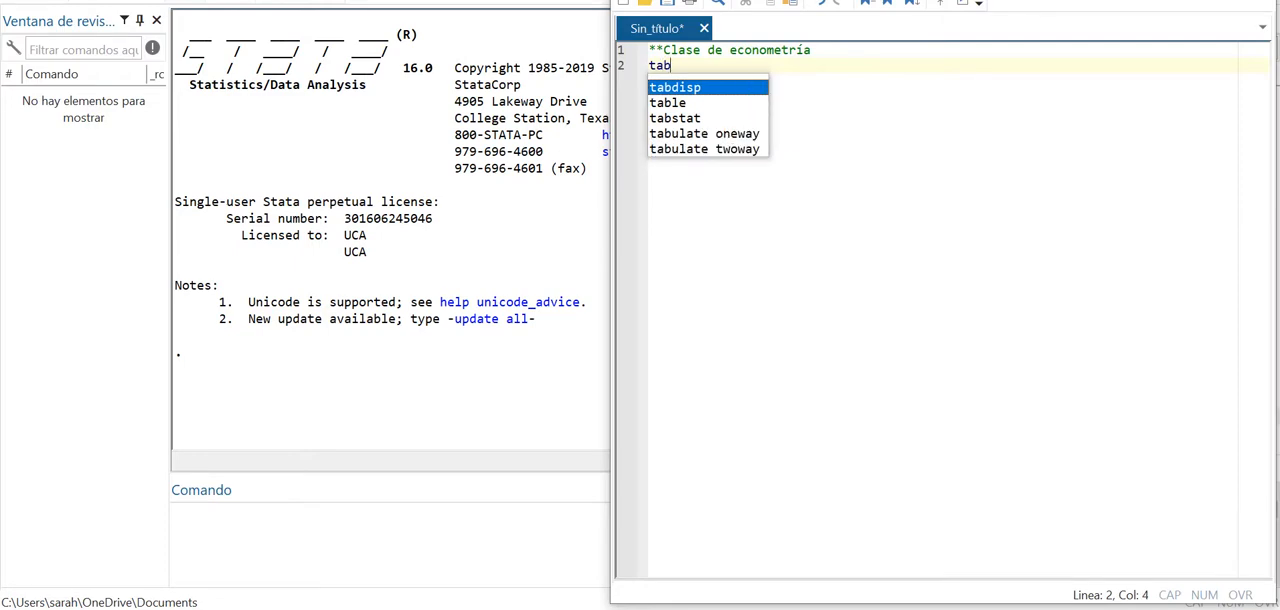
pyautogui.hotkey('alt', 'F4')
pyautogui.click(966, 334)
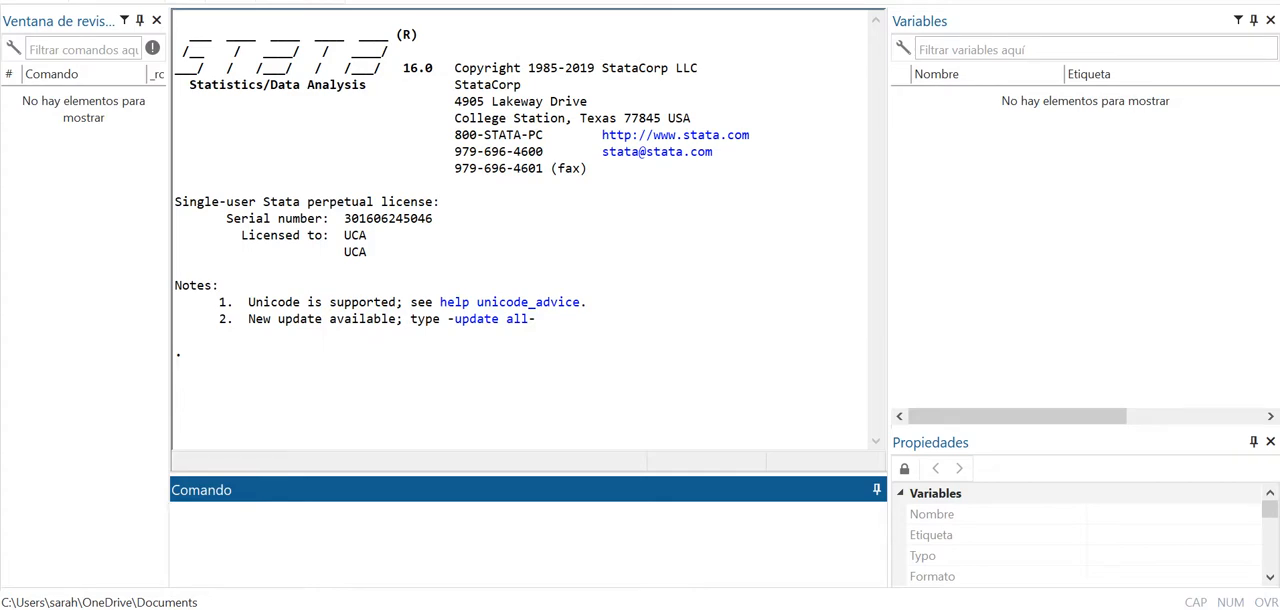
# - Close the Variables, Properties and Review panes so only the results and the command pane remain
pyautogui.click(1270, 20)
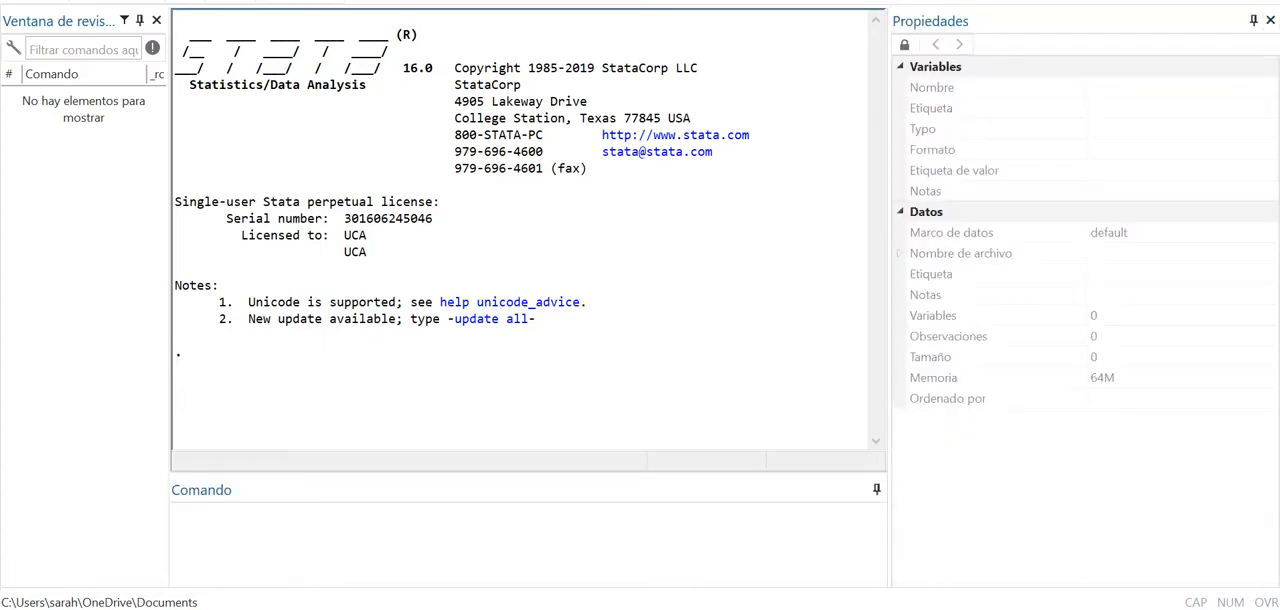
pyautogui.click(1270, 20)
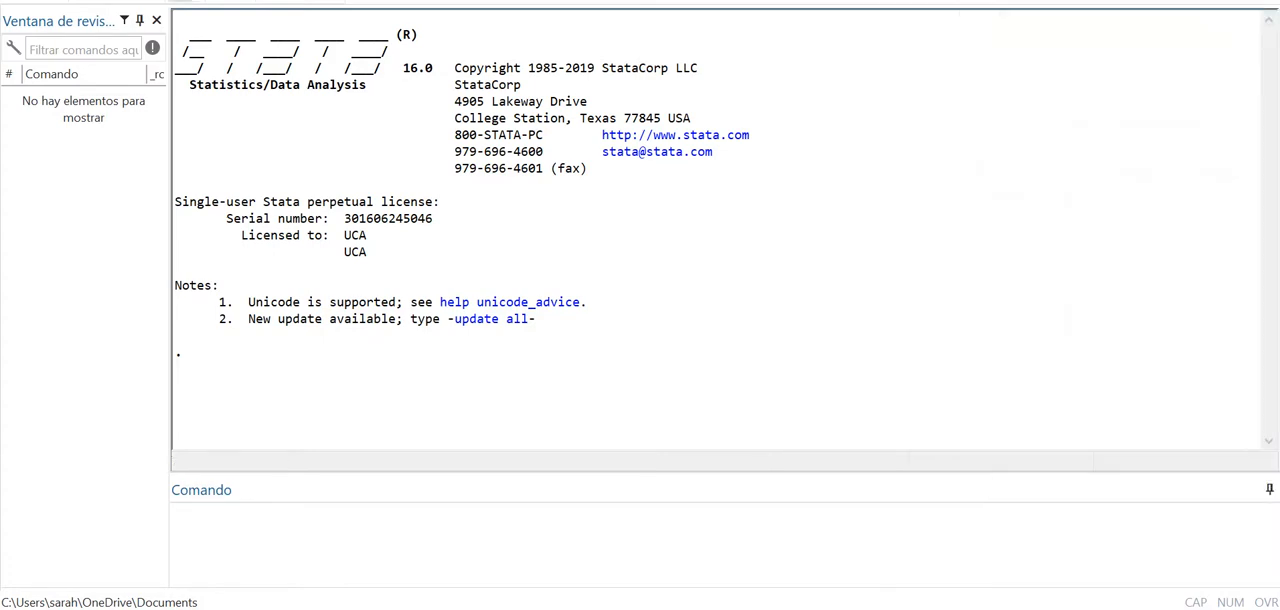
pyautogui.click(156, 20)
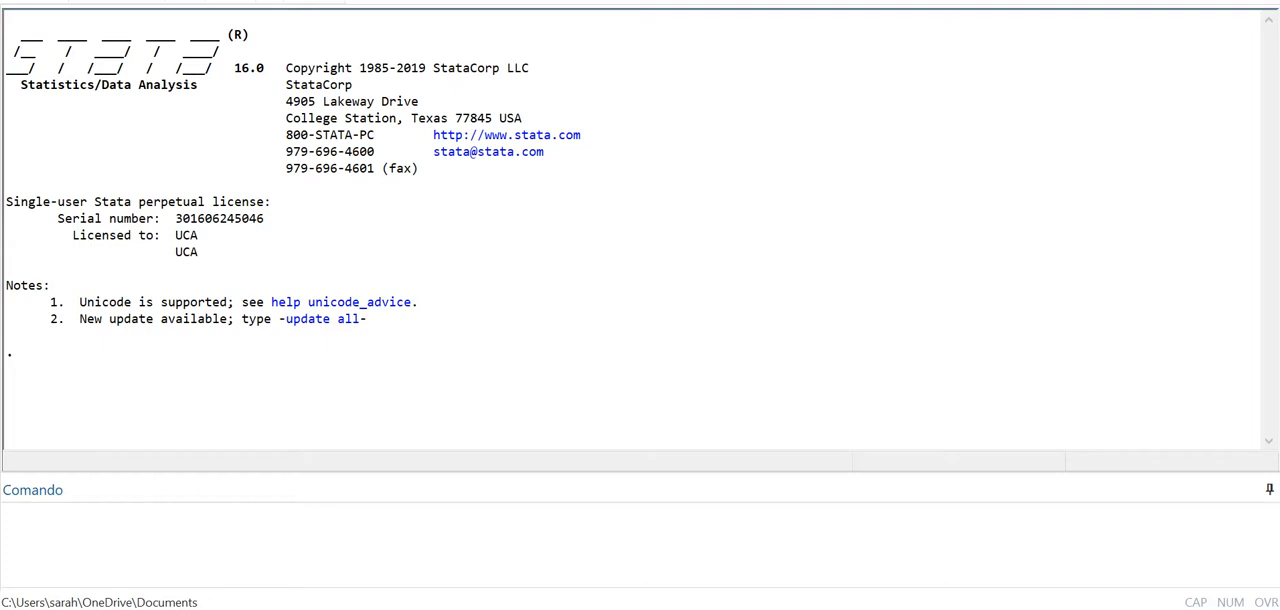
# - Restore the command history, Variables and Properties panes to the main window
pyautogui.click(388, 0)
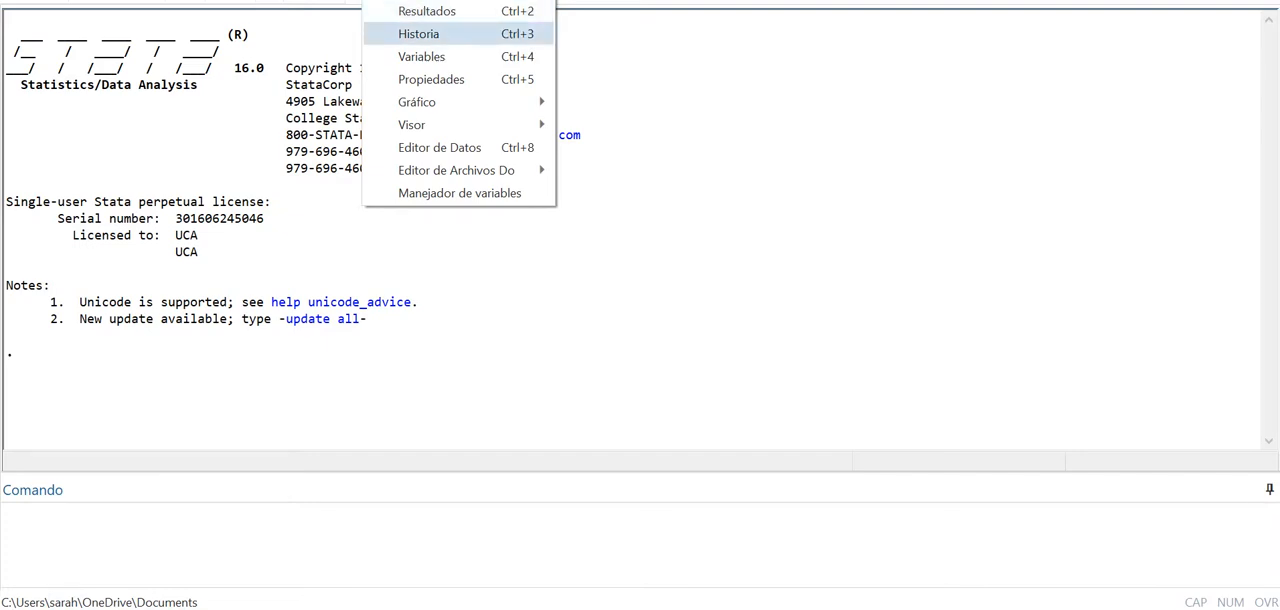
pyautogui.click(418, 33)
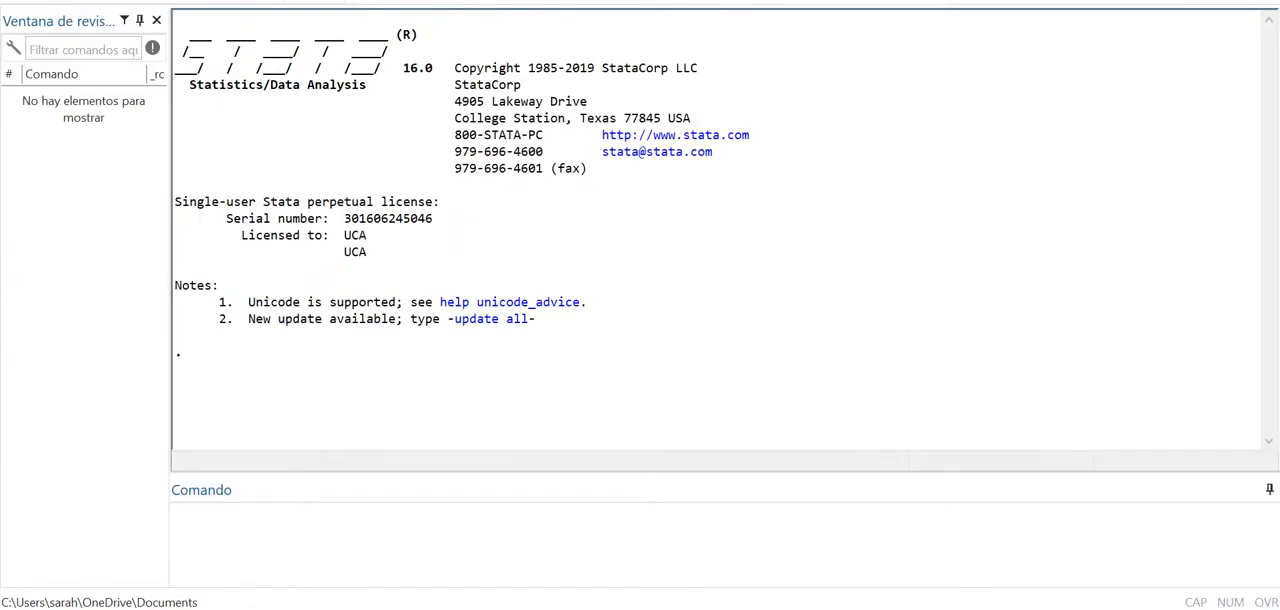
pyautogui.click(386, 1)
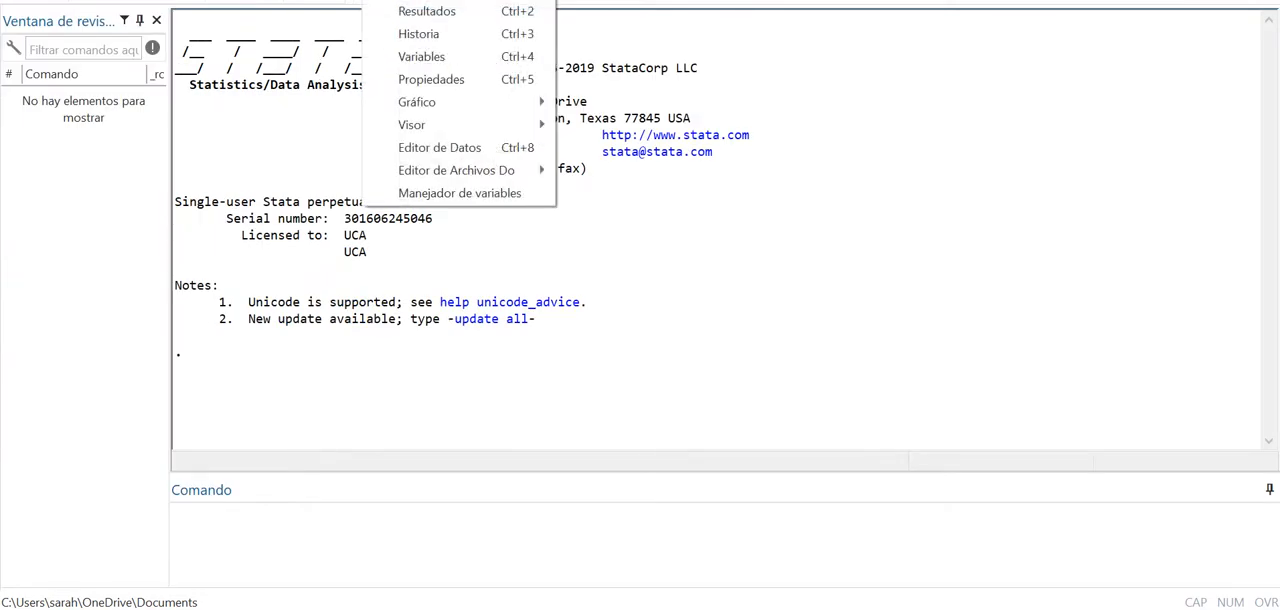
pyautogui.click(421, 56)
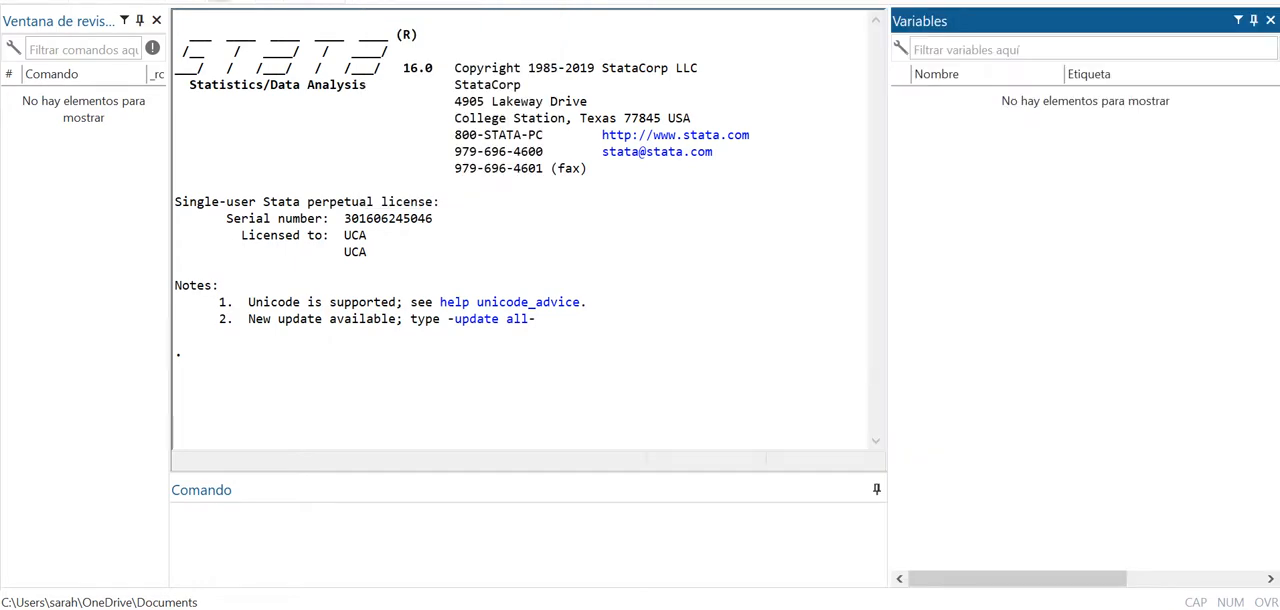
pyautogui.click(386, 1)
pyautogui.click(421, 77)
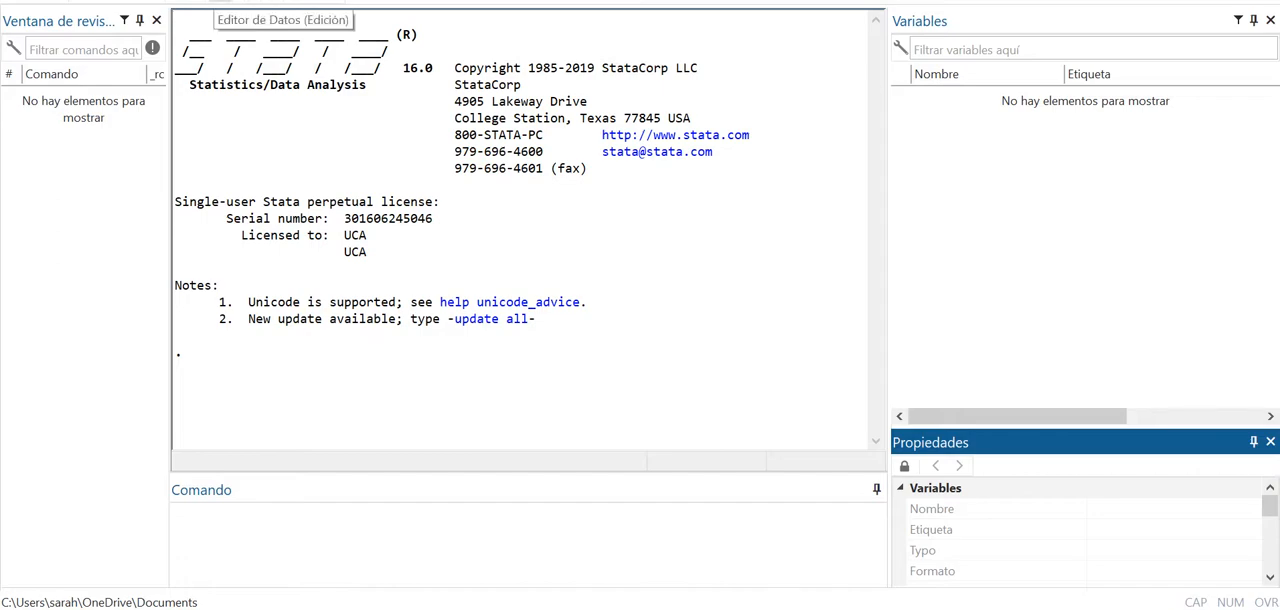
# - Open the Data Editor in browse mode, and reopen it in edit mode with an empty dataset
pyautogui.click(180, 3)
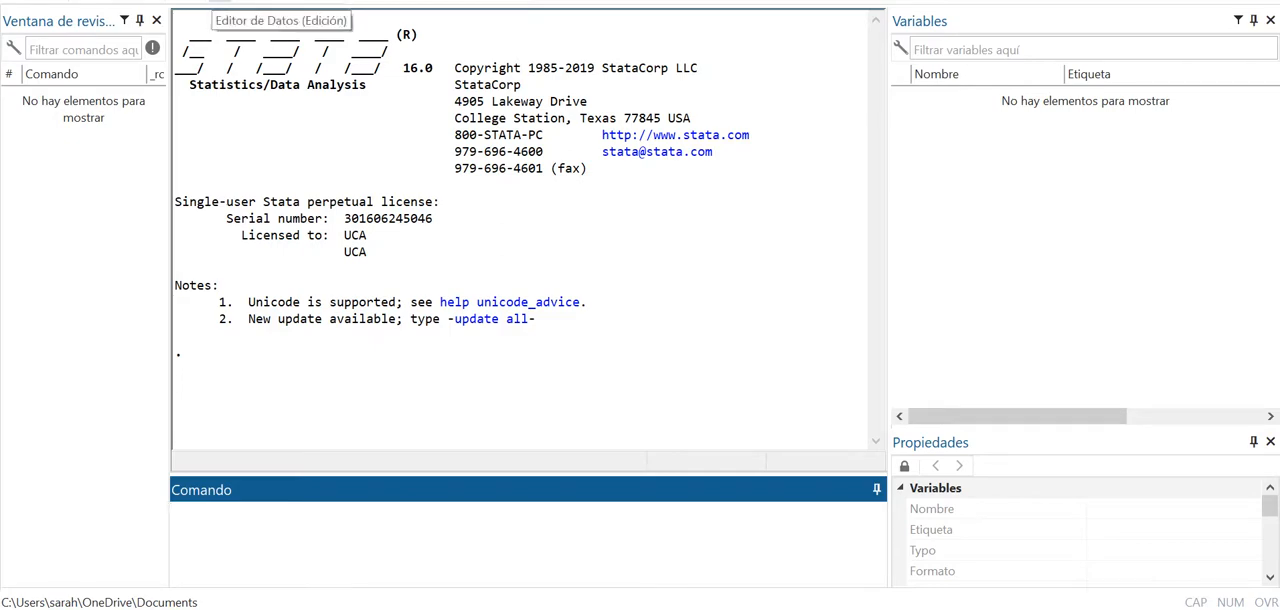
pyautogui.click(245, 3)
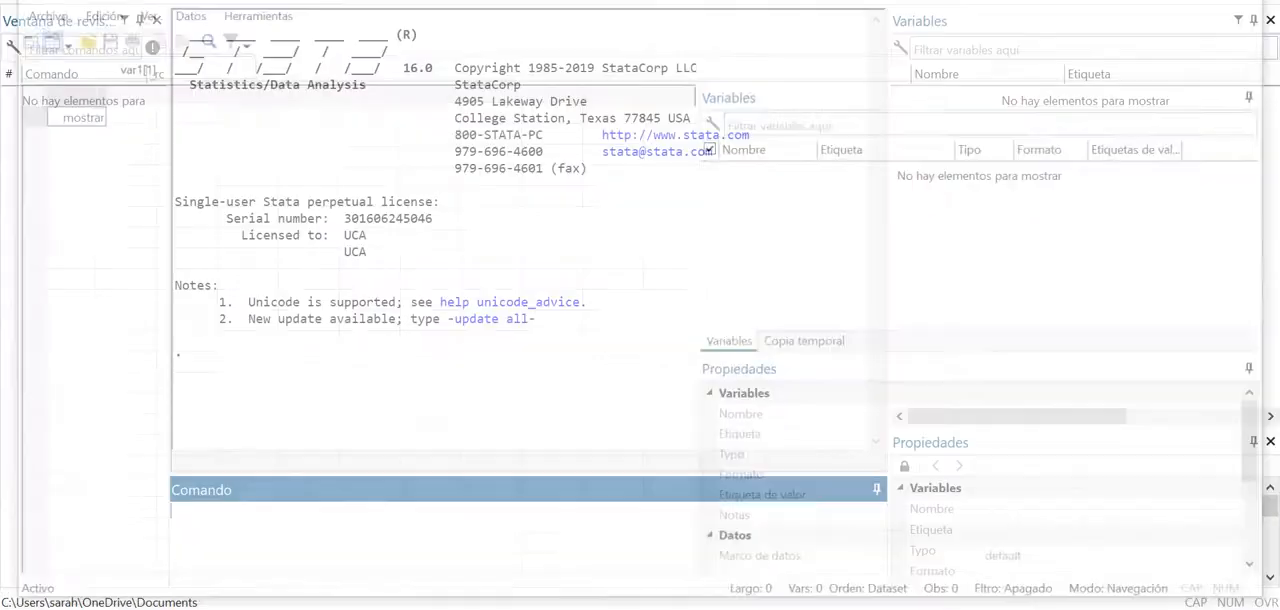
pyautogui.click(221, 2)
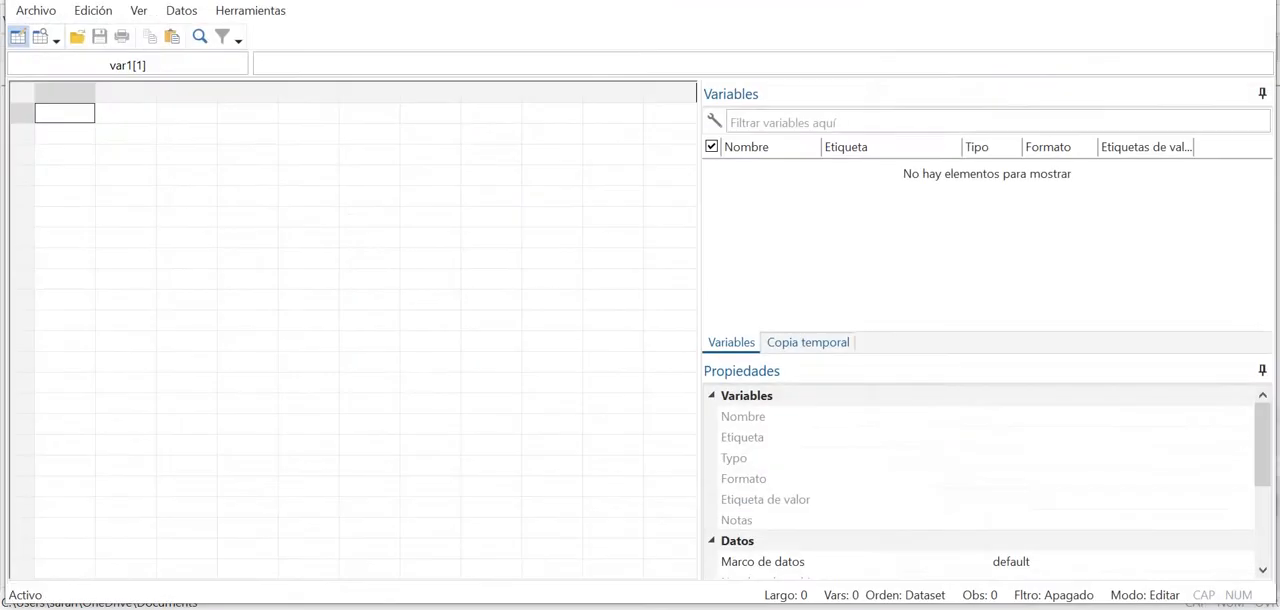
# - Enter the values 1, 2, 3, 4, 5 and 6 down the first column and close the Data Editor
pyautogui.write('1 2 3 4 ')
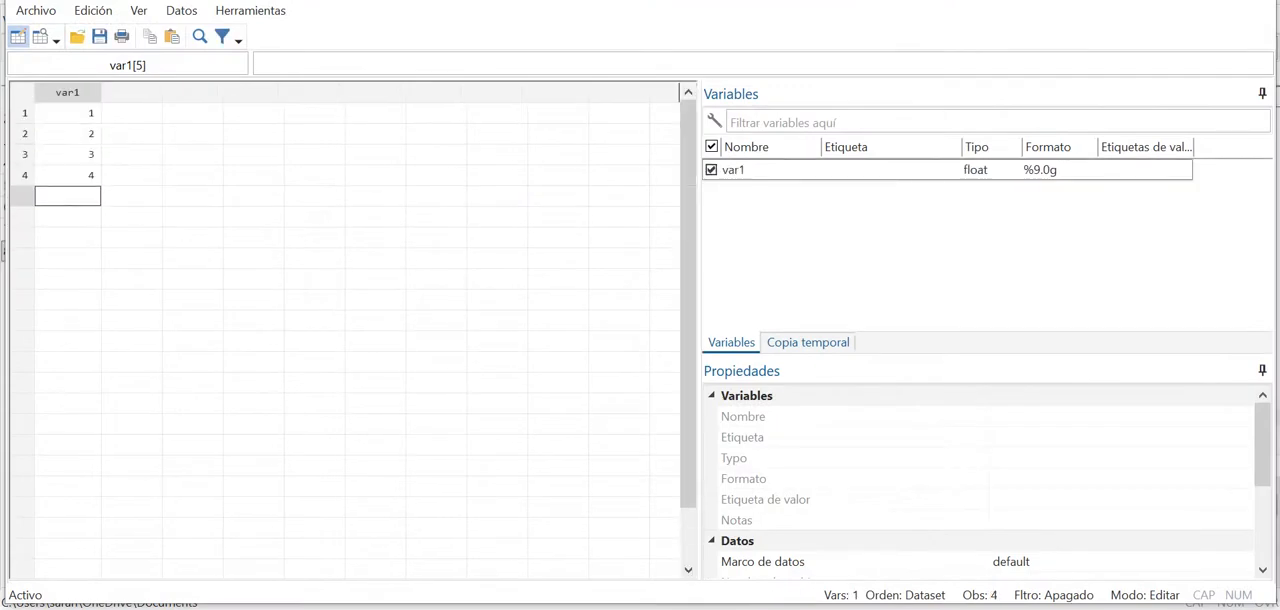
pyautogui.write('5 6')
pyautogui.press('Up')
pyautogui.press('Up')
pyautogui.press('Up')
pyautogui.press('Up')
pyautogui.press('Up')
pyautogui.press('Up')
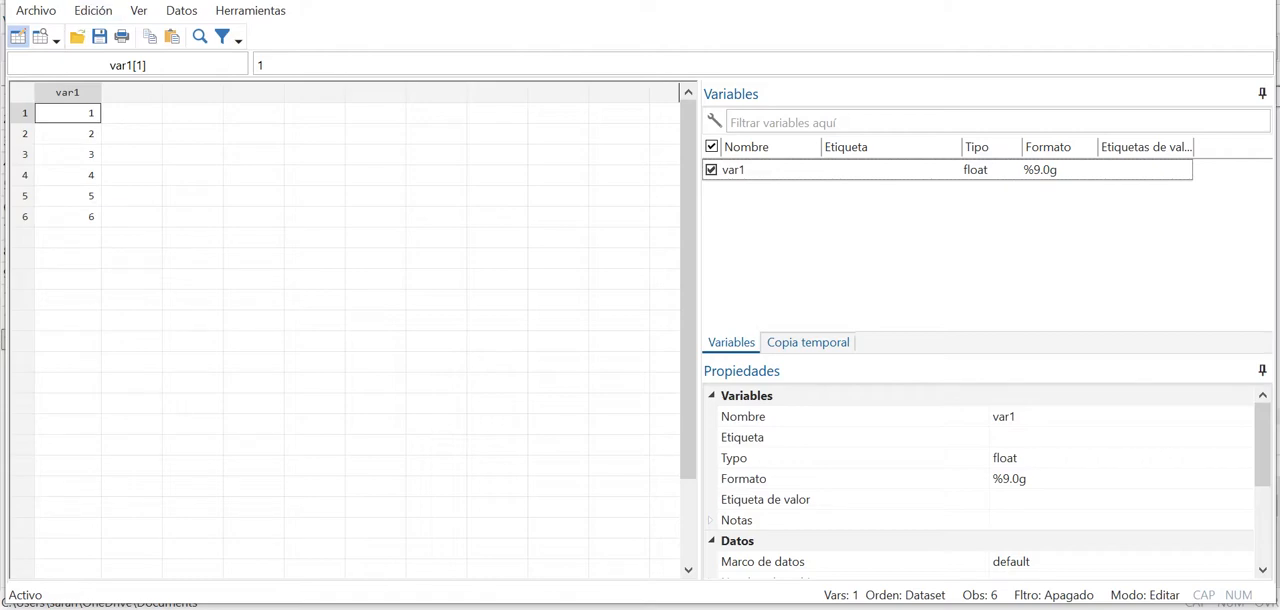
pyautogui.hotkey('alt', 'F4')
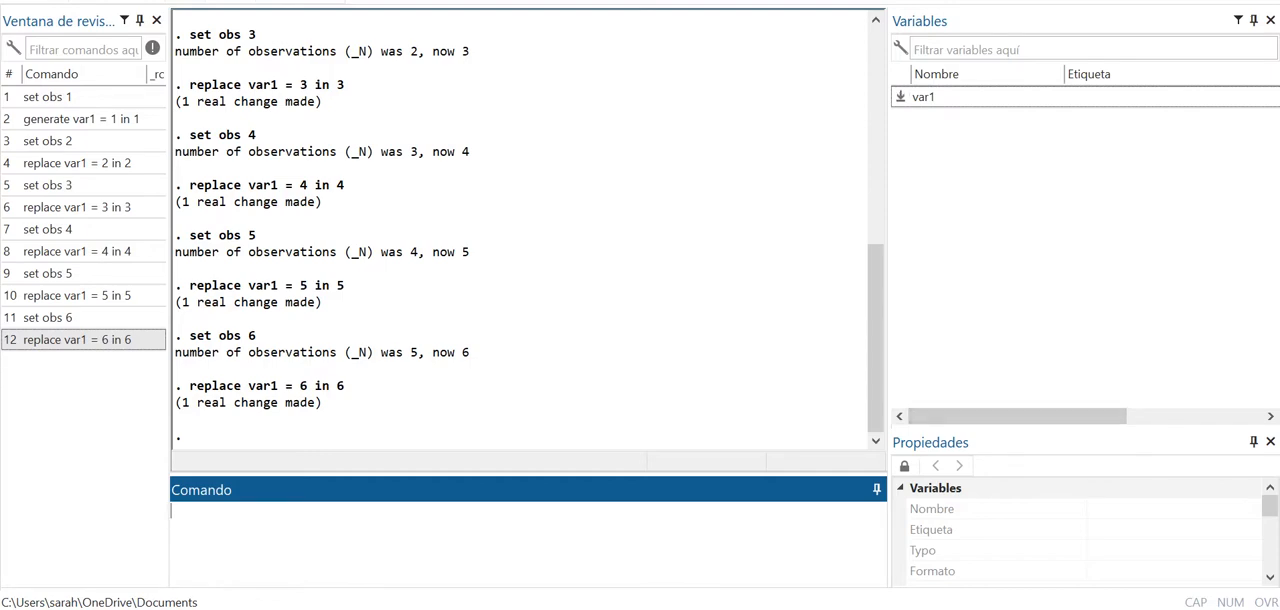
# - Select the variable var1, and unlock and enlarge the Properties pane for editing its attributes
pyautogui.scroll(1, 520, 230)
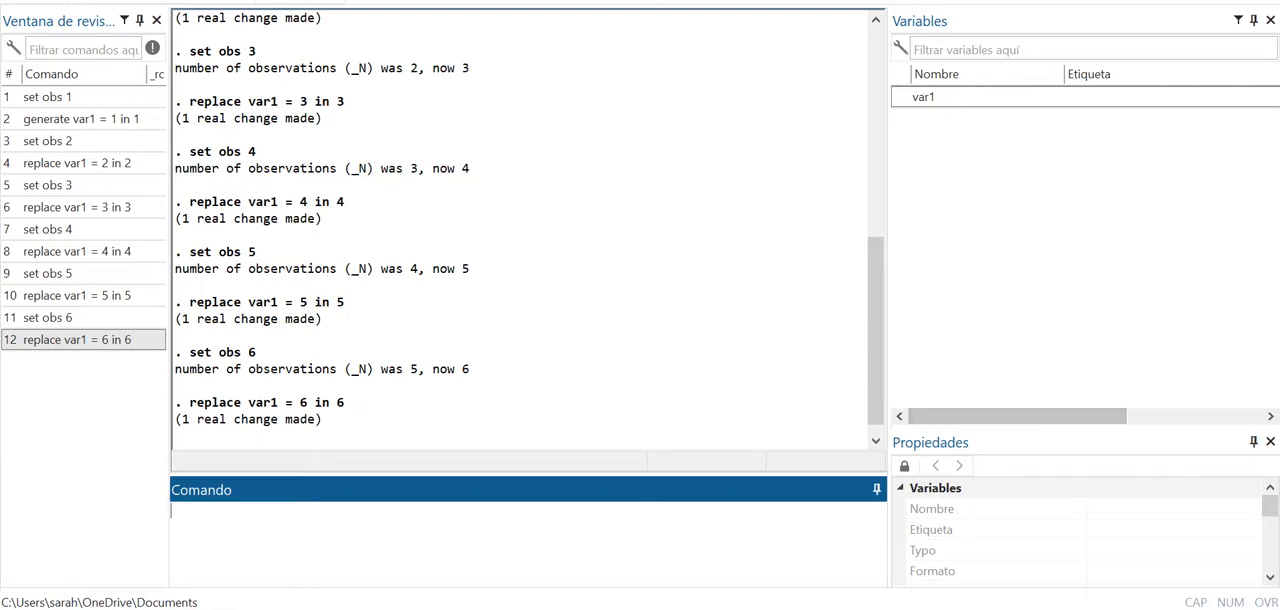
pyautogui.click(924, 97)
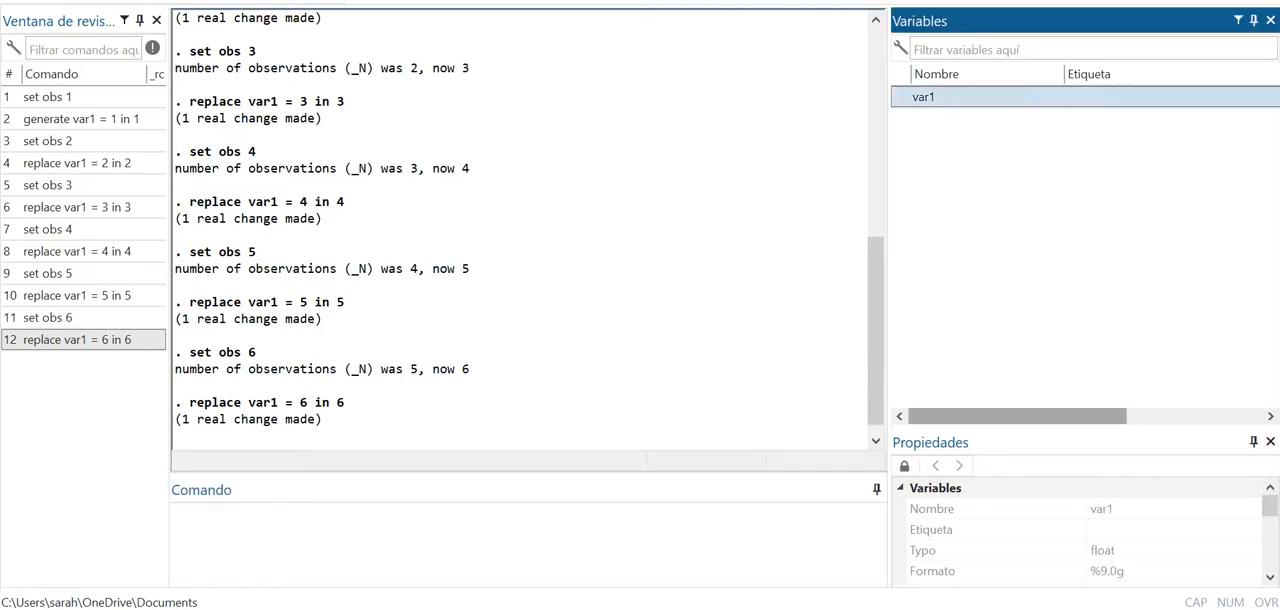
pyautogui.moveTo(1040, 429); pyautogui.dragTo(1040, 313)
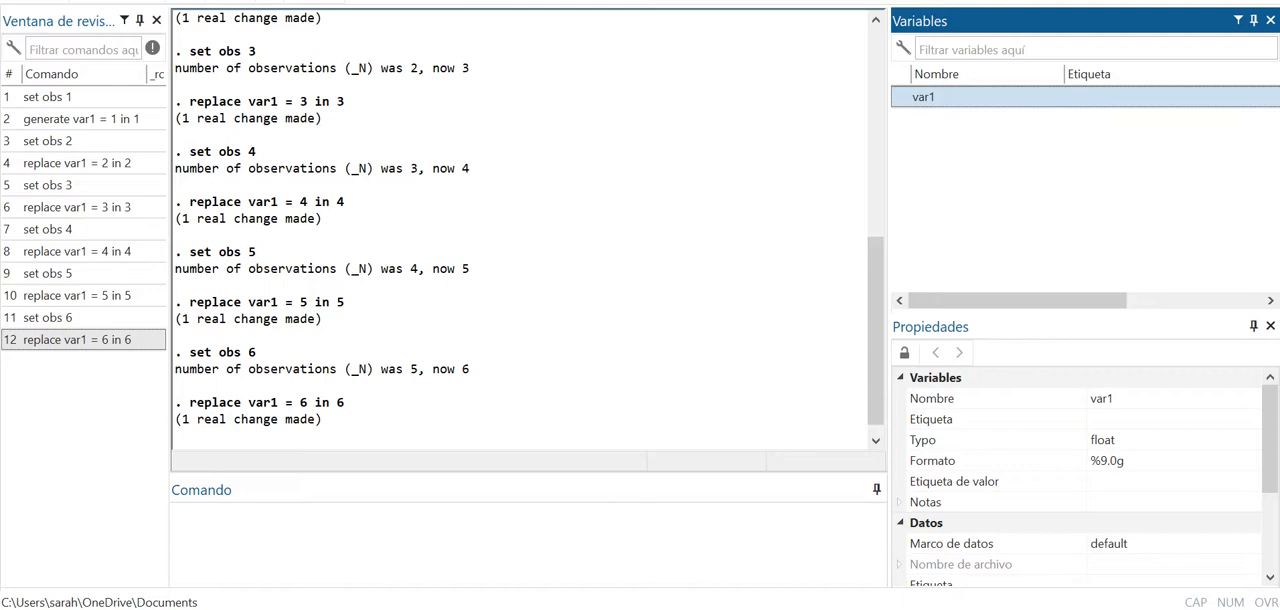
# - Rename the variable var1 as Edad through its name property
pyautogui.click(1120, 399)
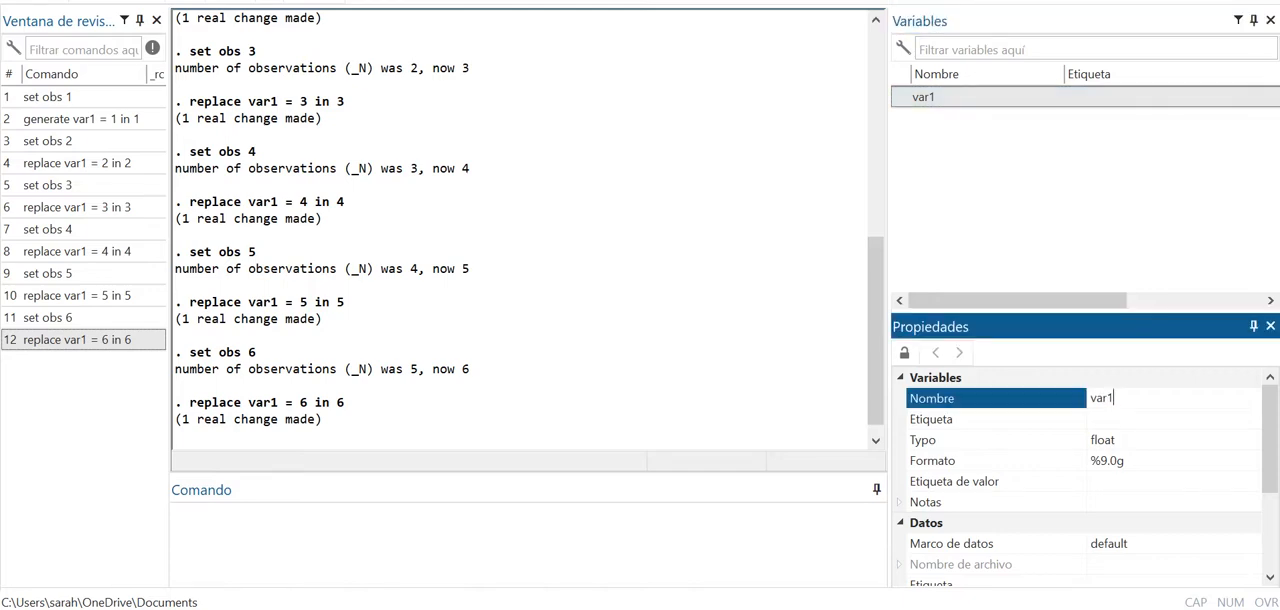
pyautogui.press('BackSpace')
pyautogui.press('BackSpace')
pyautogui.press('BackSpace')
pyautogui.press('BackSpace')
pyautogui.write('Edad')
pyautogui.press('Return')
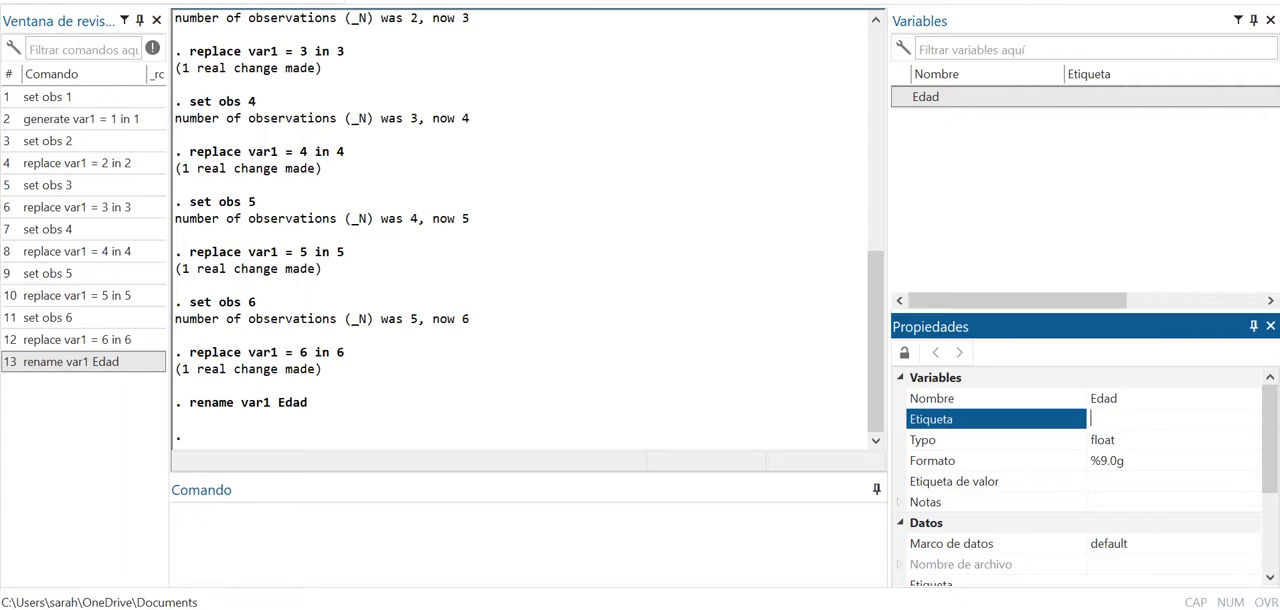
# - Extend the name of the variable Edad to Edad_m
pyautogui.click(1120, 398)
pyautogui.write('_m')
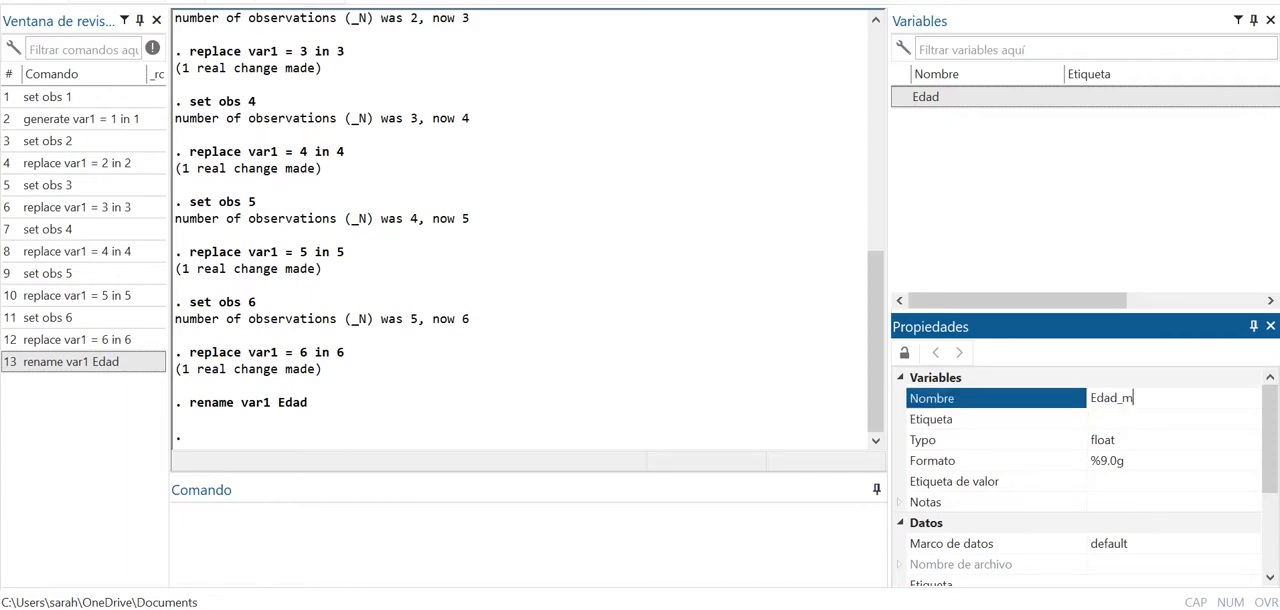
pyautogui.press('Return')
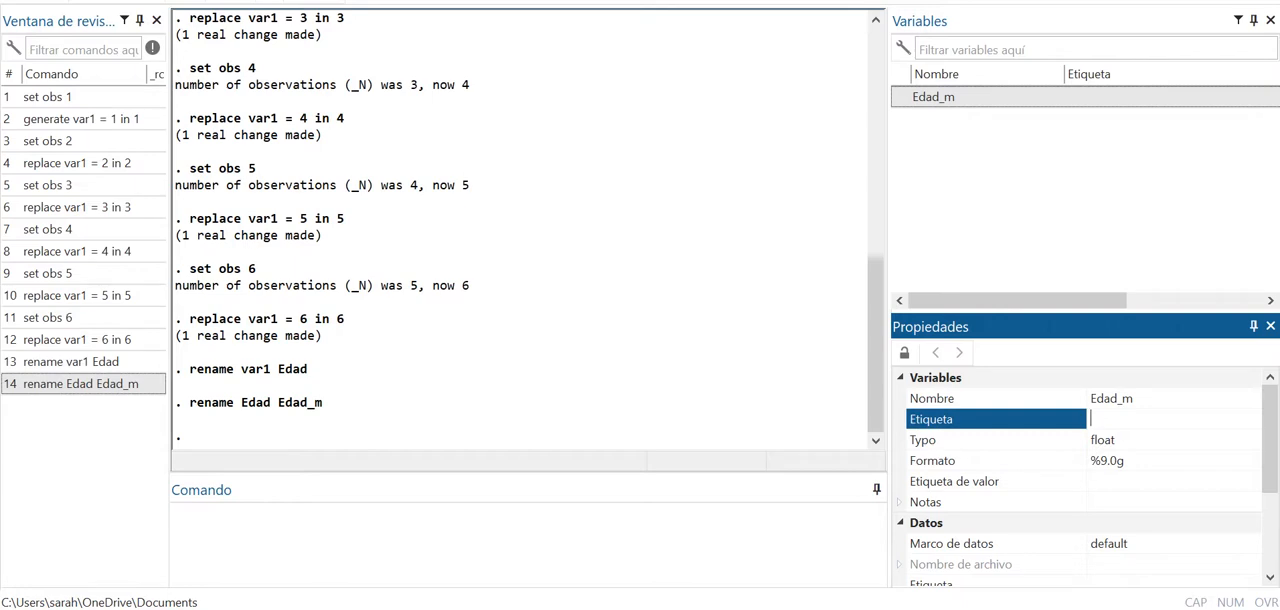
# - Set the label of the variable Edad_m to "Edad en años cumplidos de mujeres"
pyautogui.write('Edad en años cumplidos ')
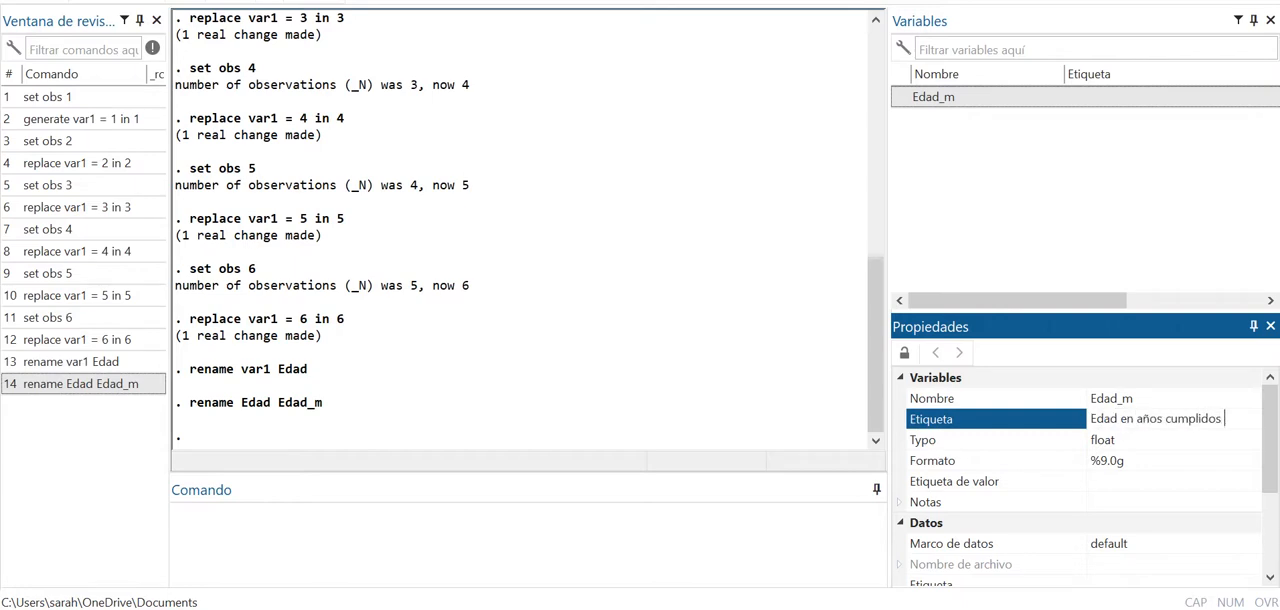
pyautogui.write('de mujeres')
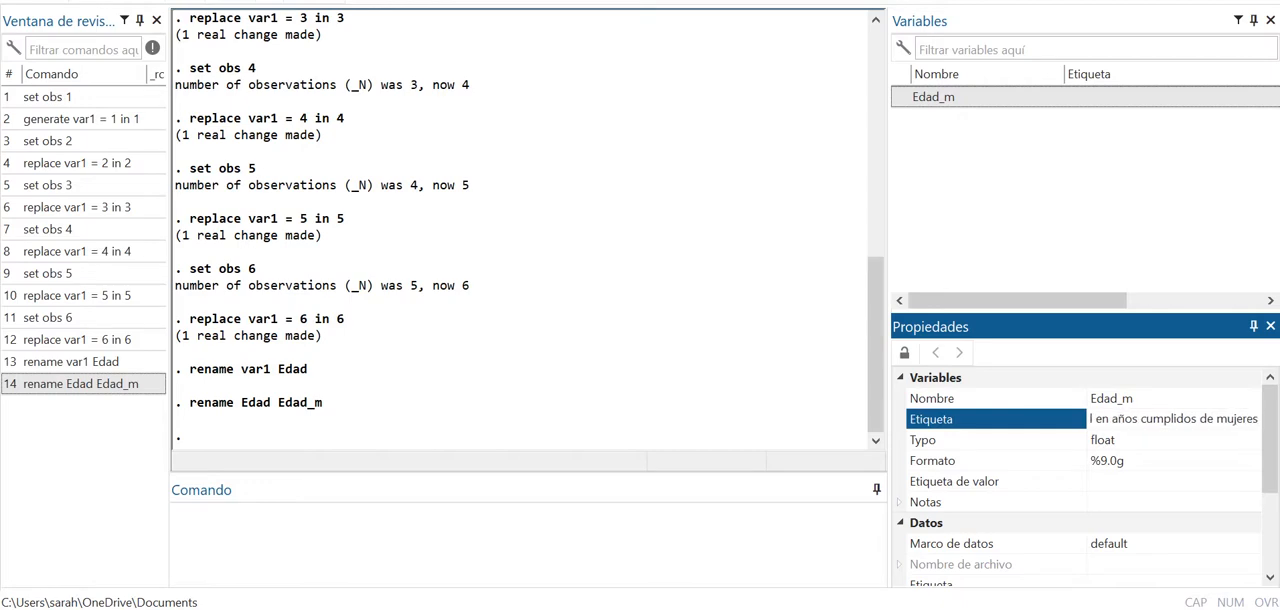
pyautogui.press('Return')
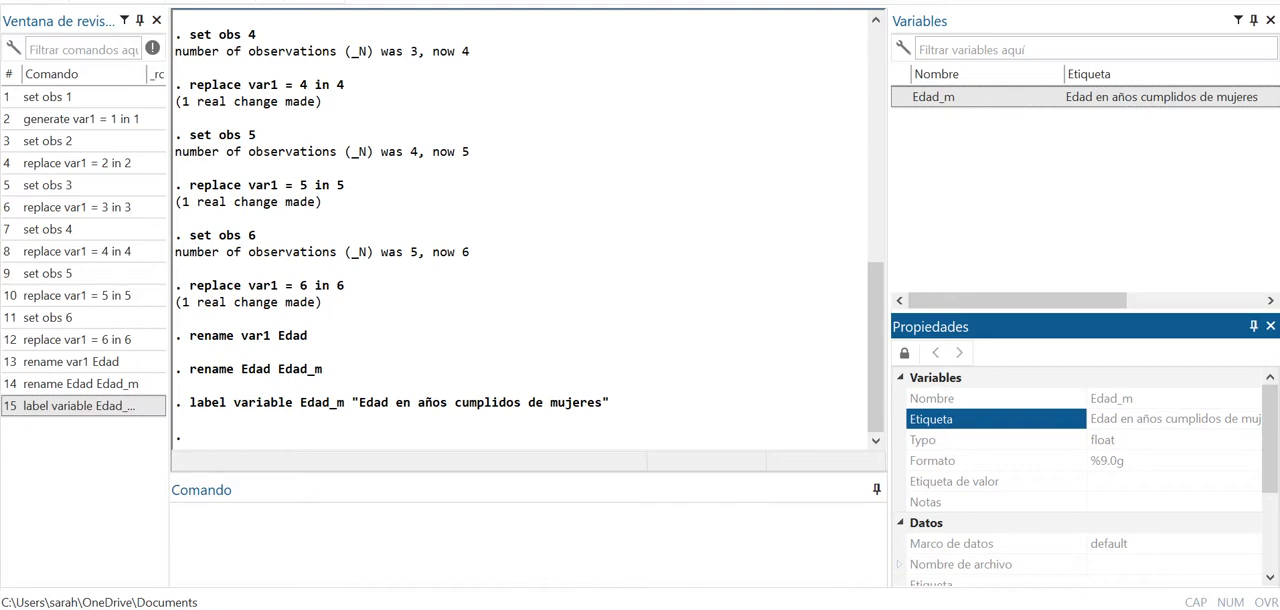
# - Run the clear command to remove the dataset from memory
pyautogui.click(528, 543)
pyautogui.write('clear')
pyautogui.press('Return')
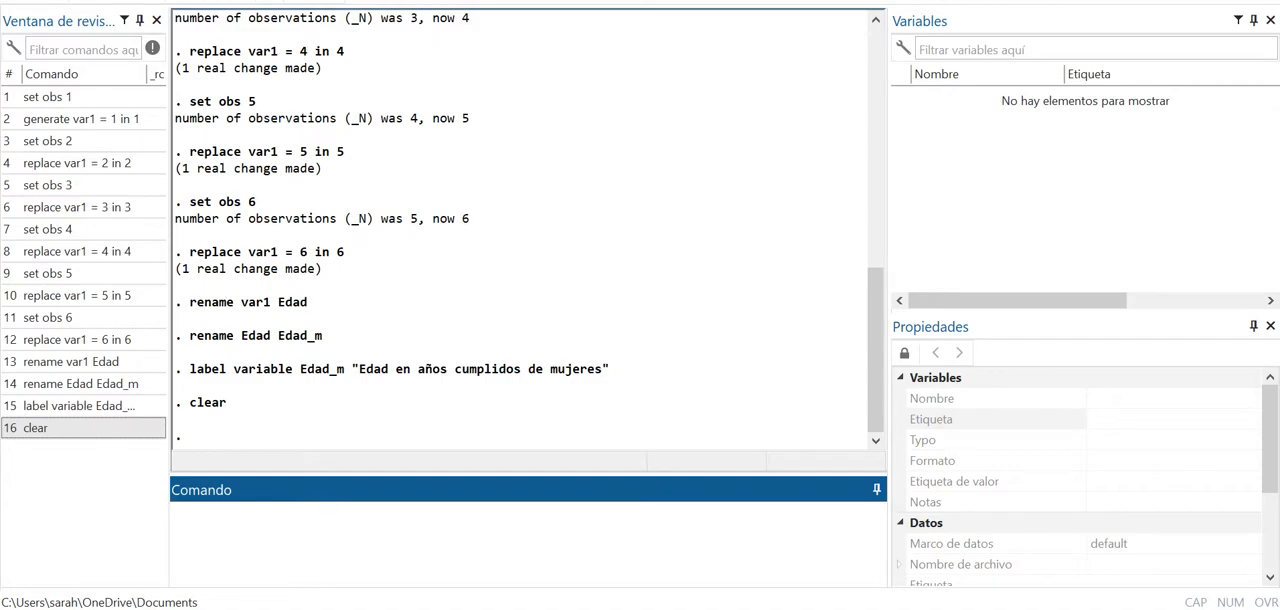
pyautogui.click(20, 0)
pyautogui.click(45, 0)
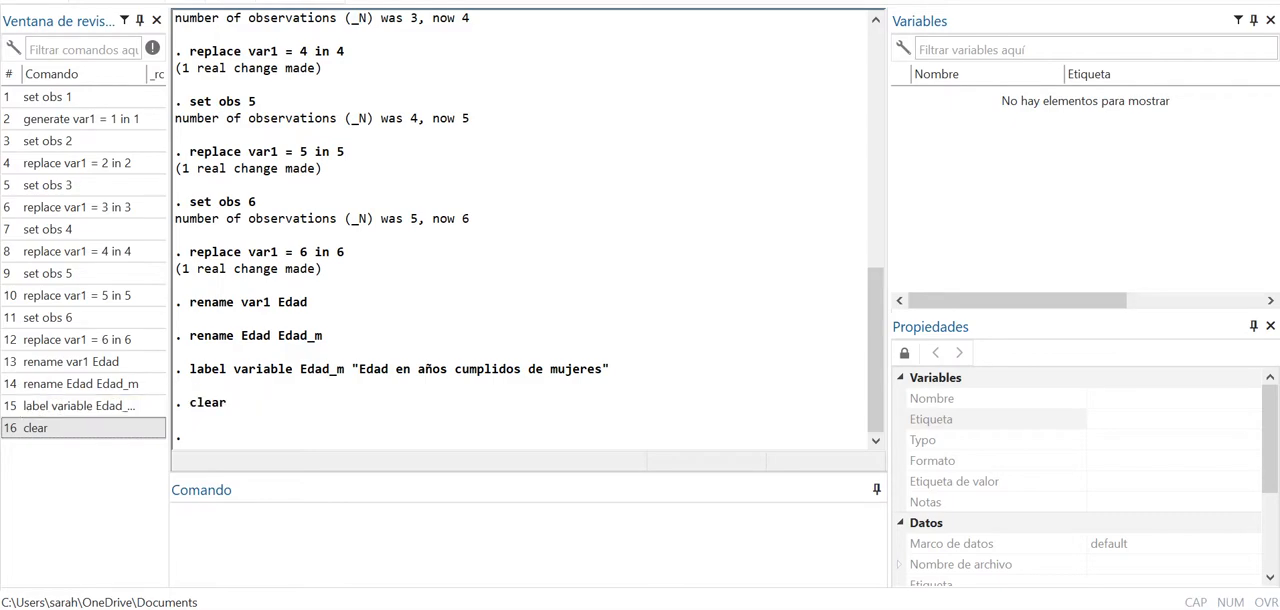
pyautogui.scroll(4, 567, 373)
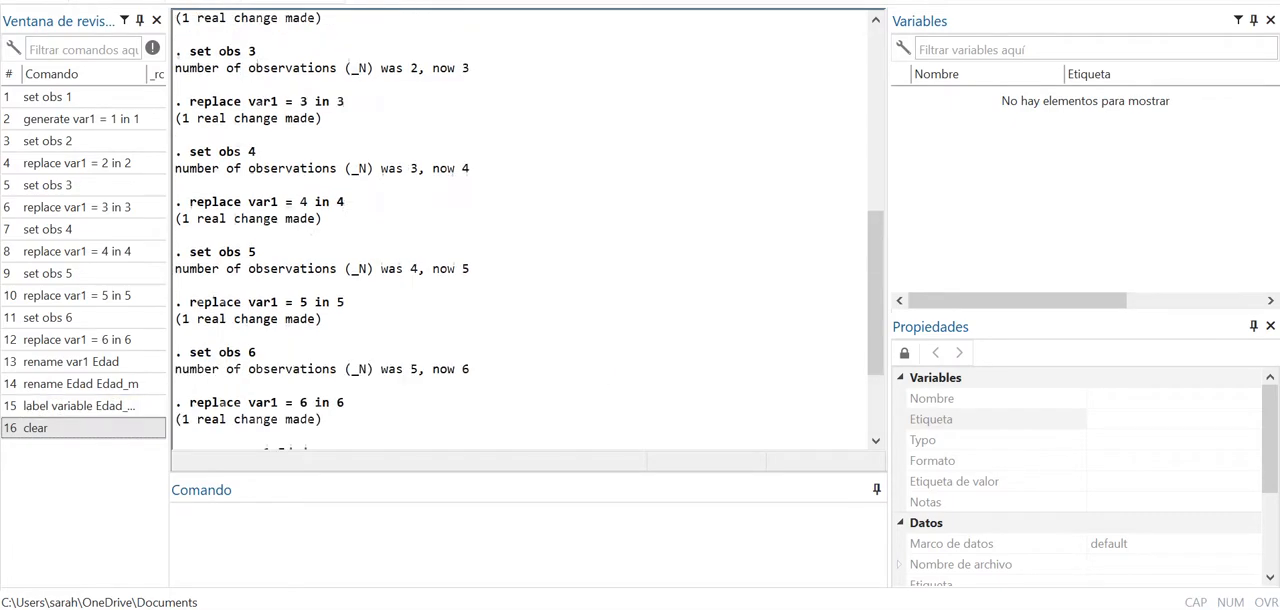
pyautogui.scroll(-4, 567, 373)
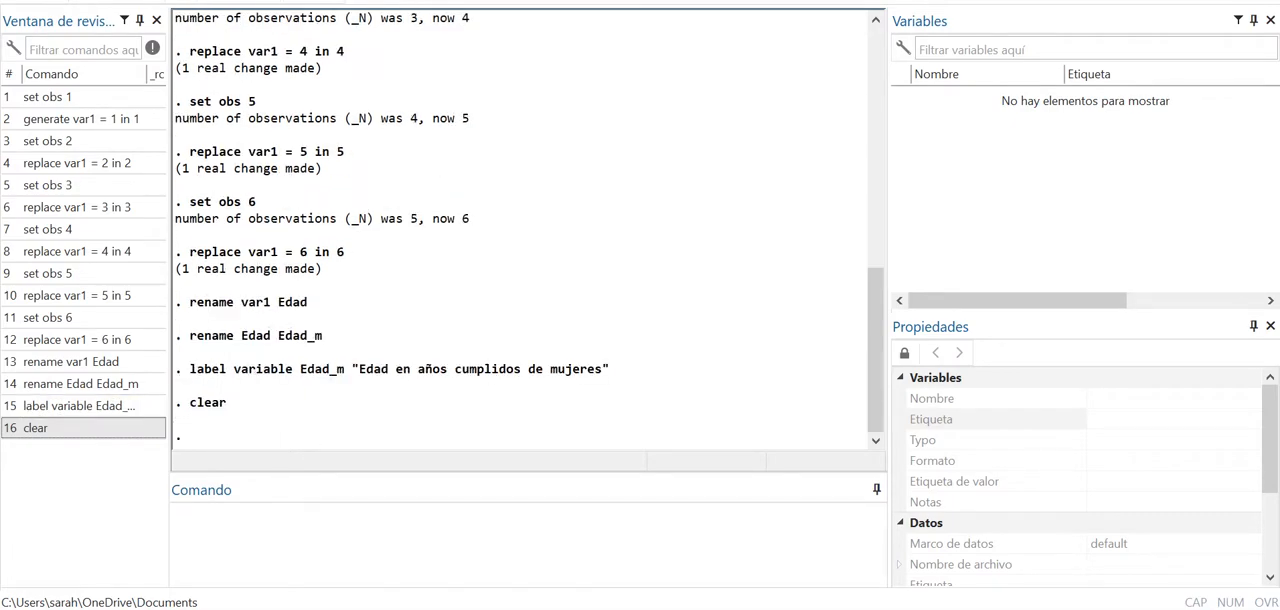
pyautogui.click(400, 525)
pyautogui.click(25, 1)
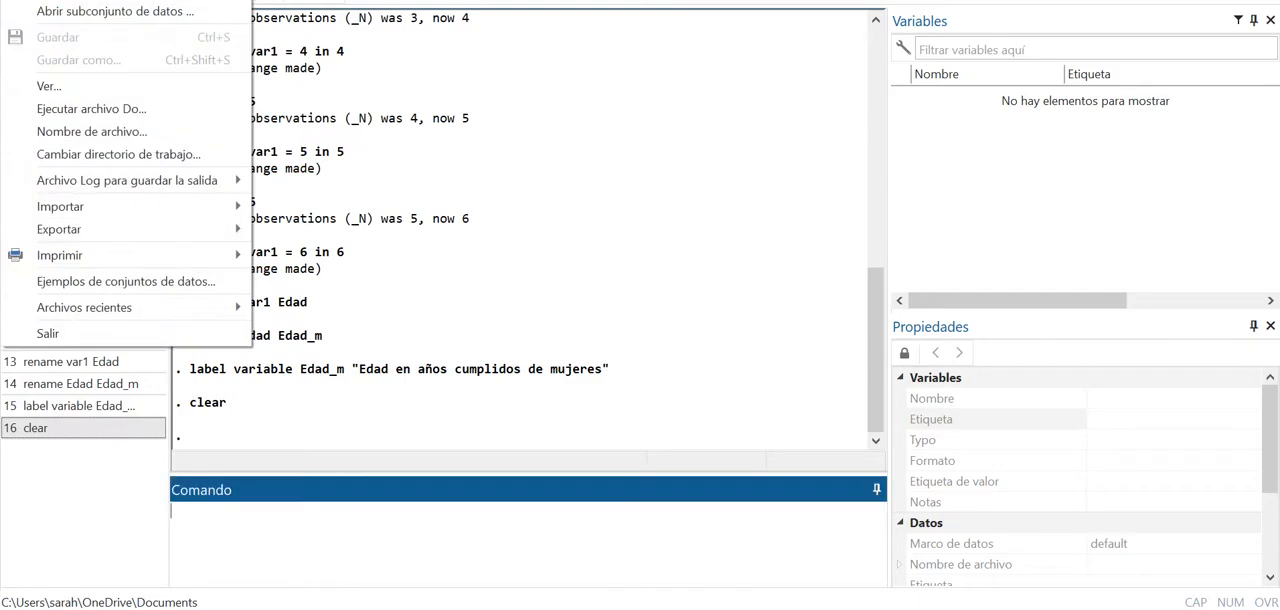
pyautogui.click(440, 172)
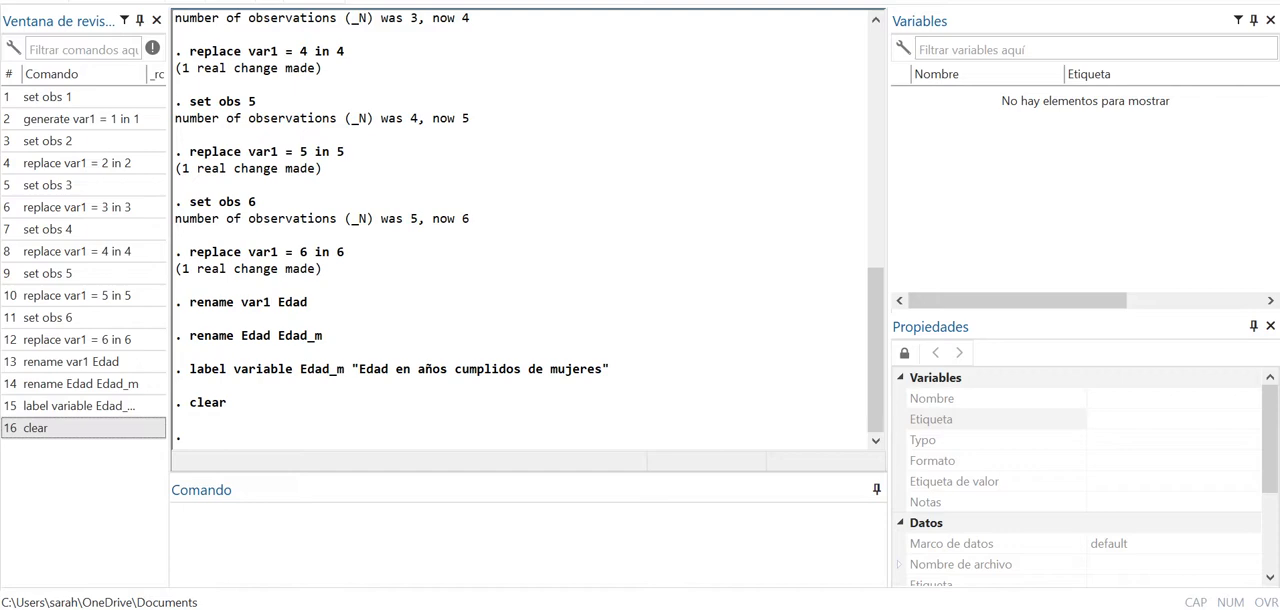
pyautogui.rightClick(86, 146)
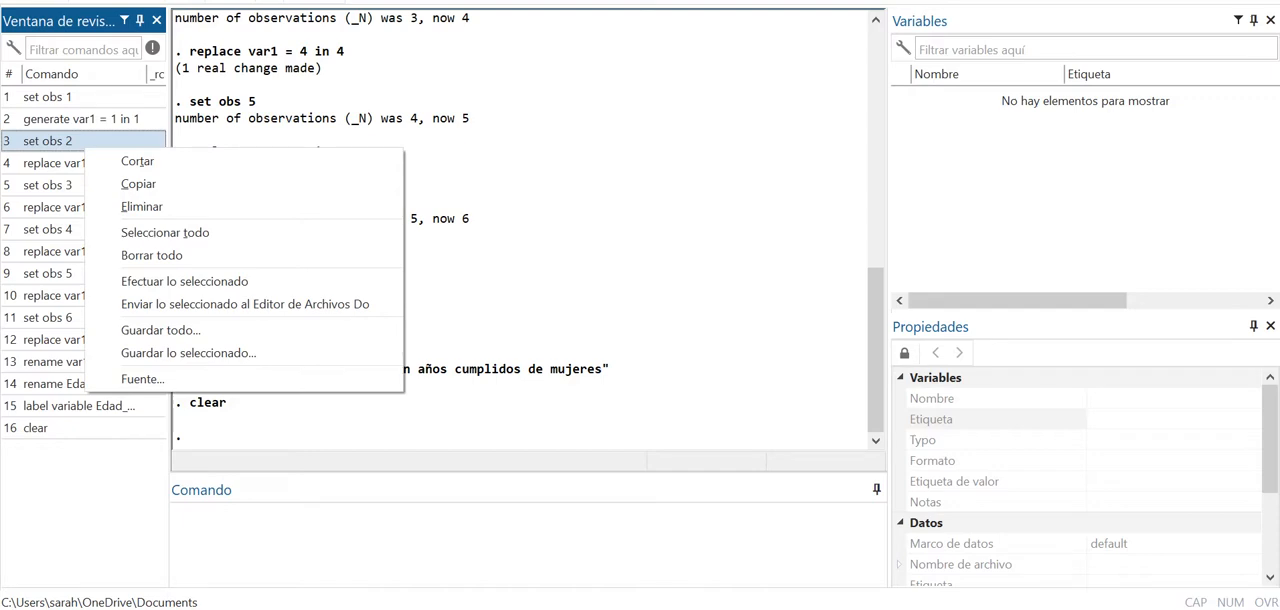
pyautogui.click(500, 540)
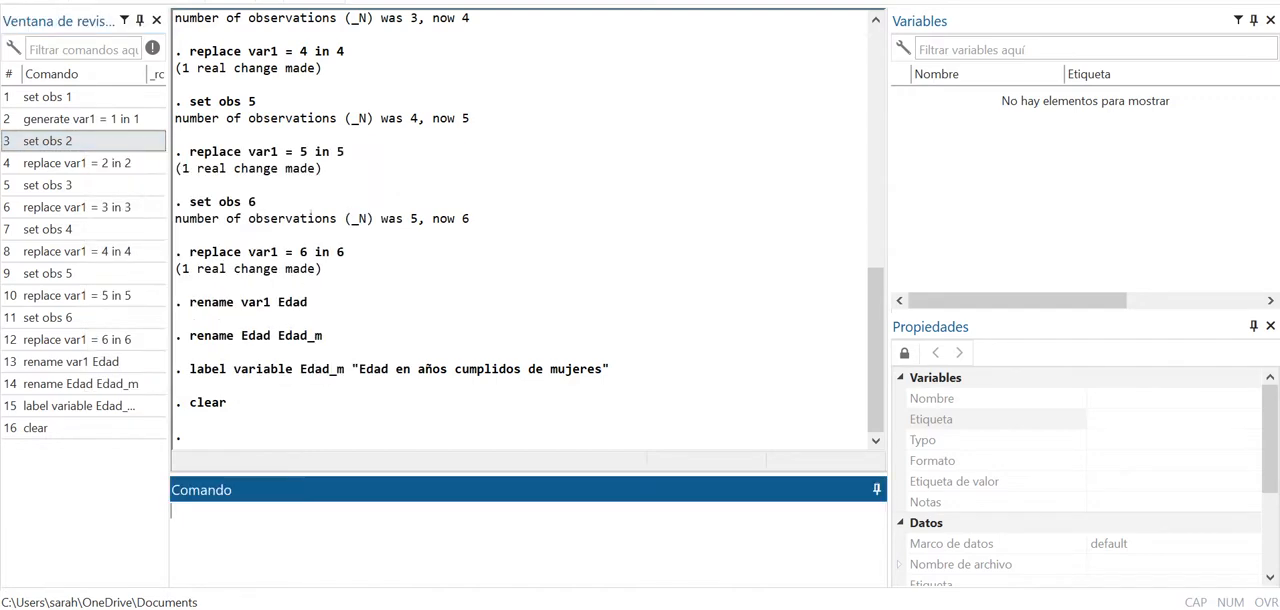
# - Recall the label variable command from the history, change label to the misspelling labelas, and run it
pyautogui.click(100, 406)
pyautogui.click(591, 511)
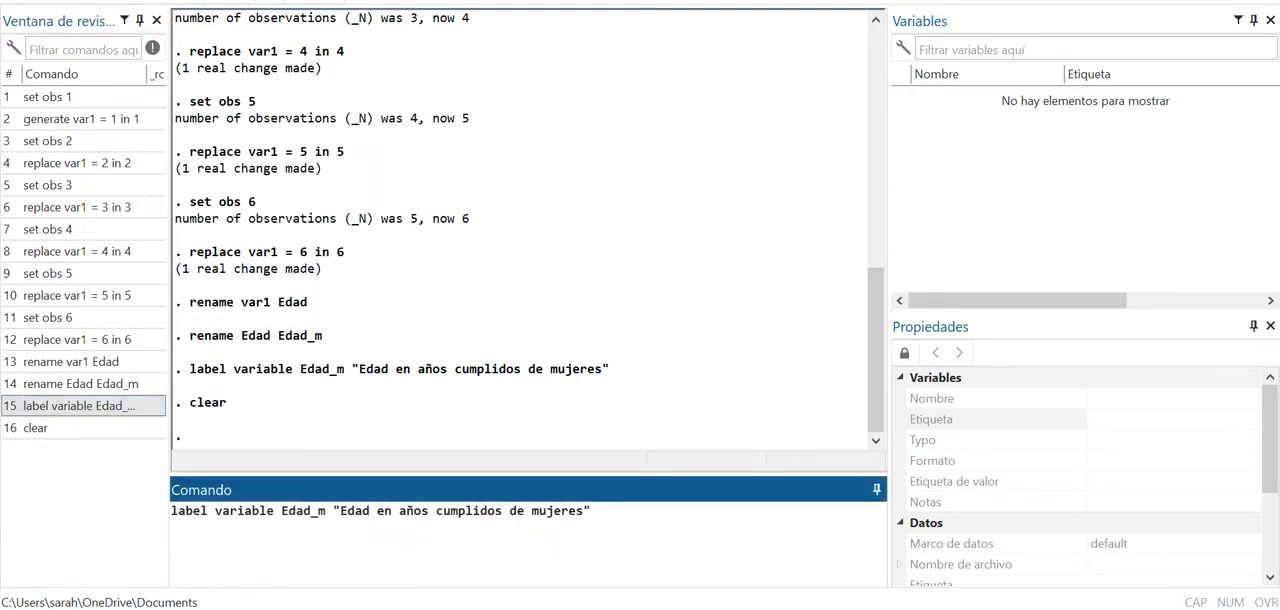
pyautogui.write('as')
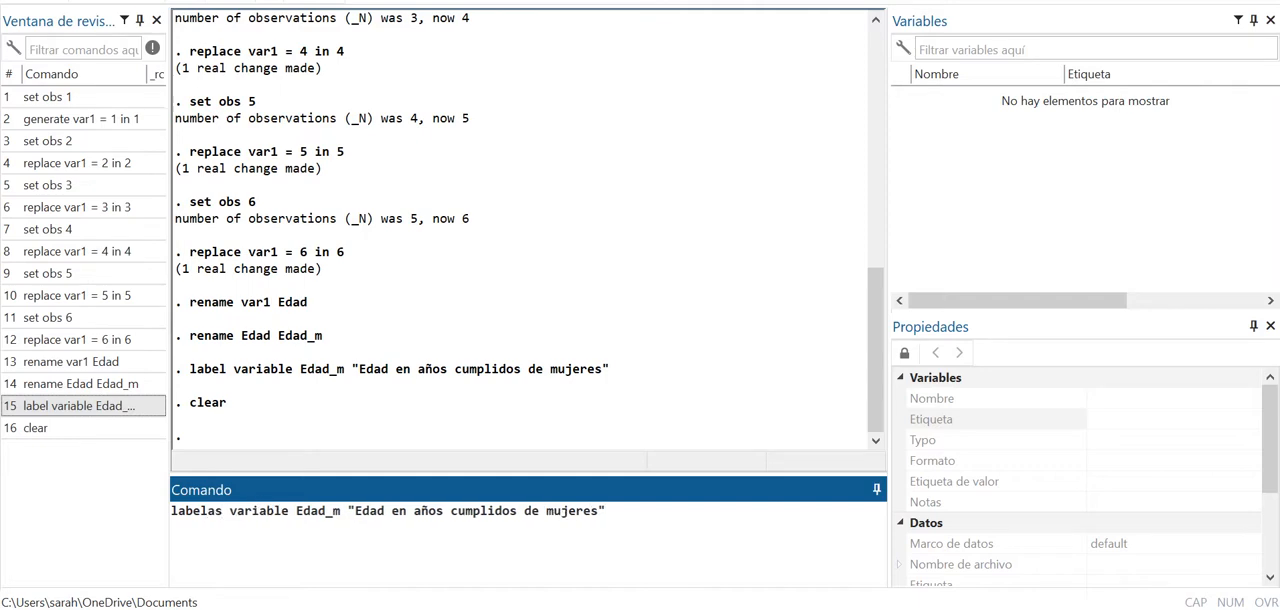
pyautogui.press('Return')
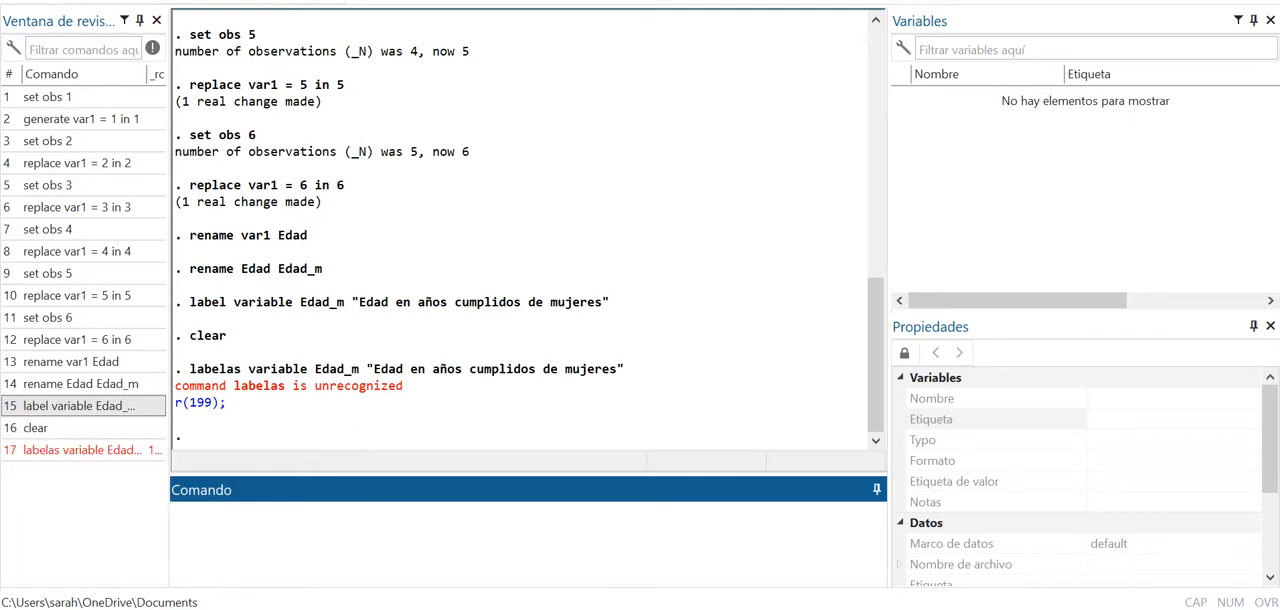
# - Delete the labelas variable entry from the command history
pyautogui.click(80, 450)
pyautogui.rightClick(63, 450)
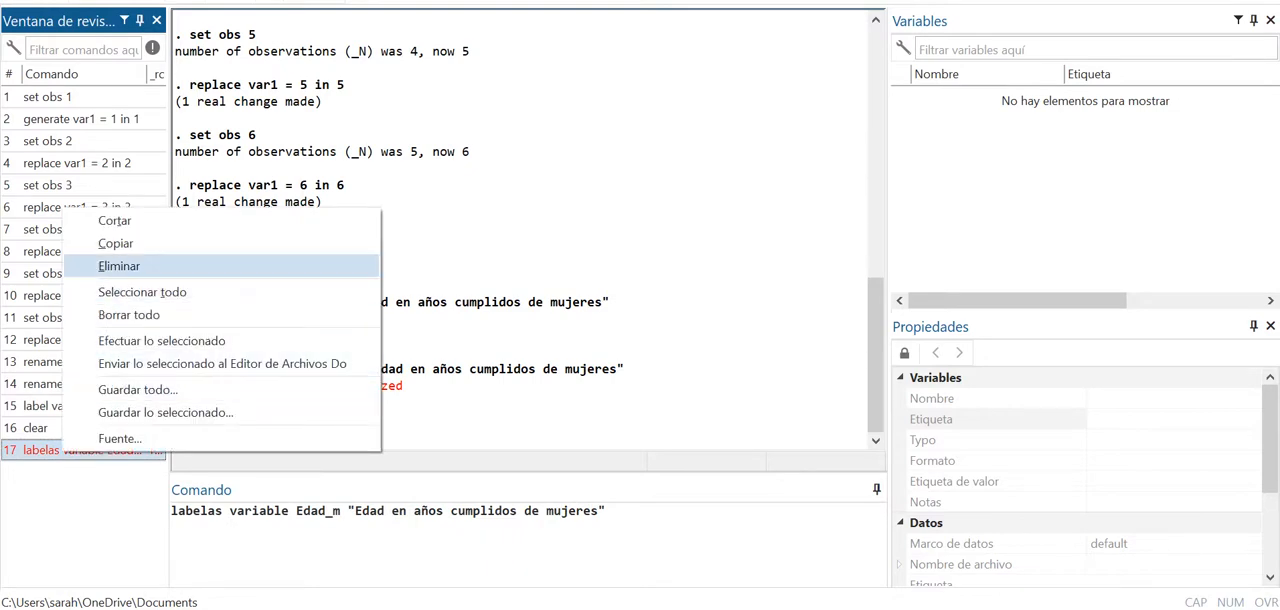
pyautogui.click(119, 266)
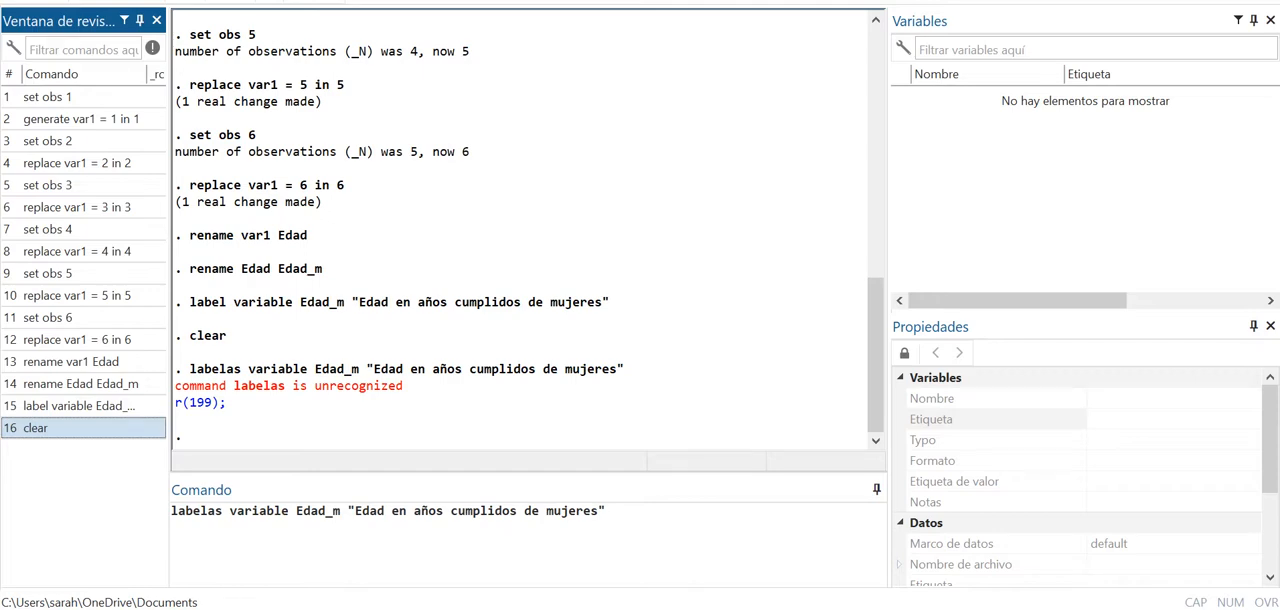
# - Select all commands in the history and send them to the do-file editor
pyautogui.click(36, 185)
pyautogui.rightClick(36, 182)
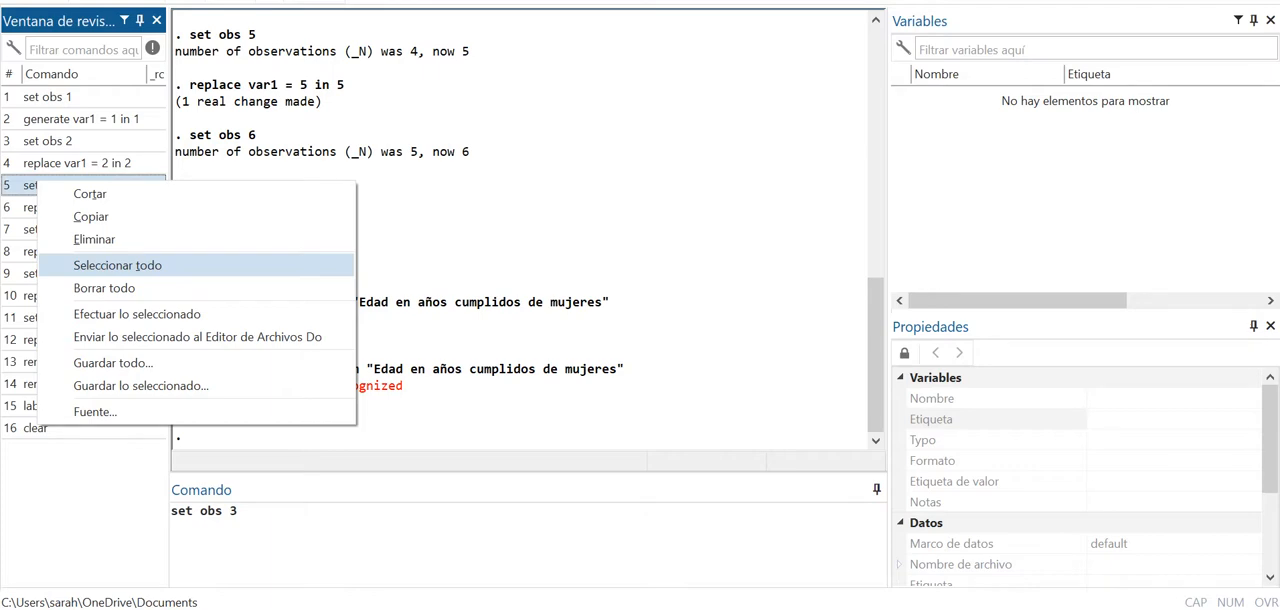
pyautogui.click(117, 265)
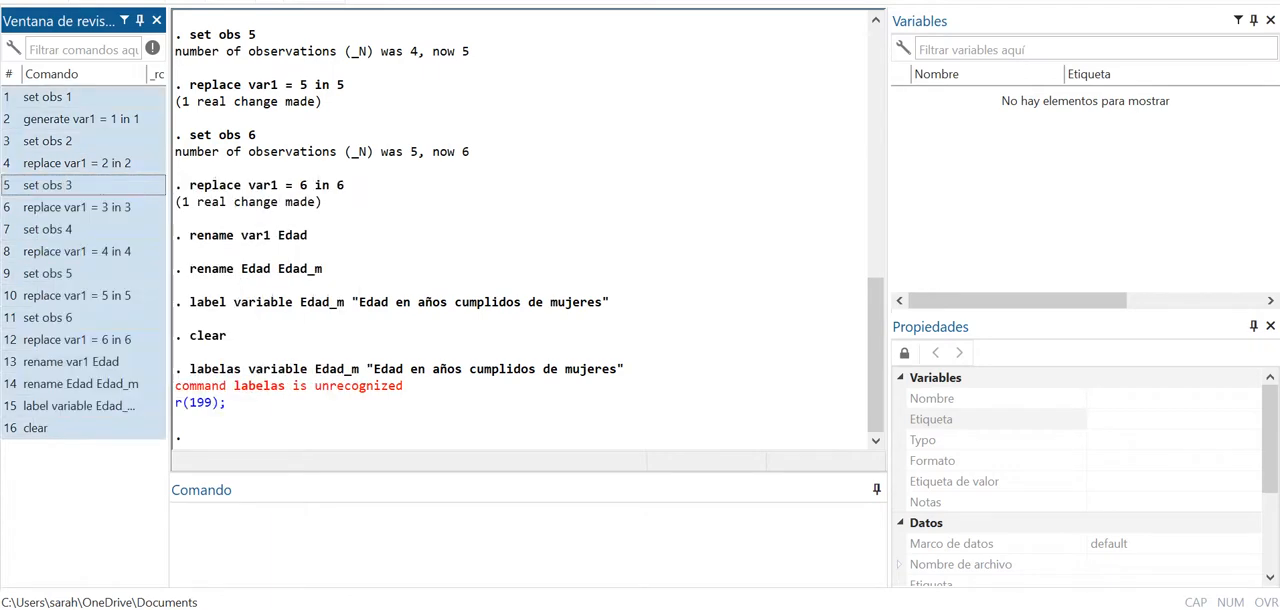
pyautogui.rightClick(57, 186)
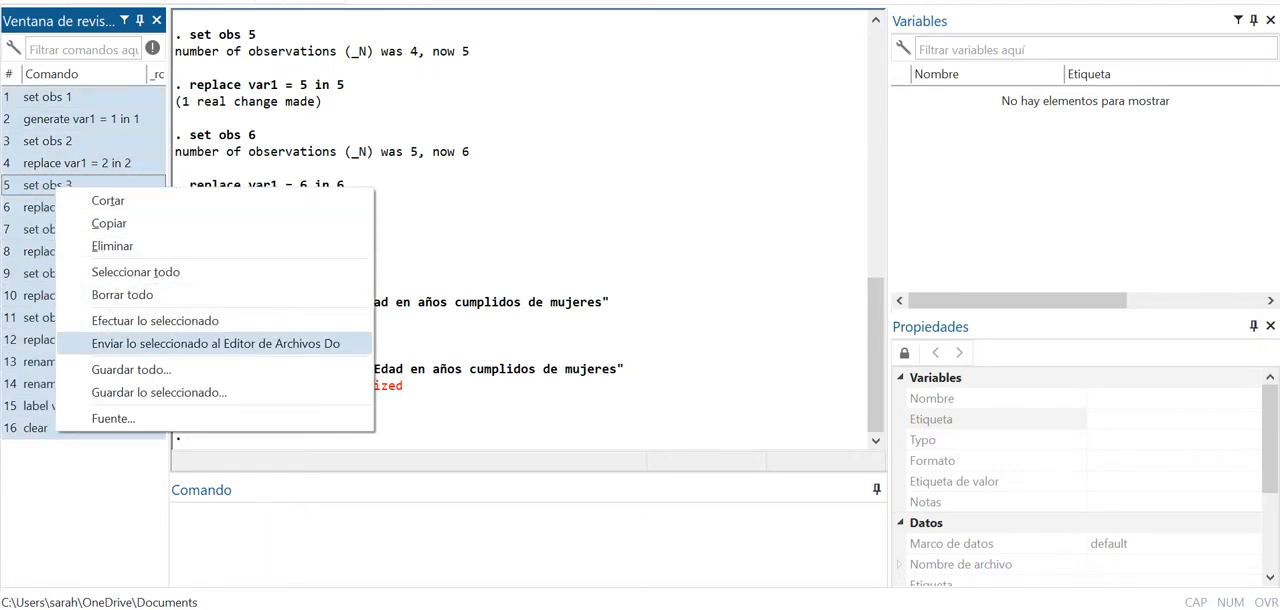
pyautogui.click(215, 343)
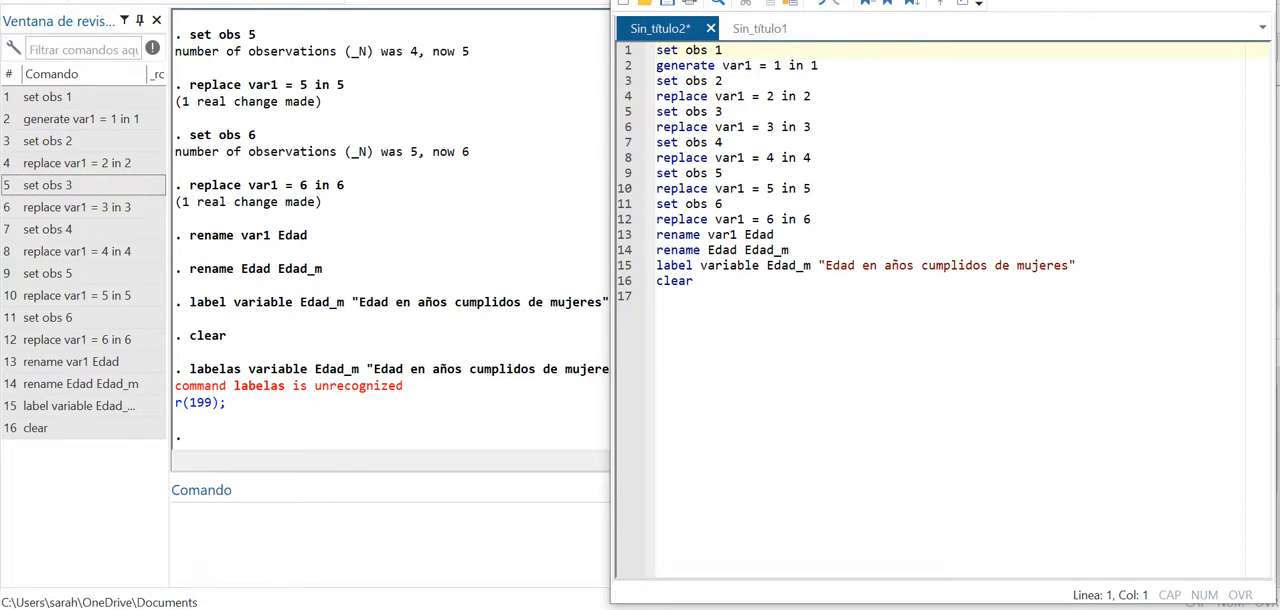
# - Add the comment "**sesión de econometría" on line 17 of the do-file and close the editor without saving
pyautogui.click(634, 0)
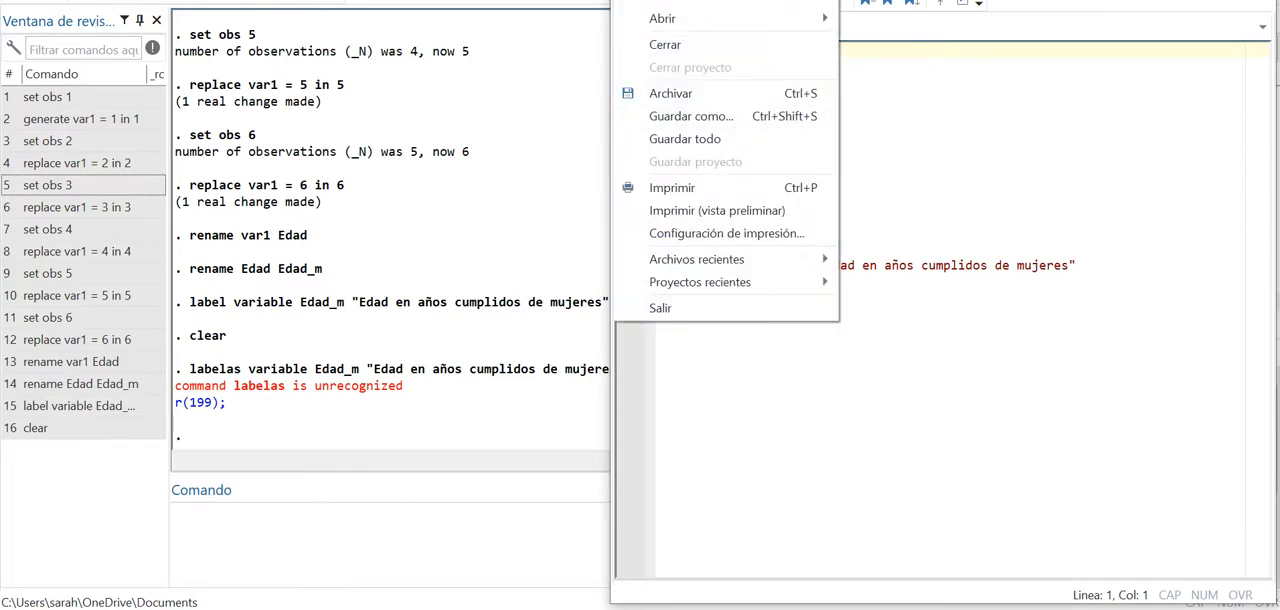
pyautogui.click(900, 127)
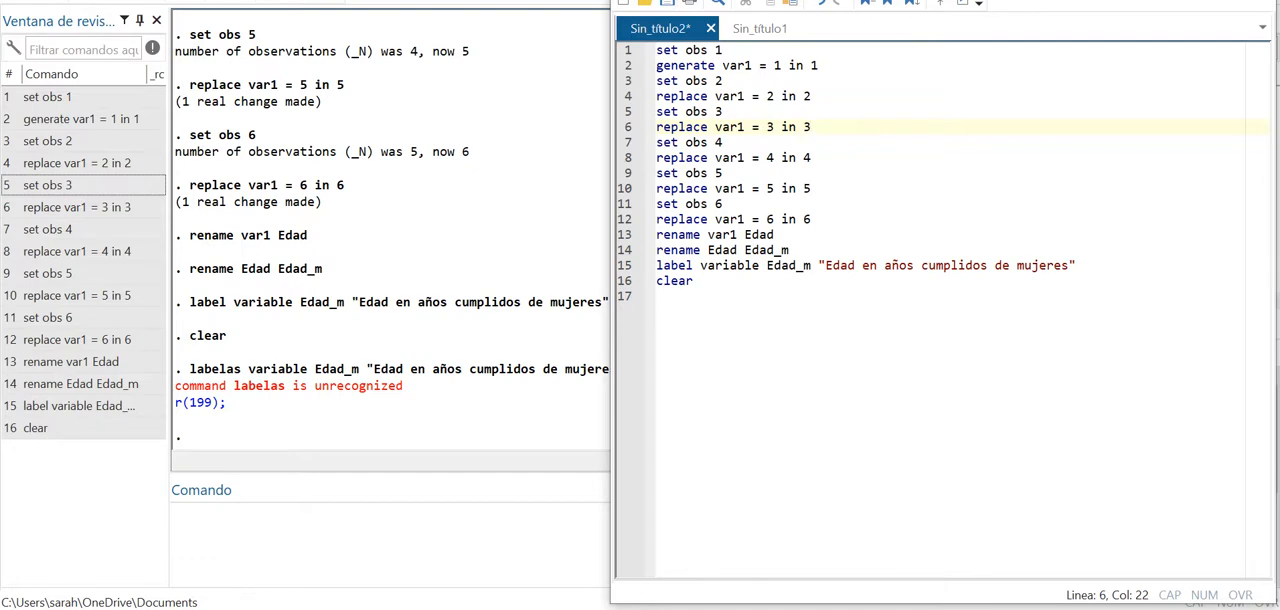
pyautogui.click(658, 297)
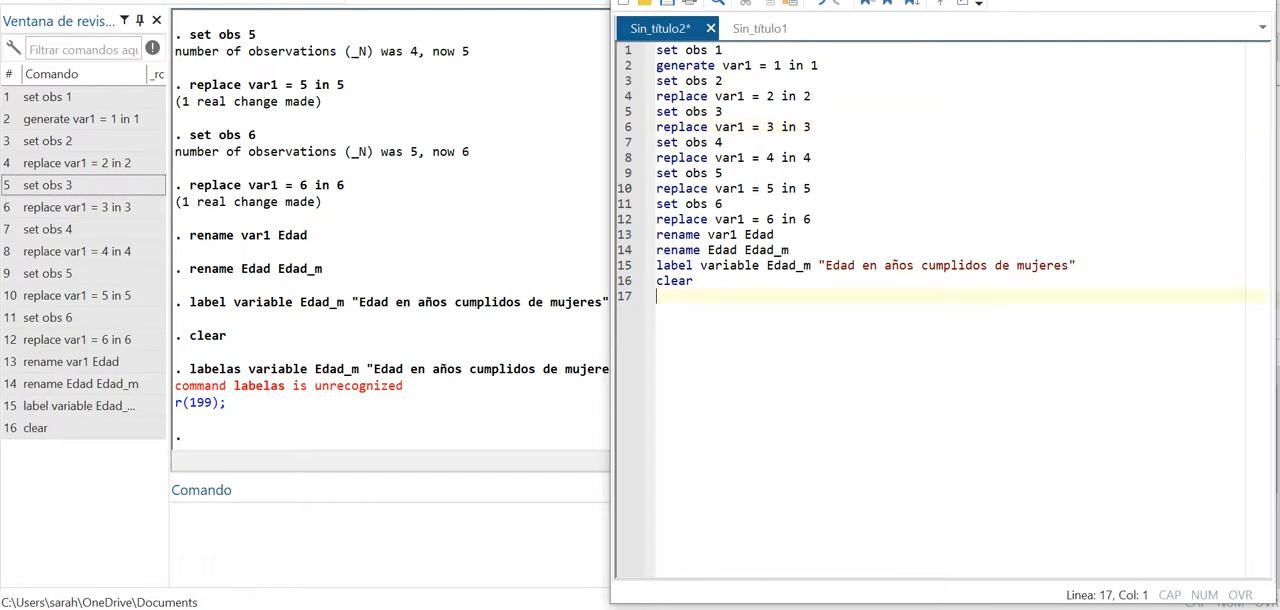
pyautogui.write('**')
pyautogui.write('sesión ')
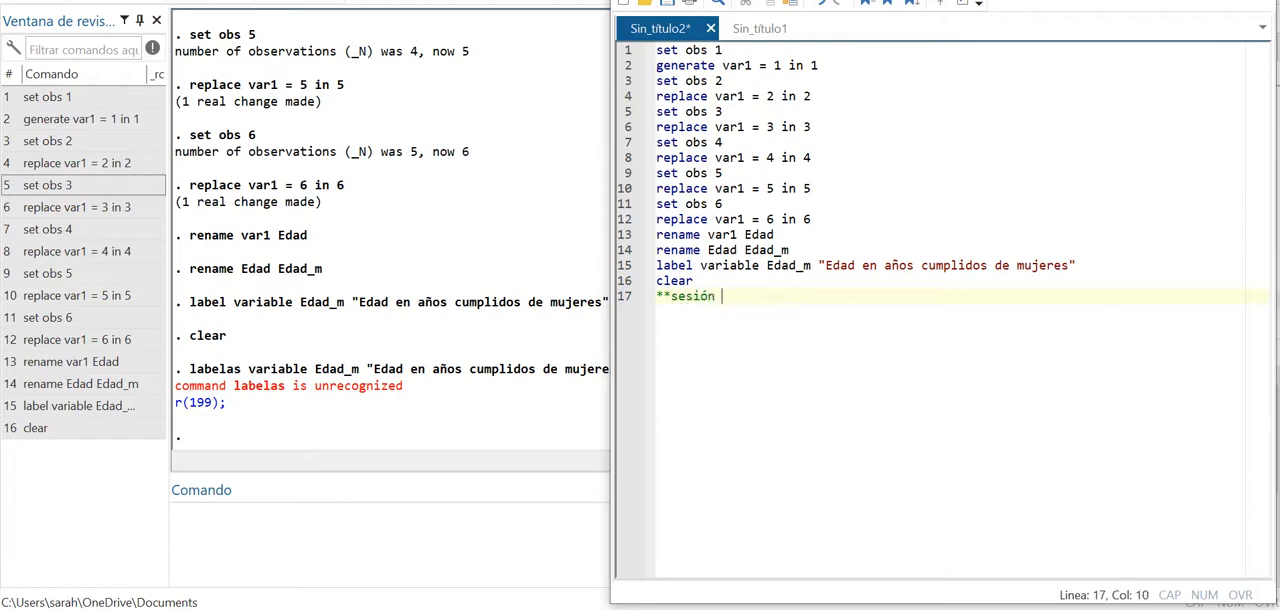
pyautogui.write('de econometría')
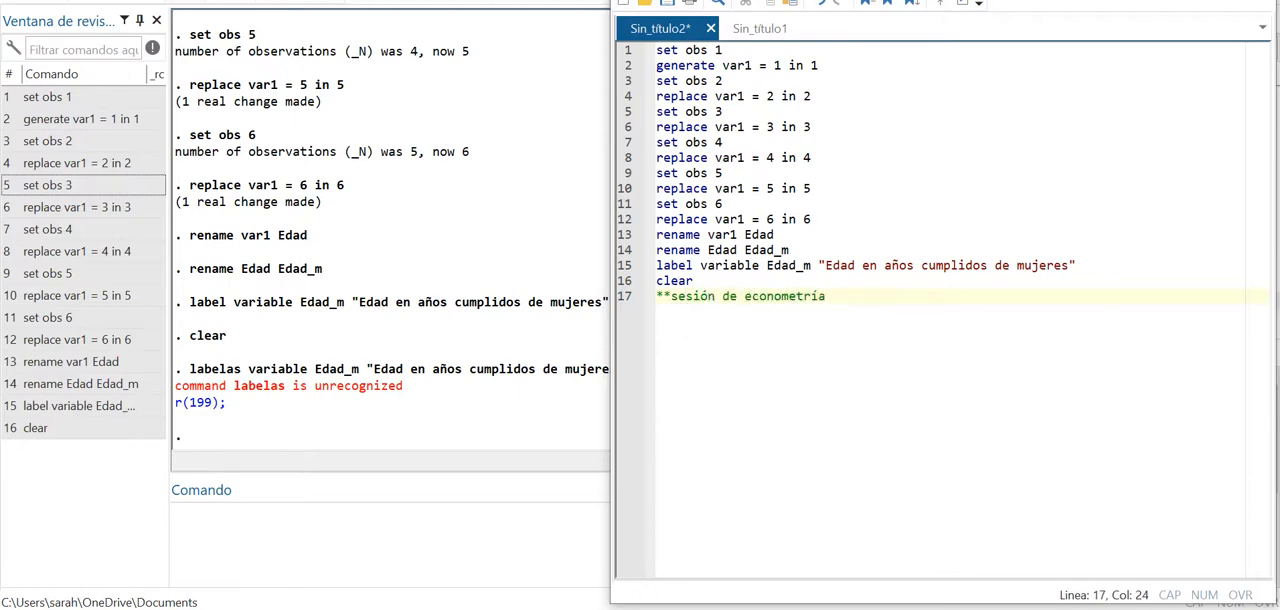
pyautogui.hotkey('alt', 'F4')
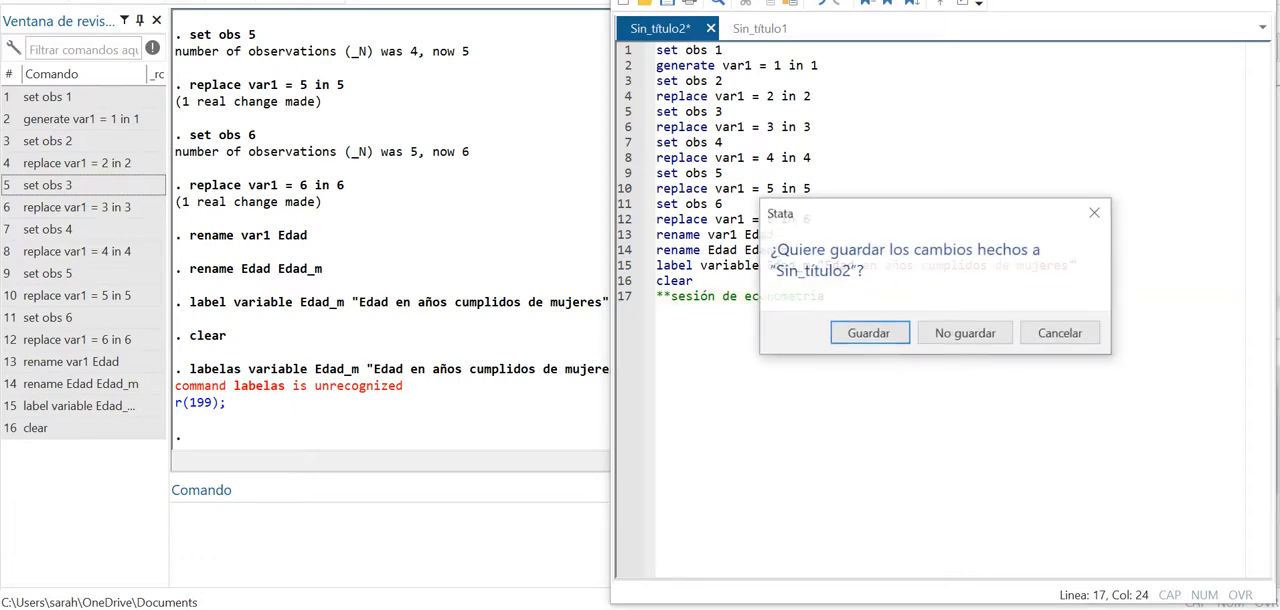
pyautogui.click(965, 334)
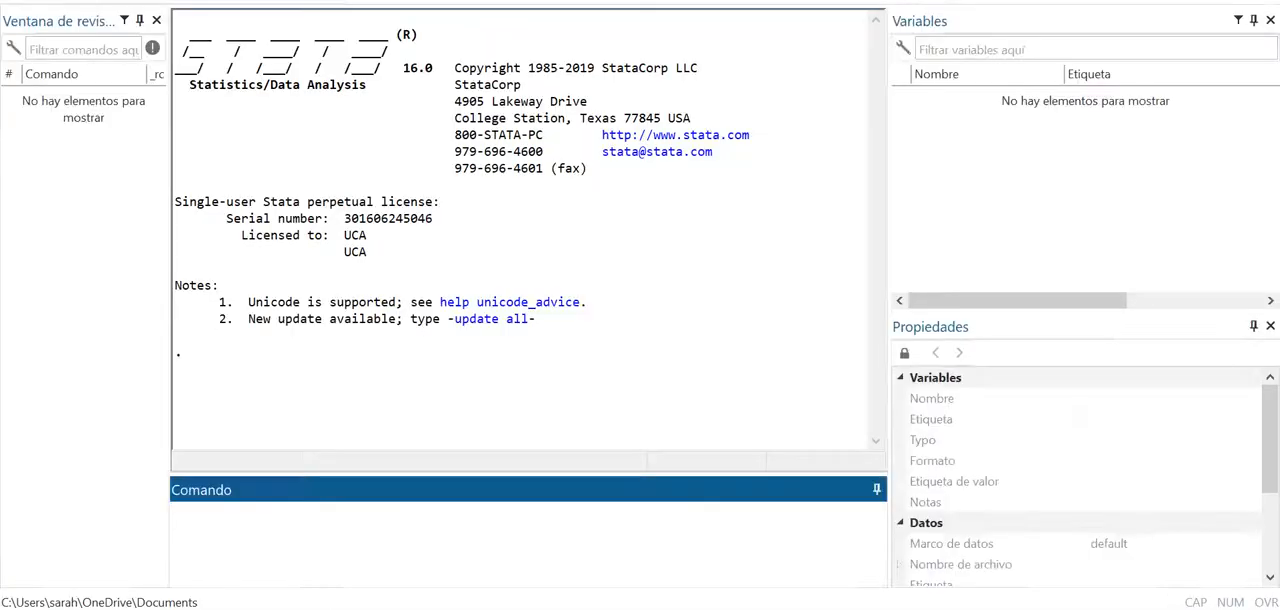
pyautogui.hotkey('alt', 'a')
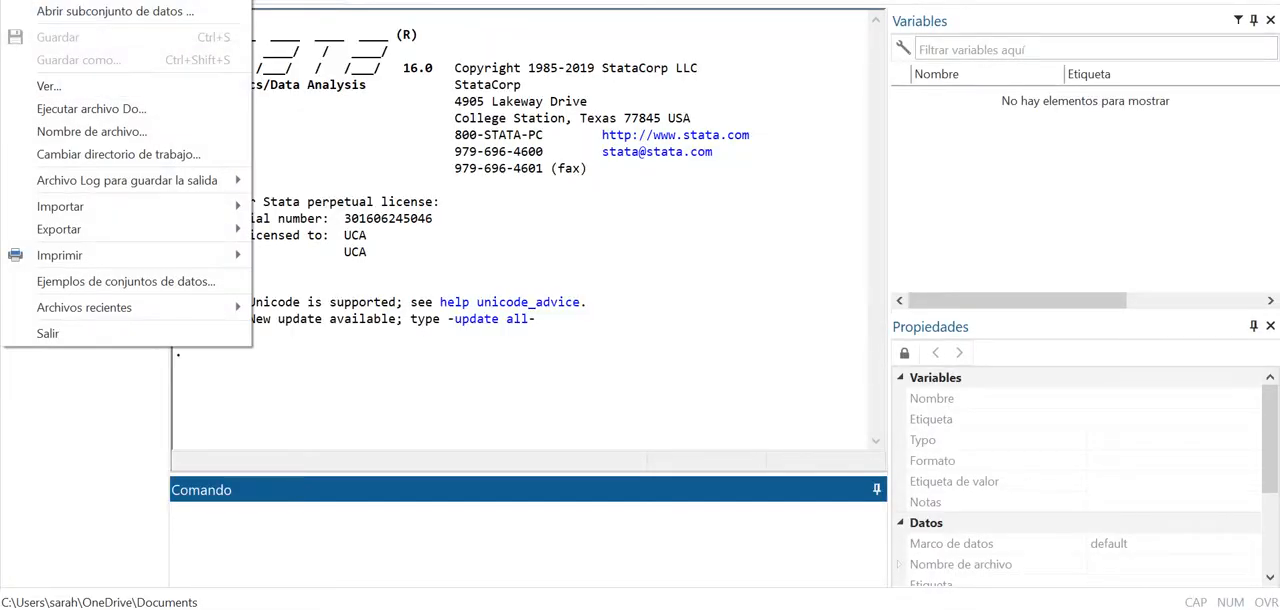
pyautogui.click(55, 1)
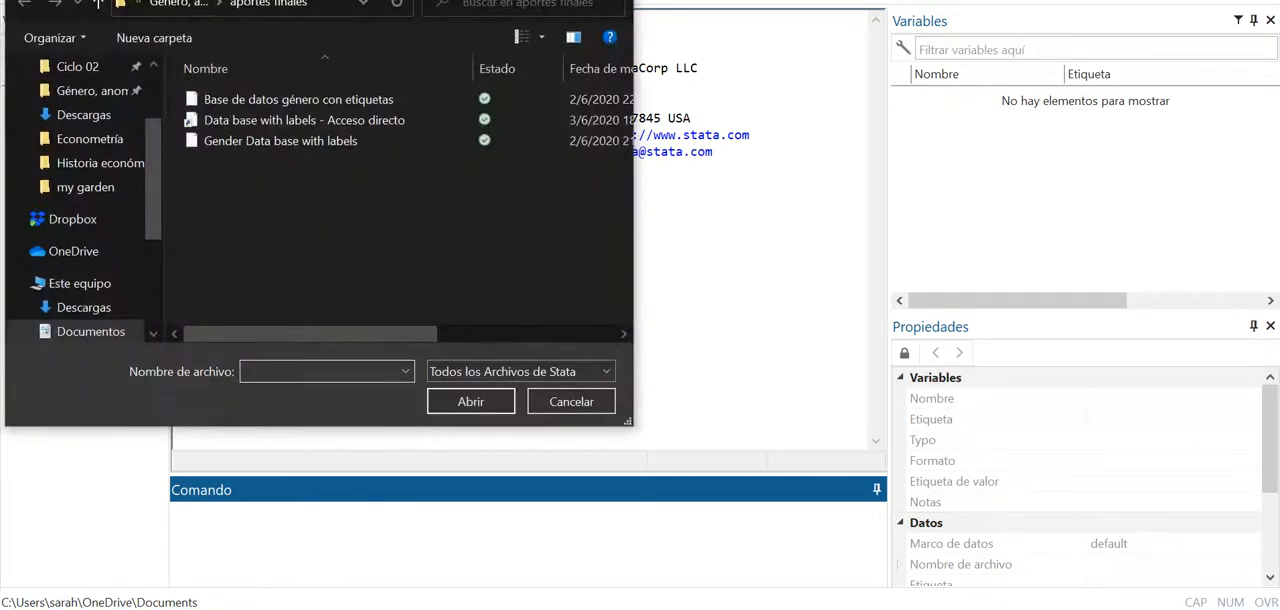
pyautogui.press('Escape')
# - Open the dataset "Base de datos género con etiquetas" from the aportes finales folder
pyautogui.hotkey('alt', 'a')
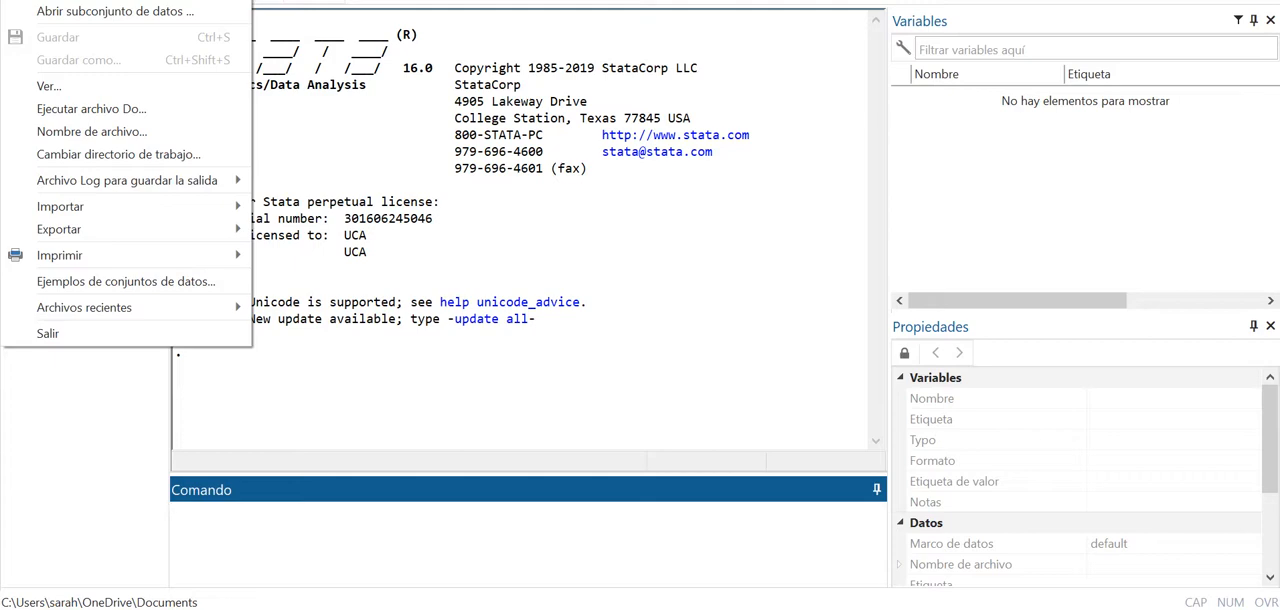
pyautogui.moveTo(127, 206)
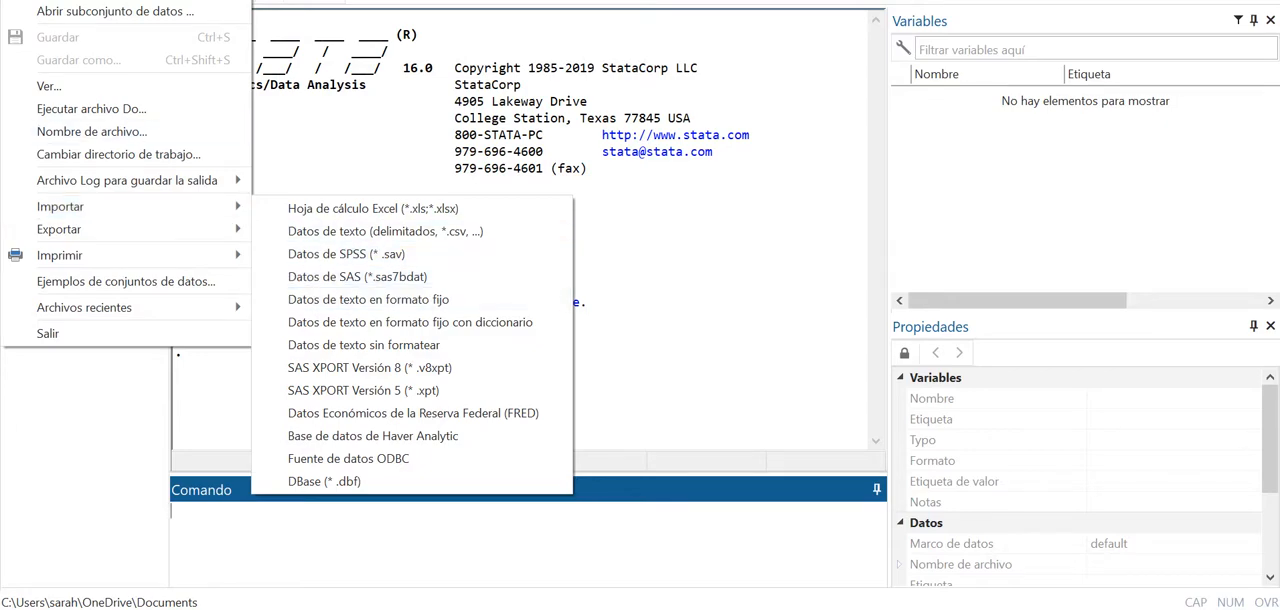
pyautogui.click(90, 1)
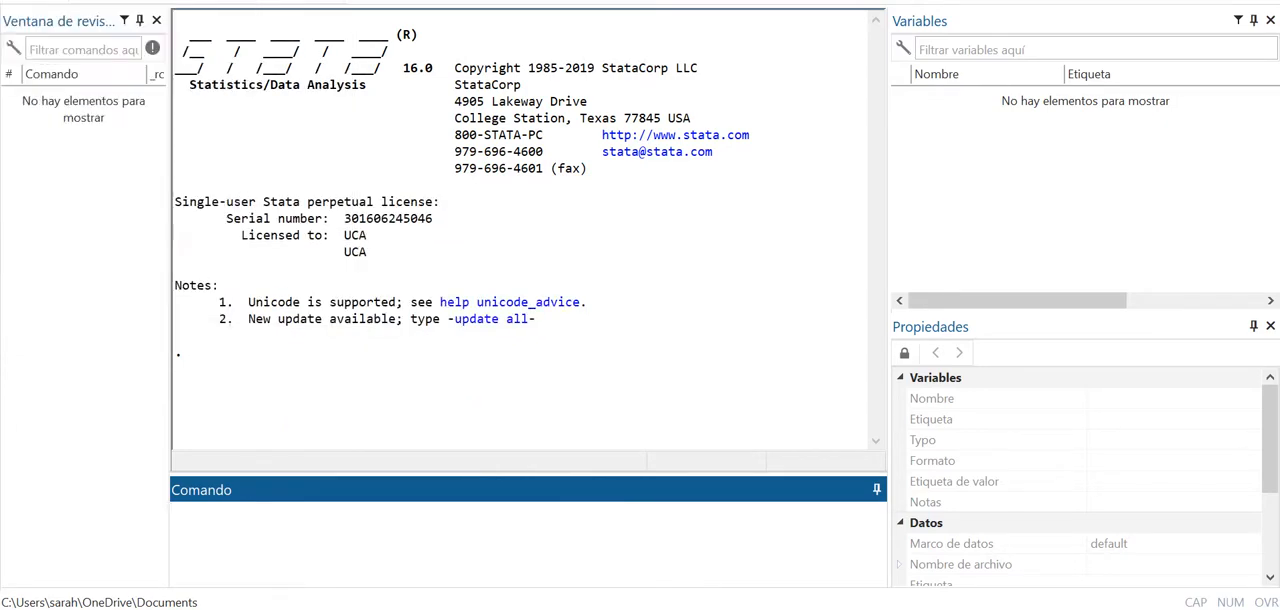
pyautogui.doubleClick(298, 99)
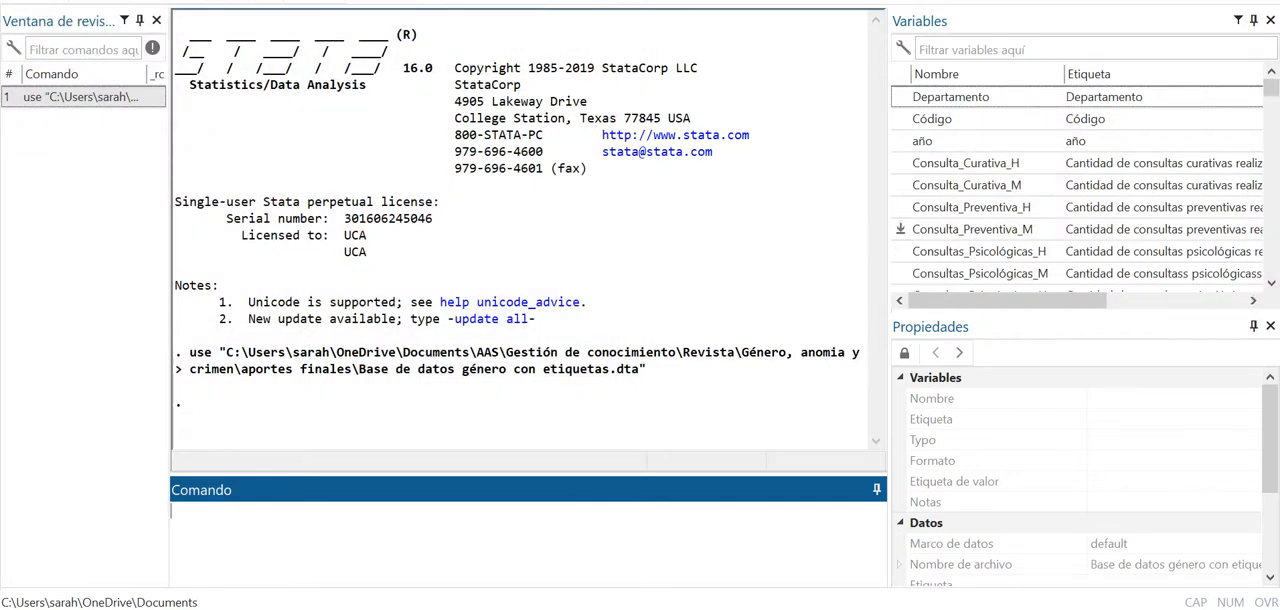
# - Select the variable Consulta_Preventiva_H to show its properties and enlarge the variables list vertically
pyautogui.scroll(-1, 980, 229)
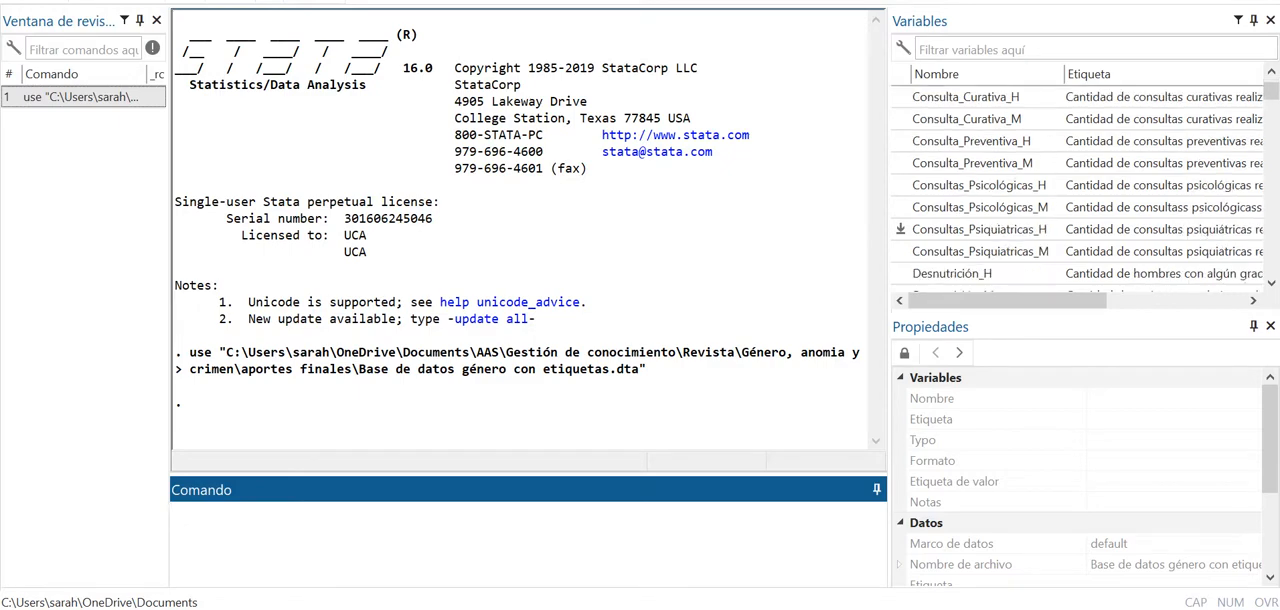
pyautogui.scroll(1, 980, 229)
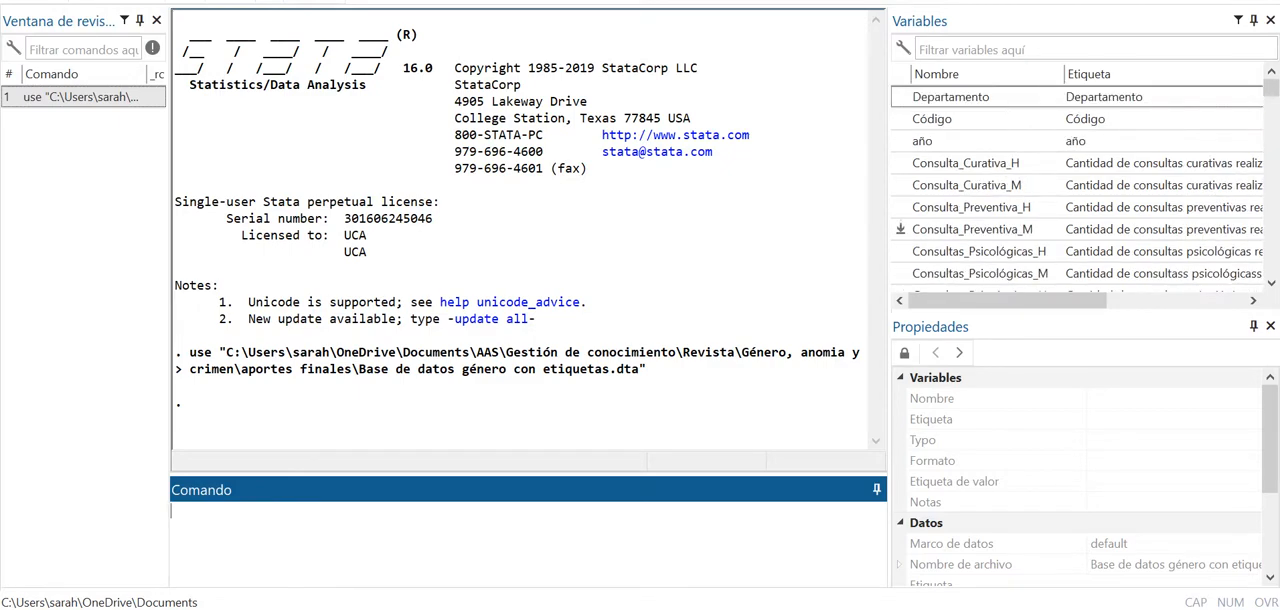
pyautogui.click(970, 207)
pyautogui.scroll(-2, 1087, 477)
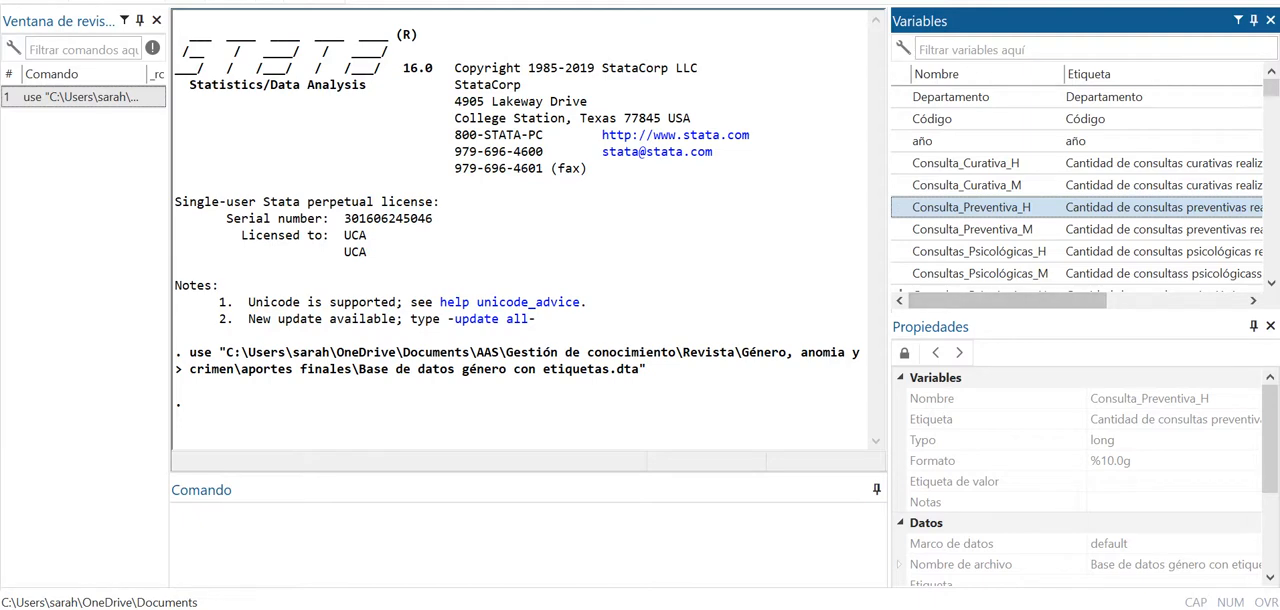
pyautogui.moveTo(1080, 314); pyautogui.dragTo(1080, 434)
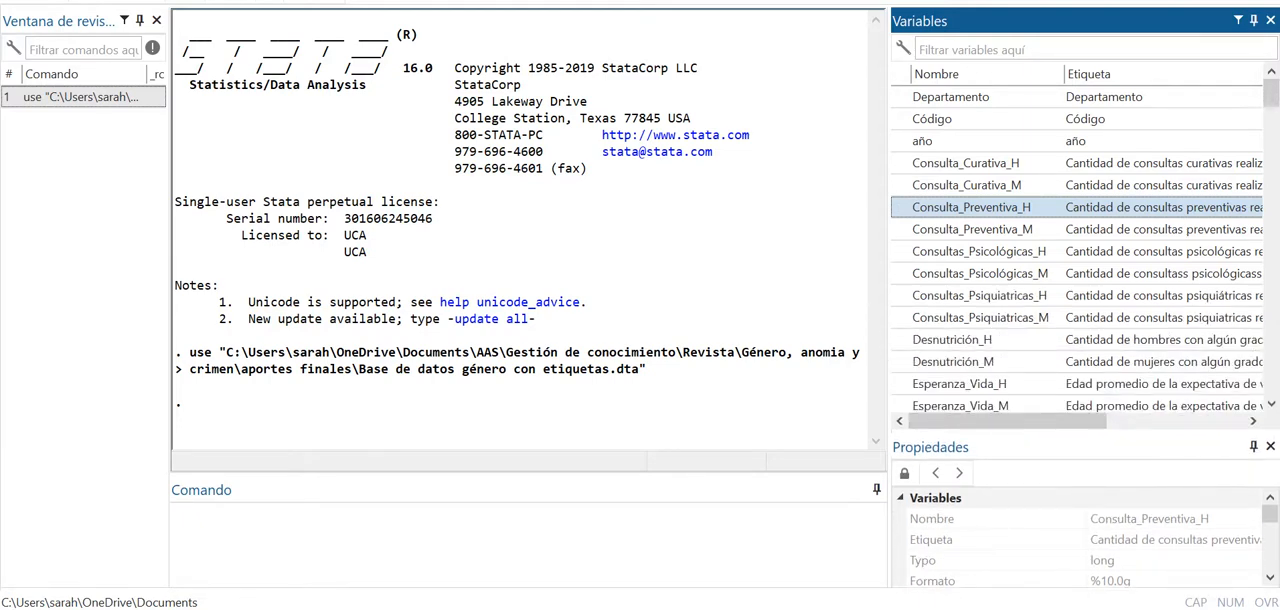
# - Run the sum command on the variable Consulta_Preventiva_H
pyautogui.click(500, 535)
pyautogui.write('sum')
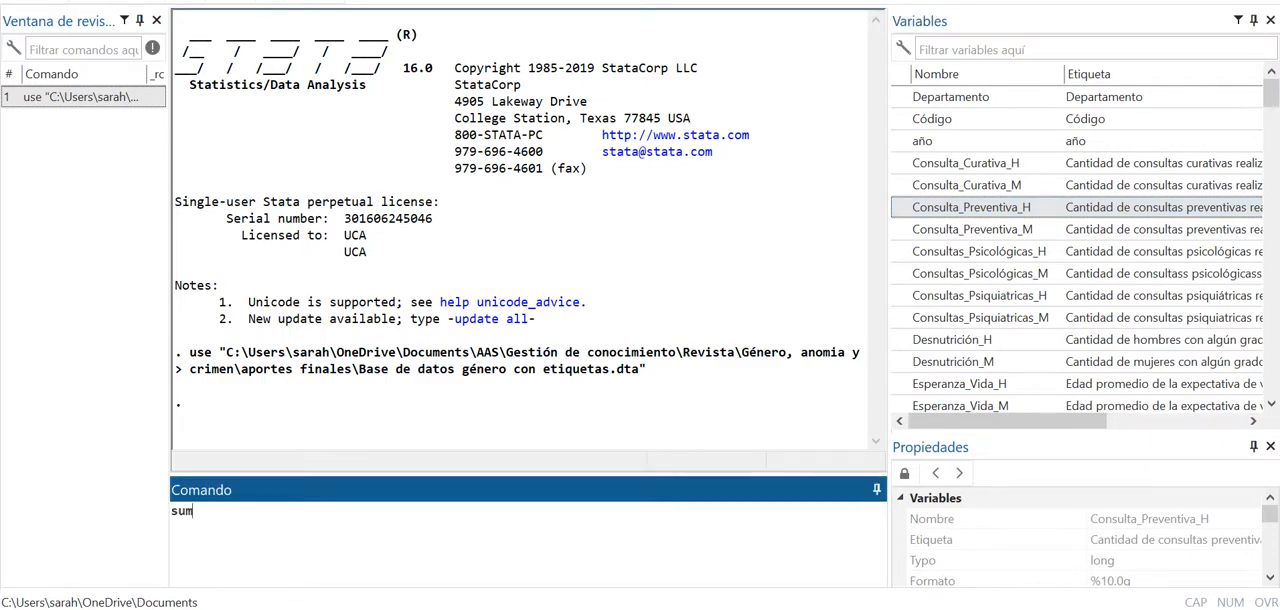
pyautogui.click(901, 207)
pyautogui.press('Return')
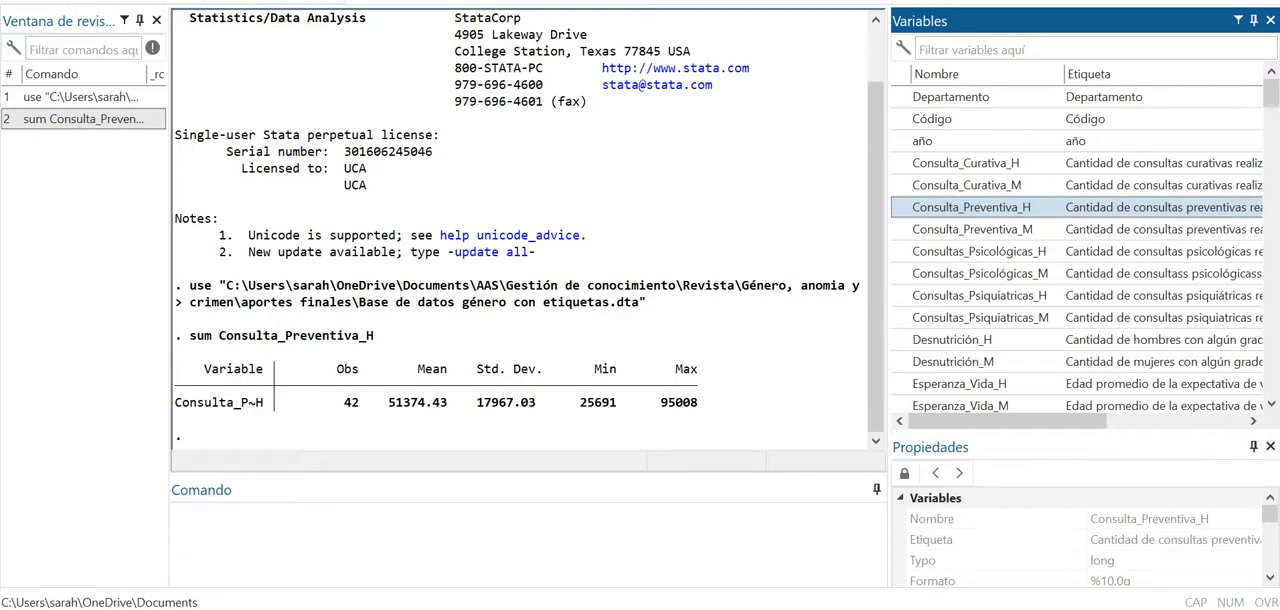
# - Run a two-sample t test using variables, comparing Consulta_Curativa_H with Consulta_Curativa_M at the 95 confidence level
pyautogui.click(256, 1)
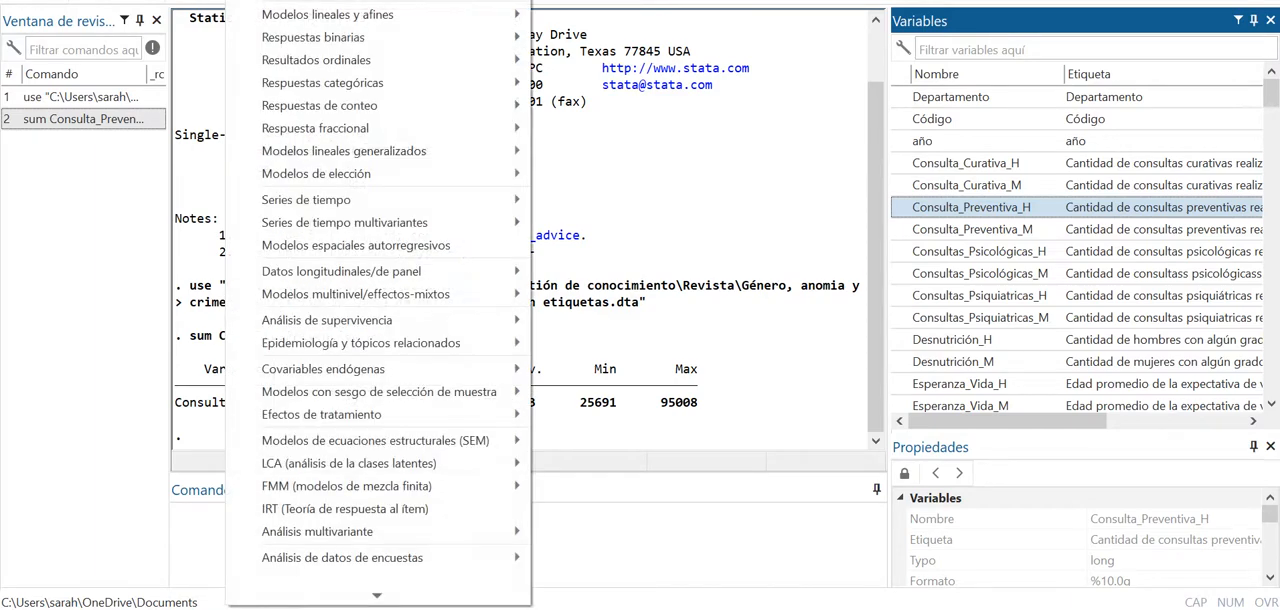
pyautogui.moveTo(340, 1)
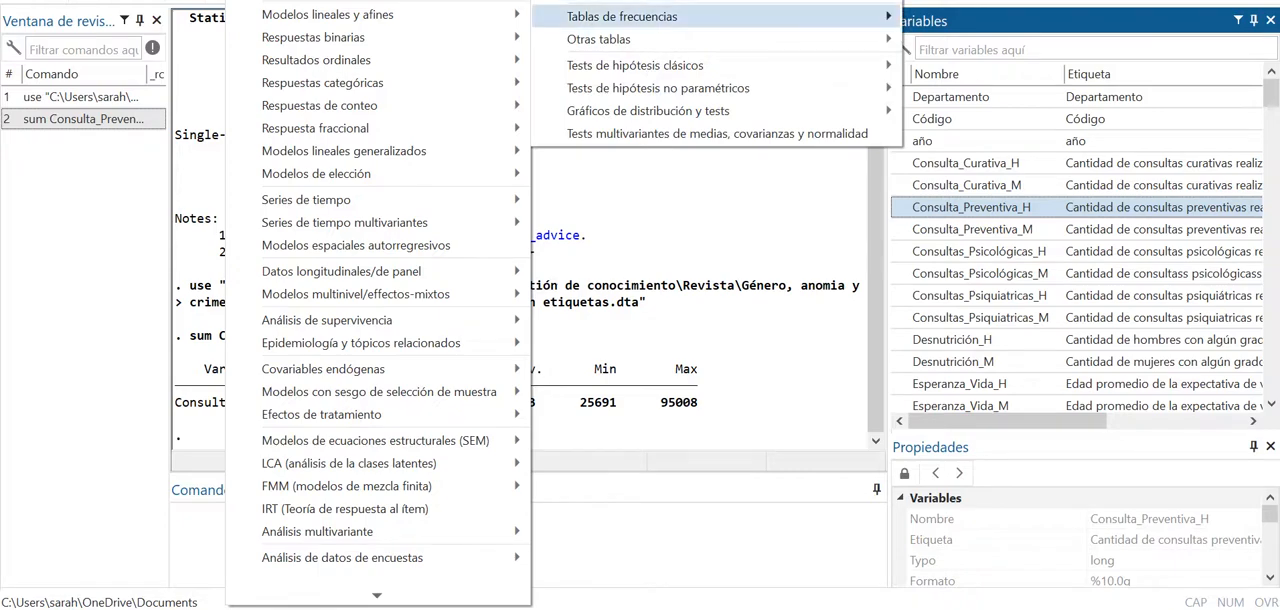
pyautogui.moveTo(622, 16)
pyautogui.moveTo(635, 65)
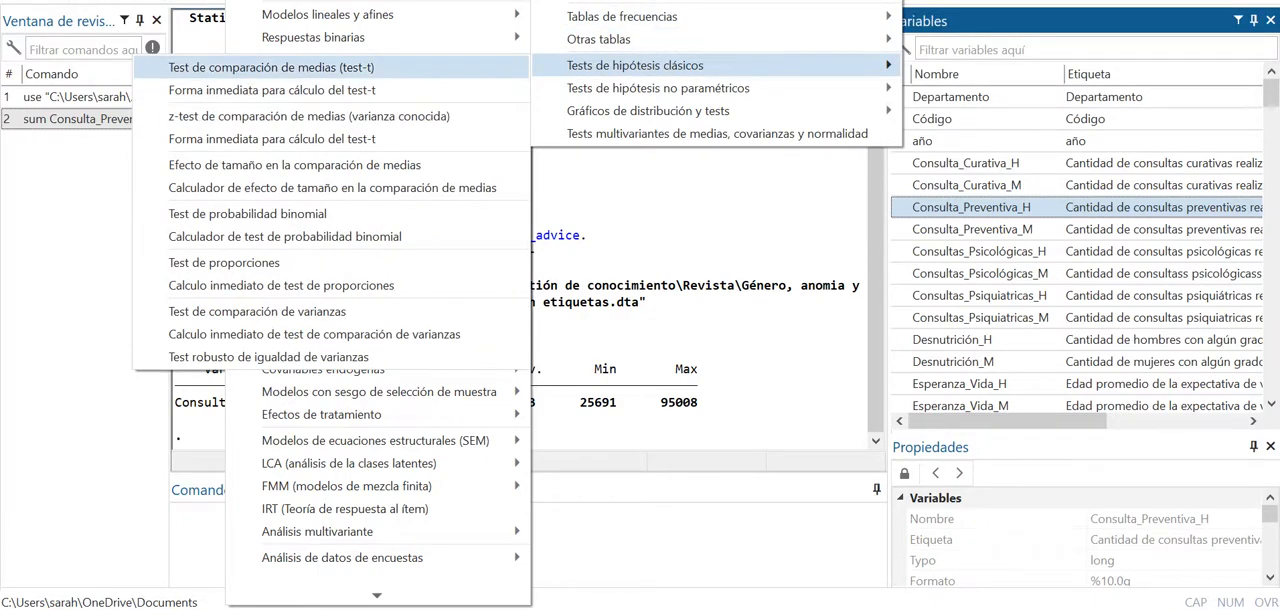
pyautogui.click(271, 67)
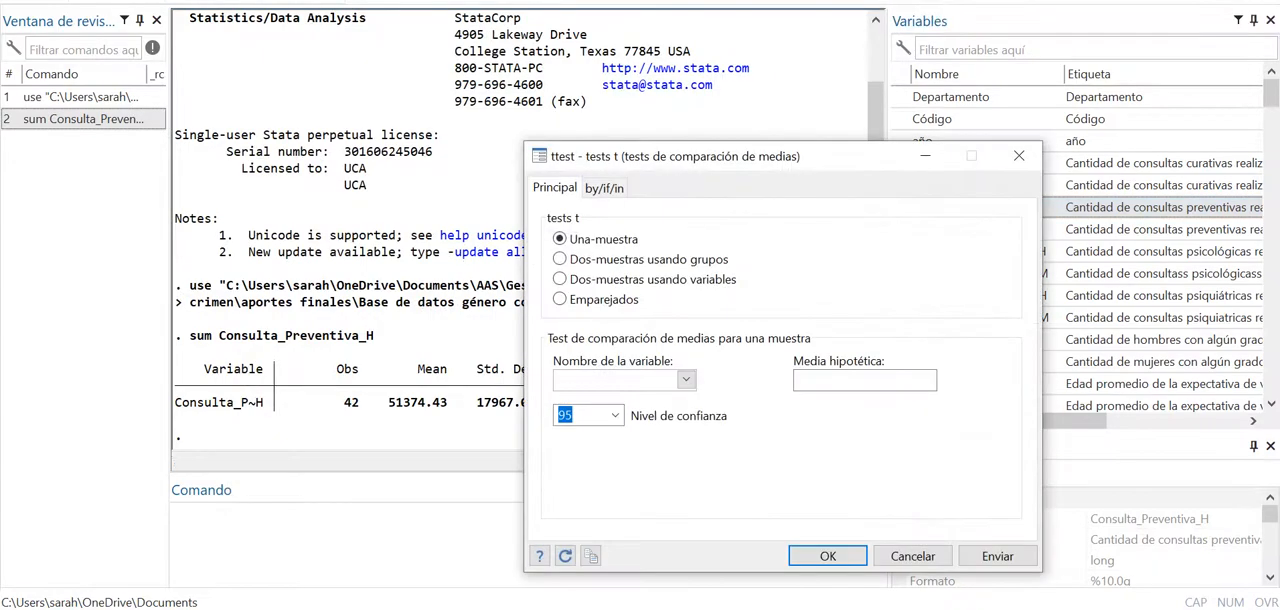
pyautogui.moveTo(700, 156); pyautogui.dragTo(640, 52)
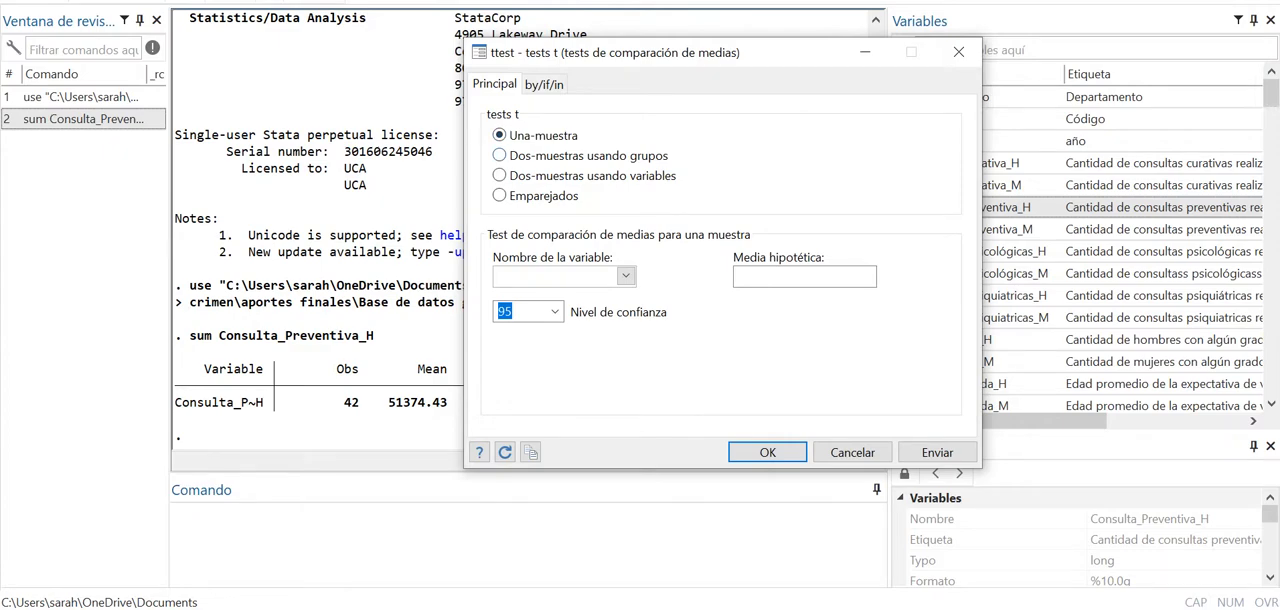
pyautogui.click(499, 175)
pyautogui.click(626, 276)
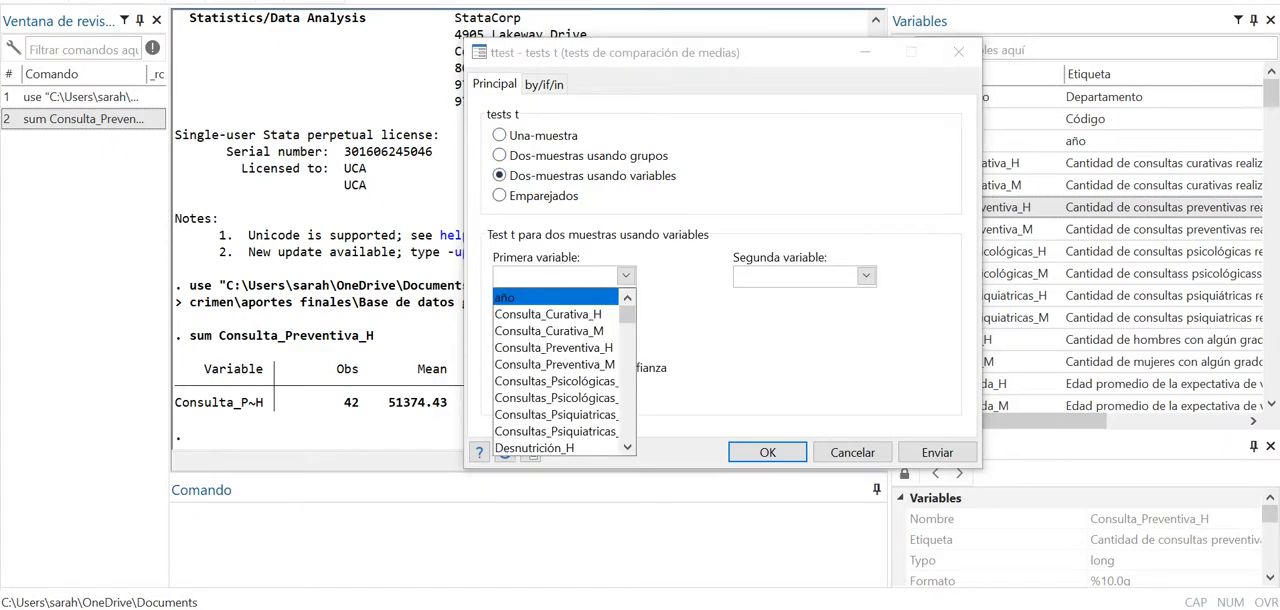
pyautogui.click(550, 314)
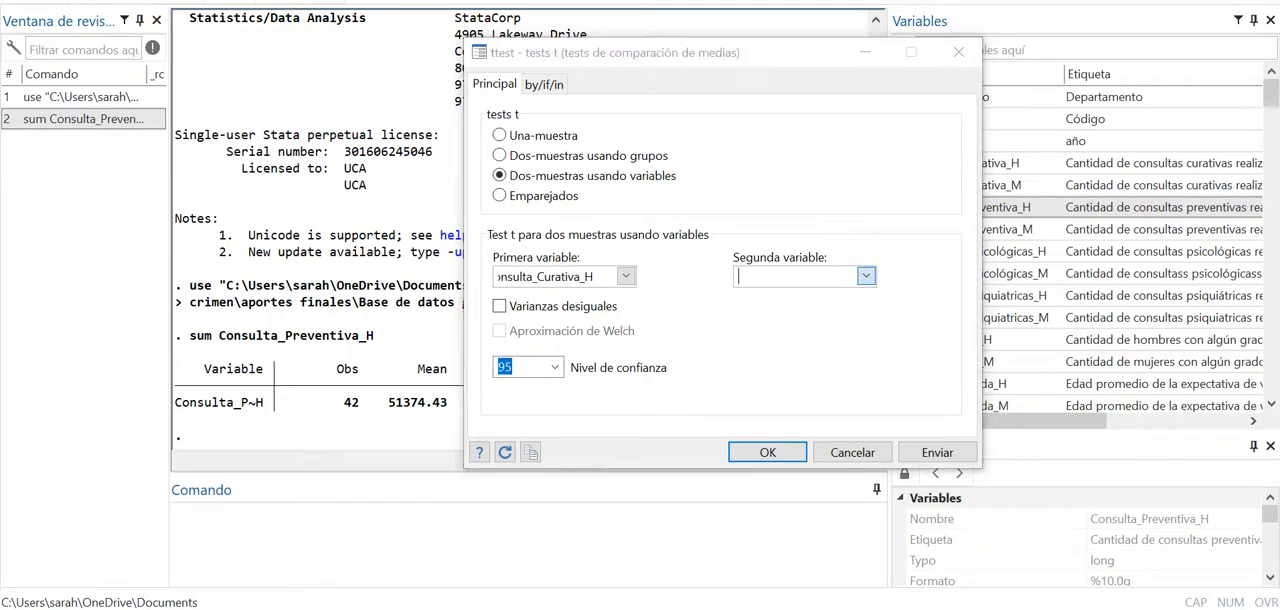
pyautogui.click(866, 276)
pyautogui.click(790, 330)
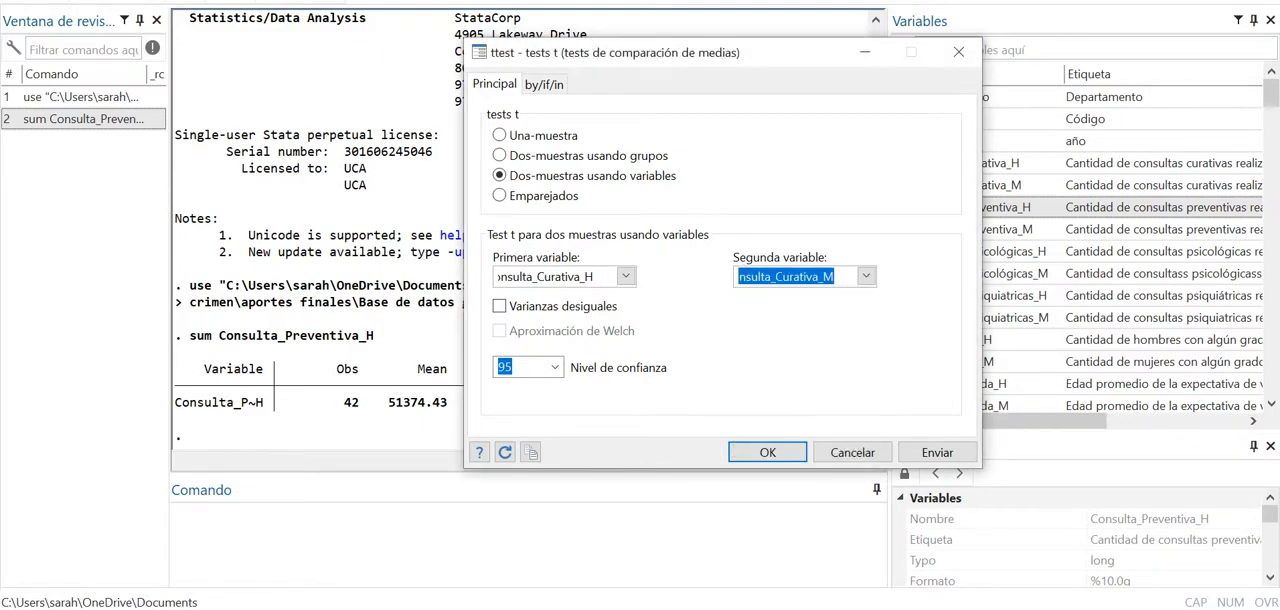
pyautogui.click(767, 452)
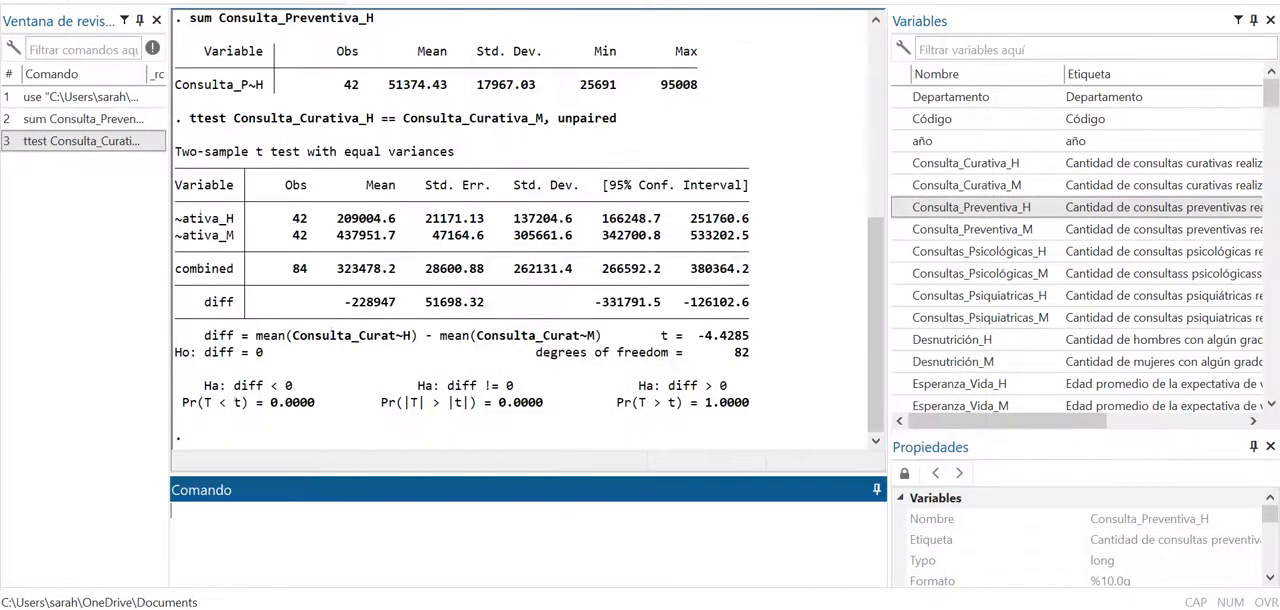
# - Run the sum command on the variable Consultas_Psicológicas_H
pyautogui.scroll(2, 529, 222)
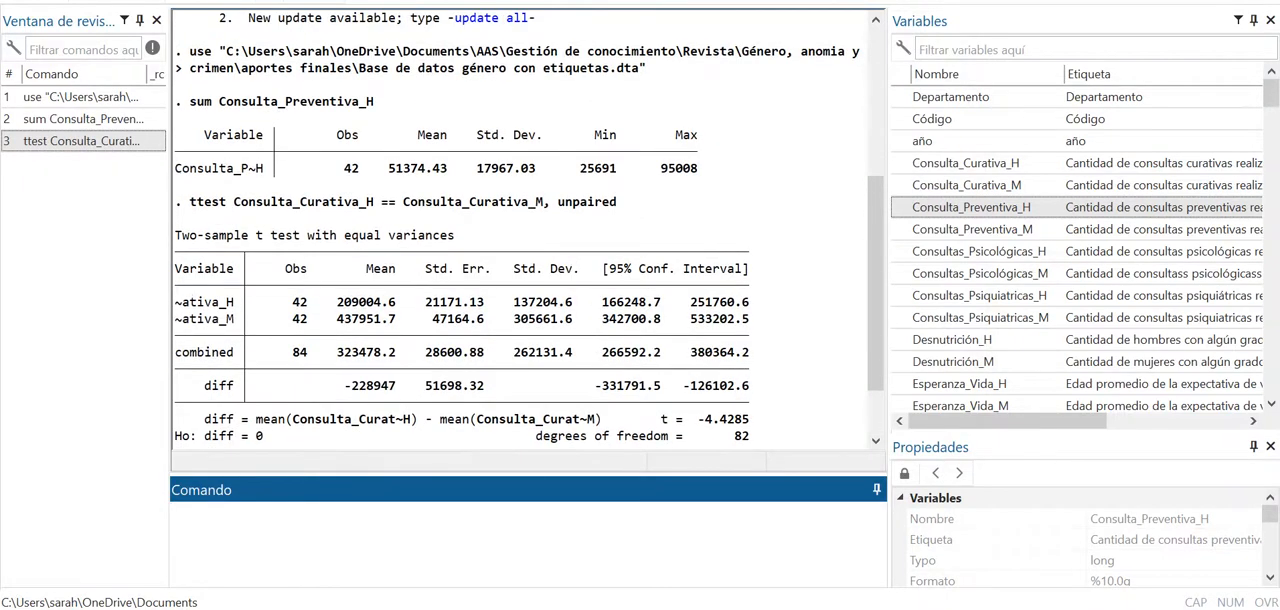
pyautogui.scroll(-1, 529, 228)
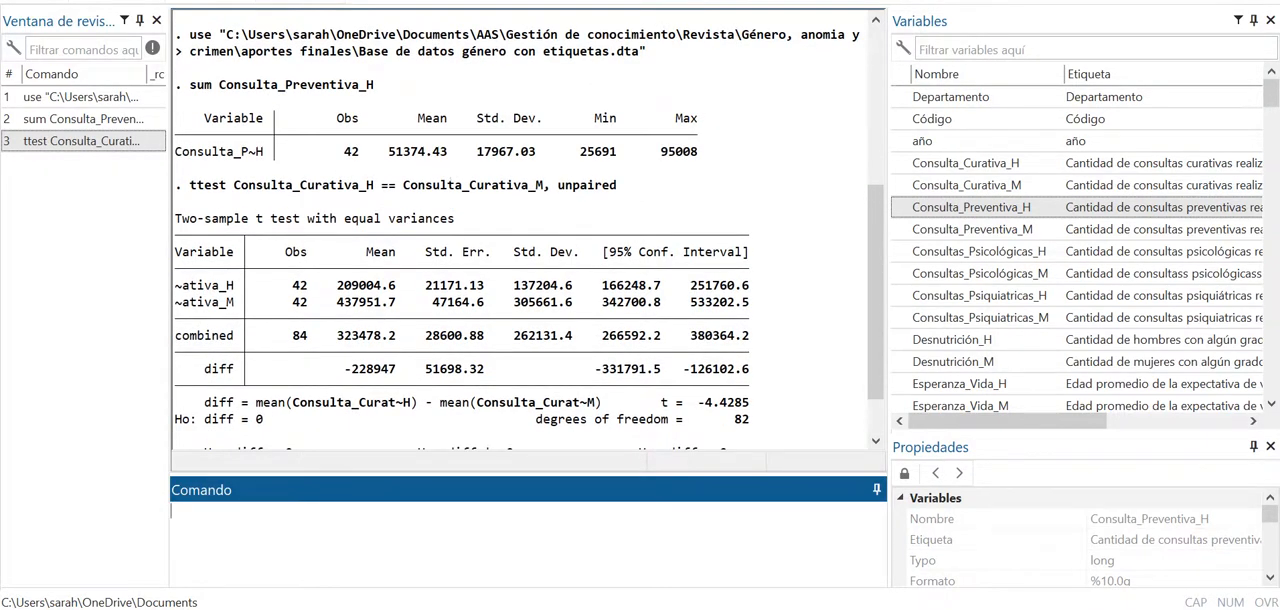
pyautogui.scroll(-1, 529, 228)
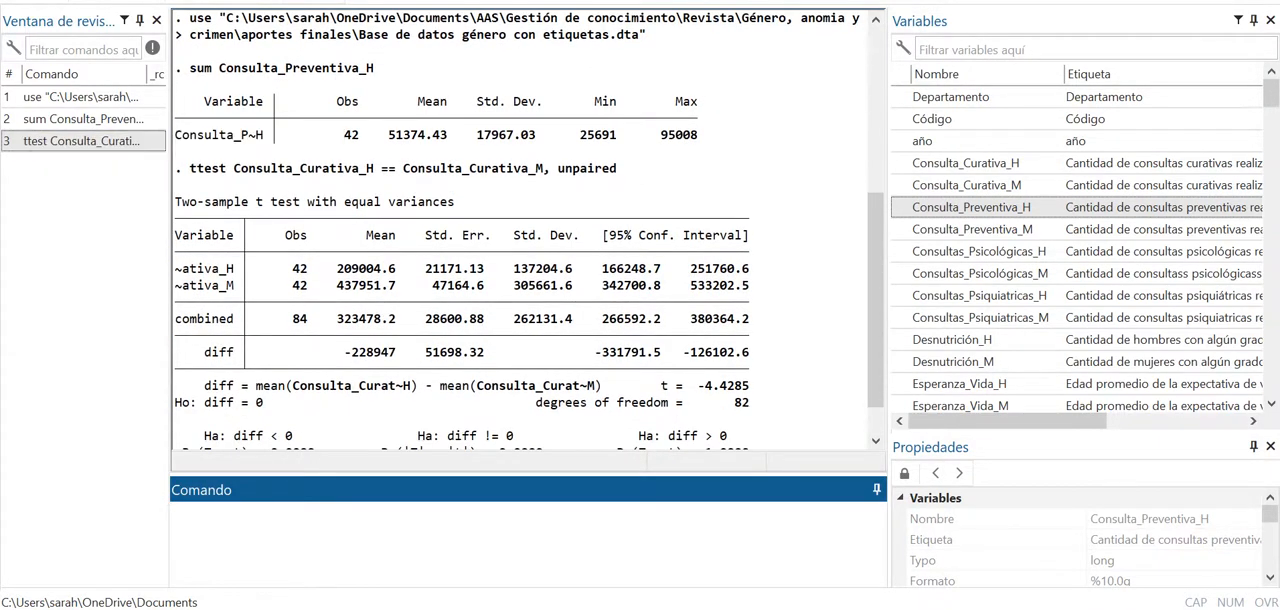
pyautogui.scroll(-3, 528, 228)
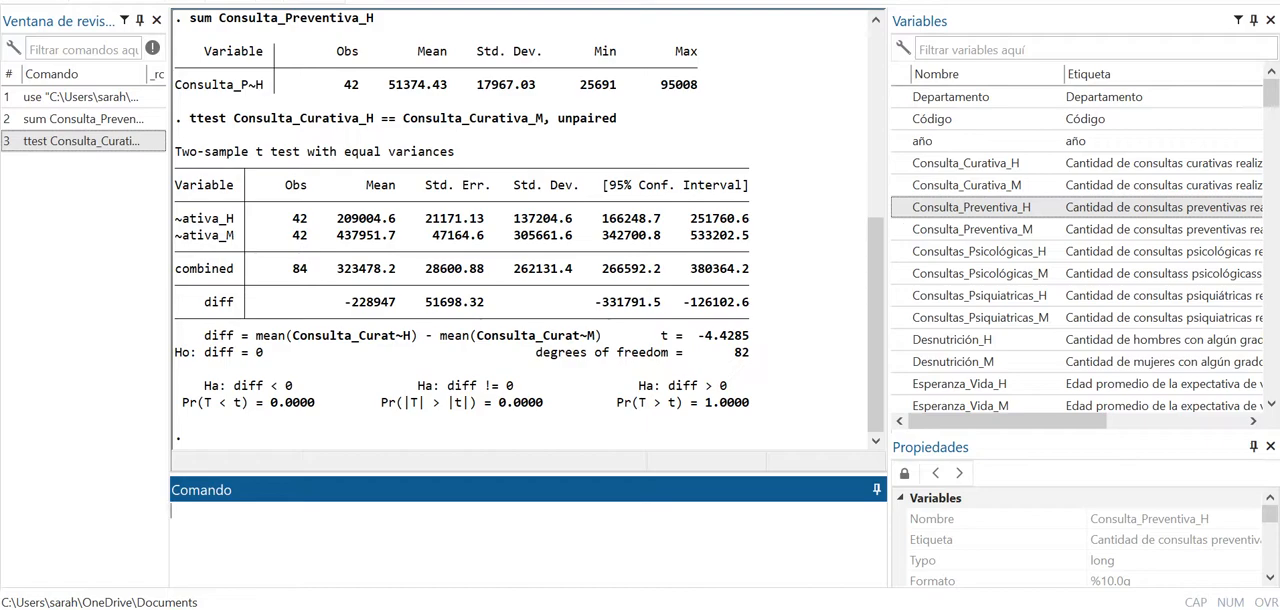
pyautogui.scroll(-2, 905, 250)
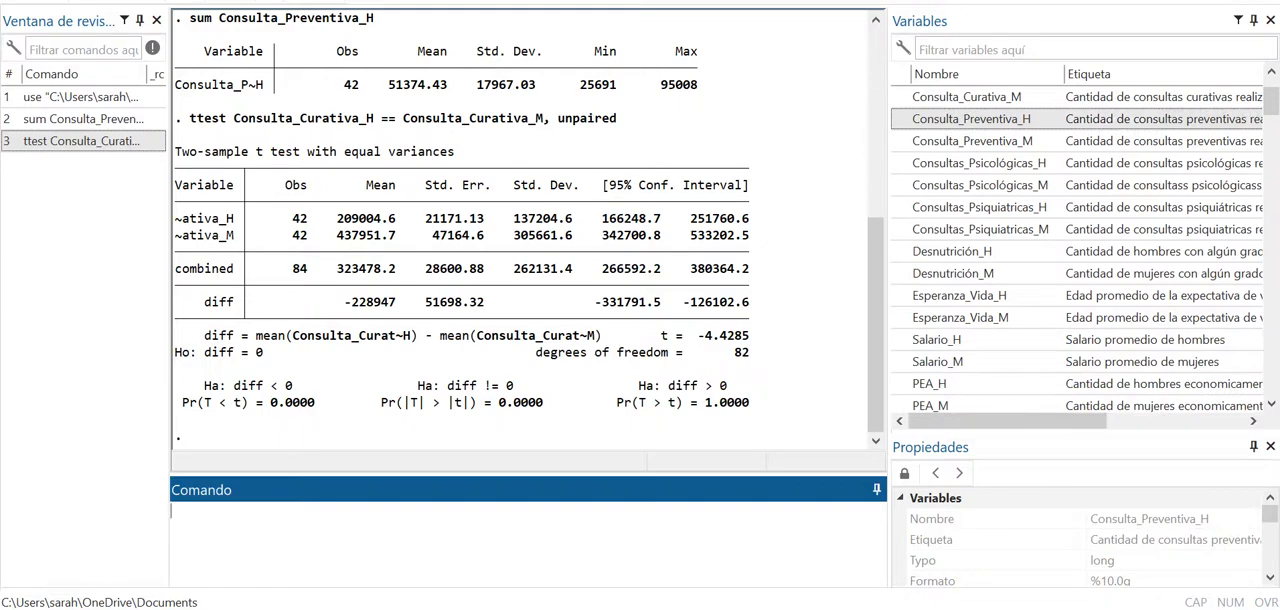
pyautogui.write('sum')
pyautogui.click(900, 163)
pyautogui.press('Return')
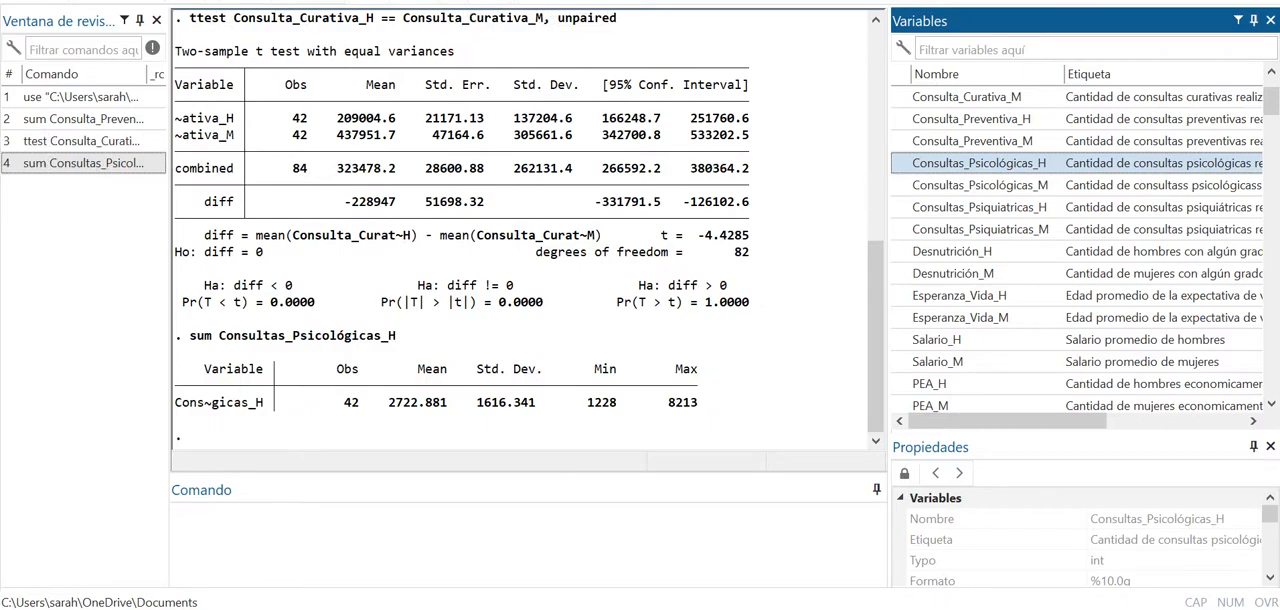
# - Look through the dataset's full list of variables and review the earlier summary and t test output
pyautogui.scroll(-3, 900, 295)
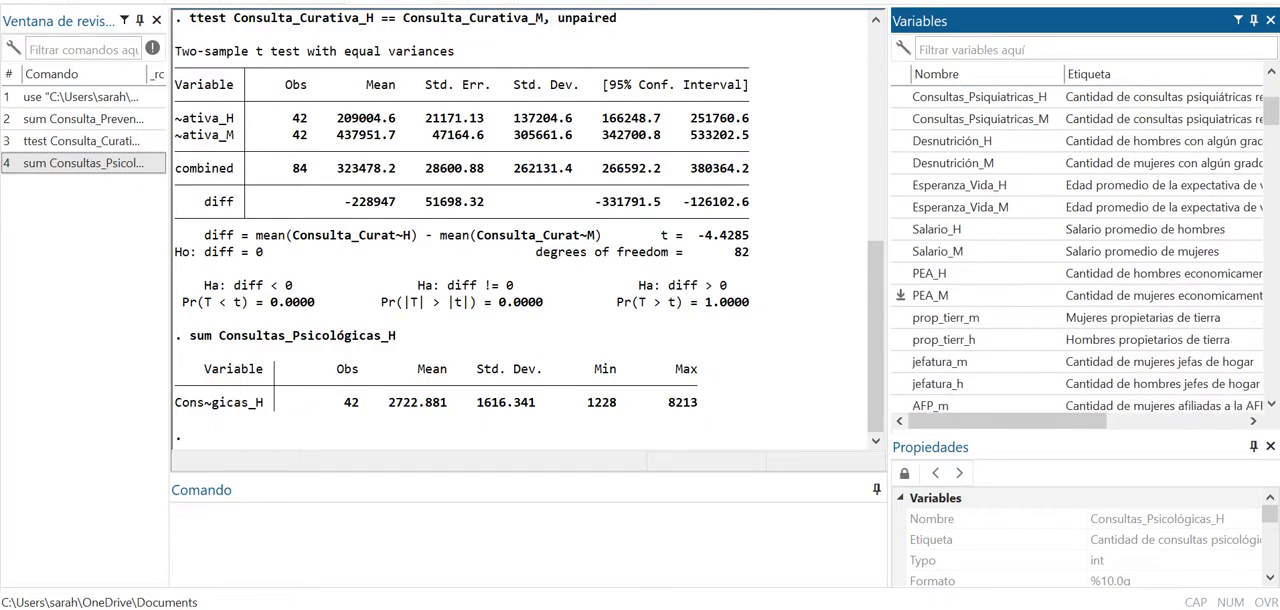
pyautogui.scroll(-1, 900, 295)
pyautogui.scroll(-10, 900, 295)
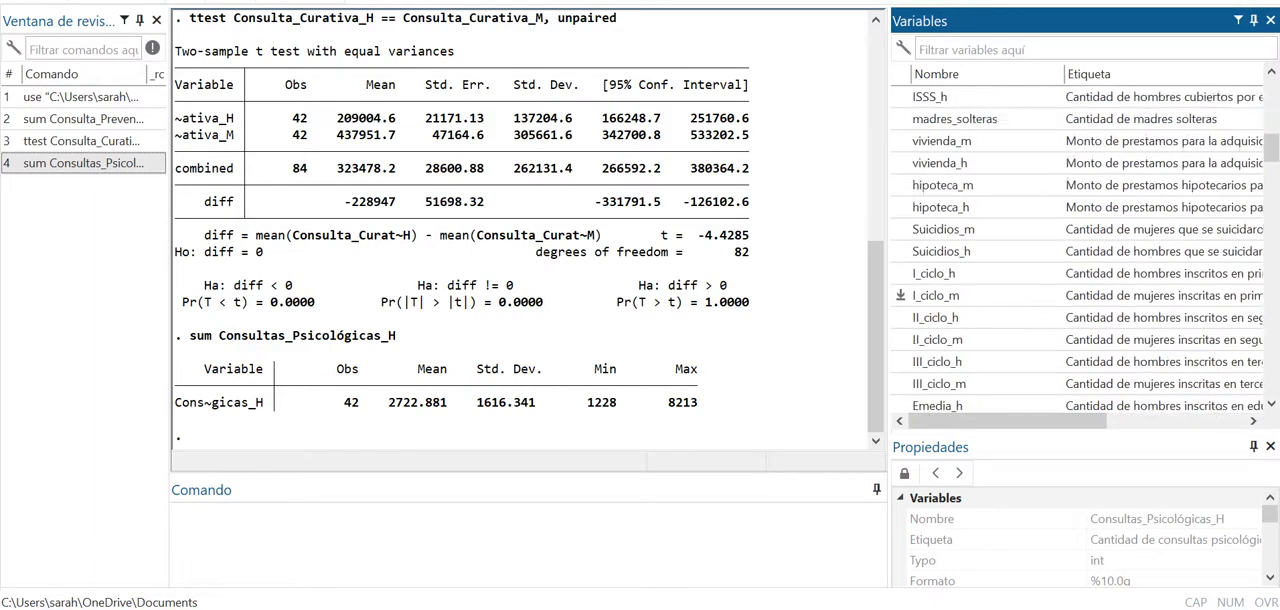
pyautogui.scroll(-10, 900, 295)
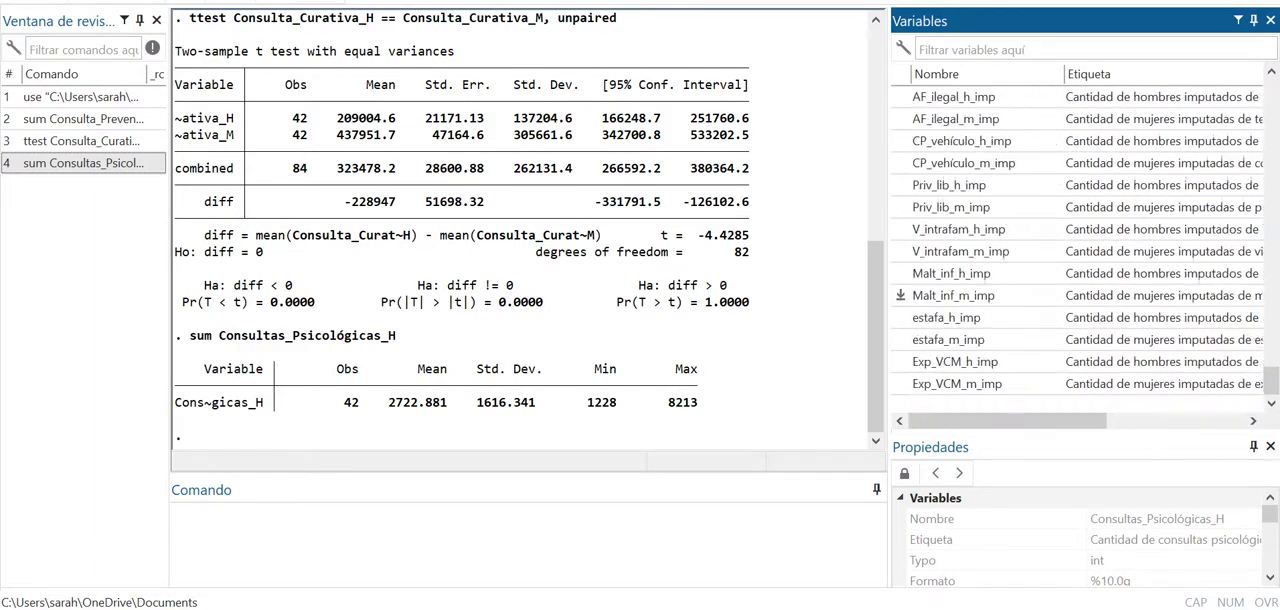
pyautogui.scroll(20, 900, 295)
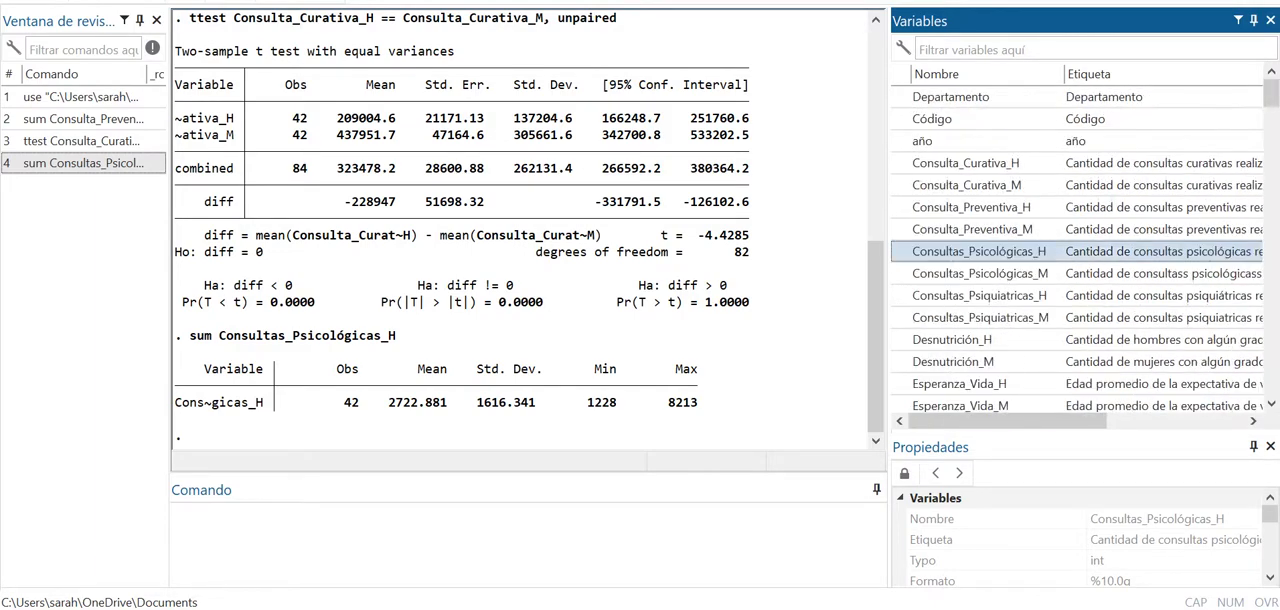
pyautogui.scroll(3, 528, 230)
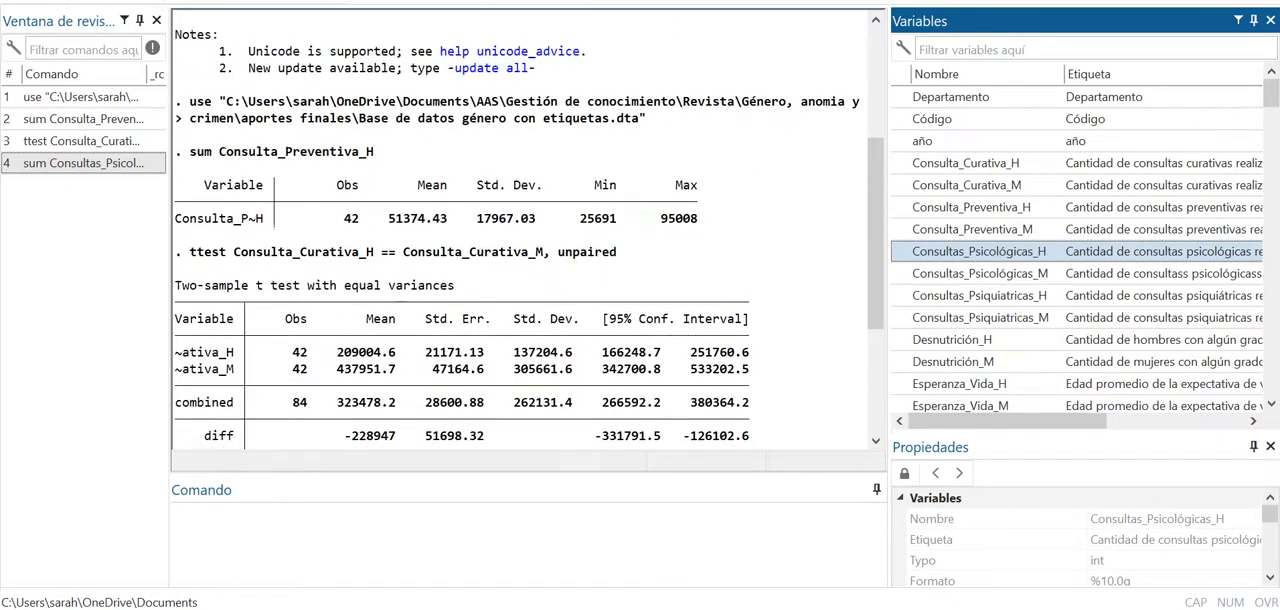
pyautogui.scroll(-3, 528, 230)
pyautogui.scroll(1, 528, 230)
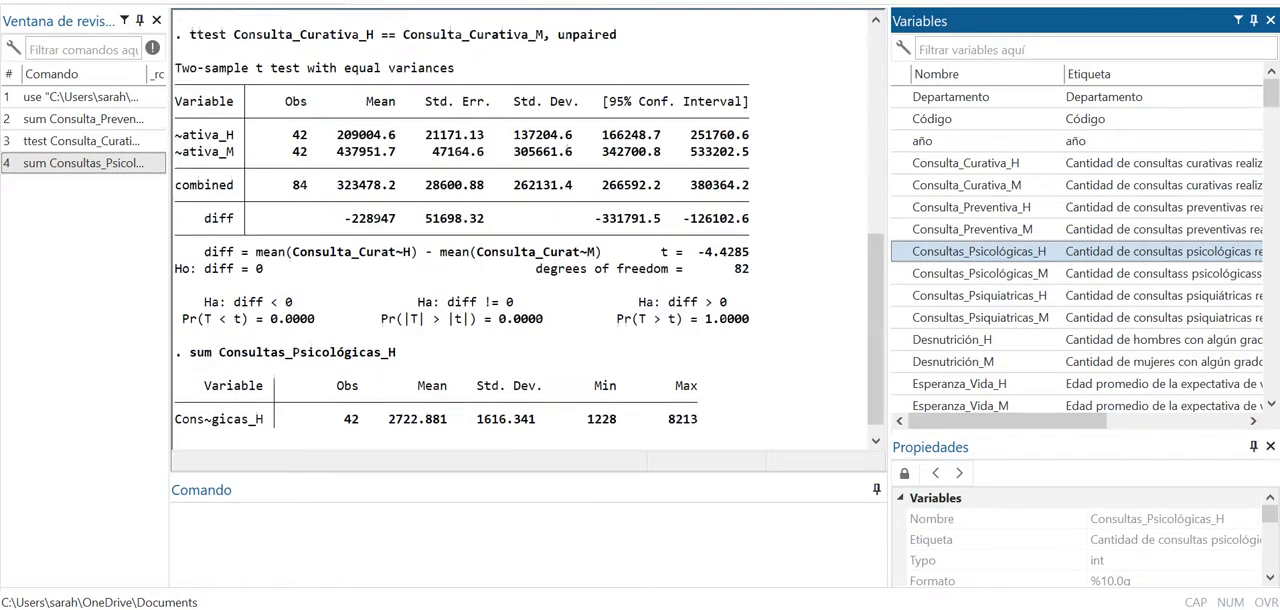
# - Select all commands in the command history and send them to the do-file editor
pyautogui.rightClick(84, 140)
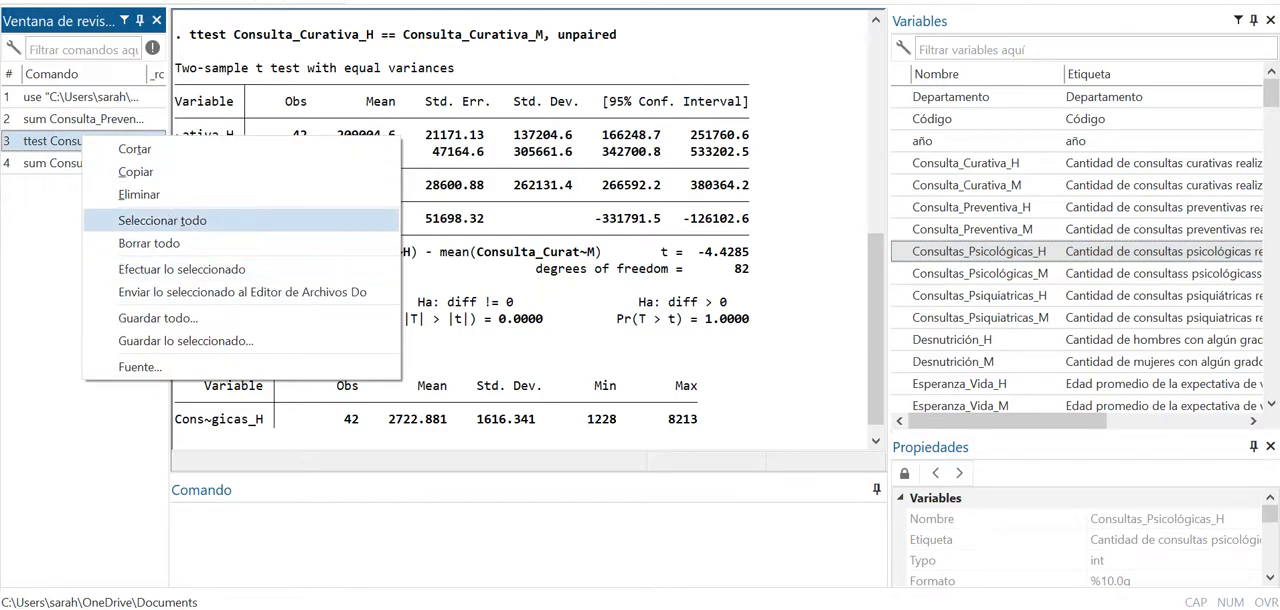
pyautogui.click(162, 220)
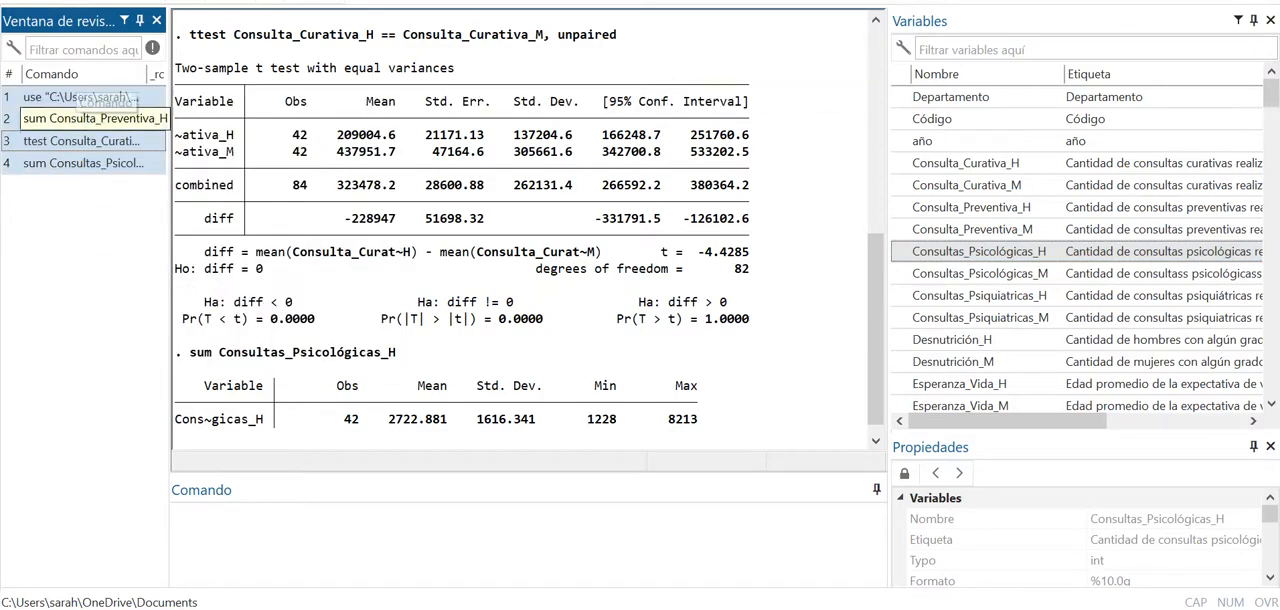
pyautogui.rightClick(72, 116)
pyautogui.click(230, 269)
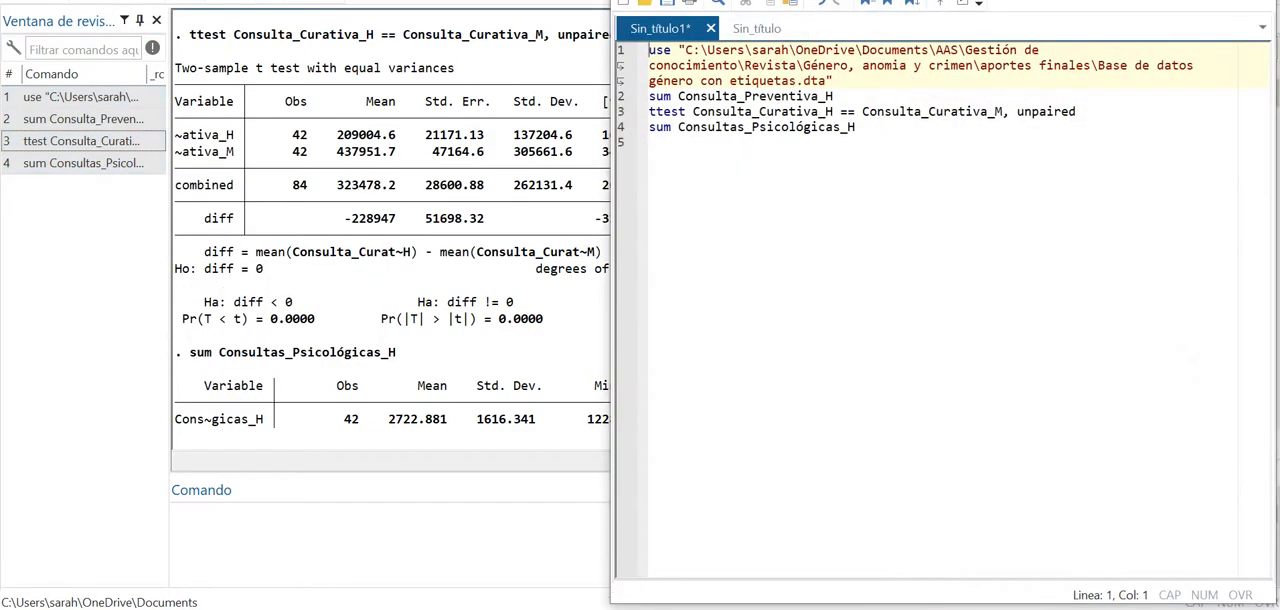
# - Save the do-file as "Prueba de econometría" in the aportes finales folder and close the editor
pyautogui.click(634, 0)
pyautogui.press('Return')
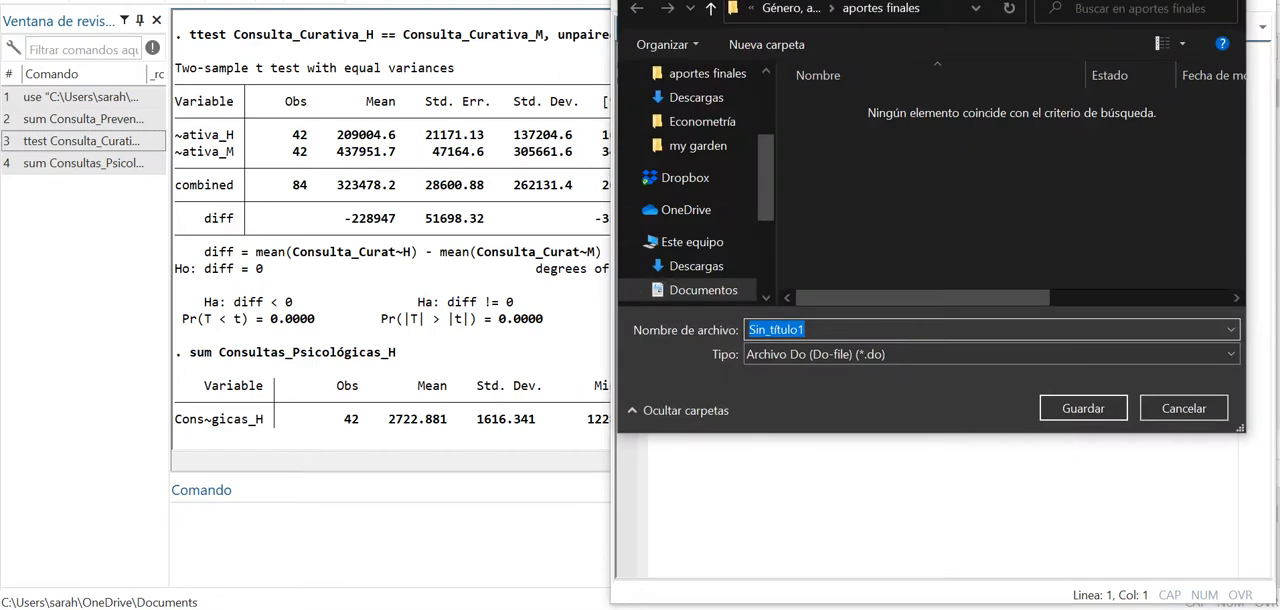
pyautogui.write('Prueba de econo')
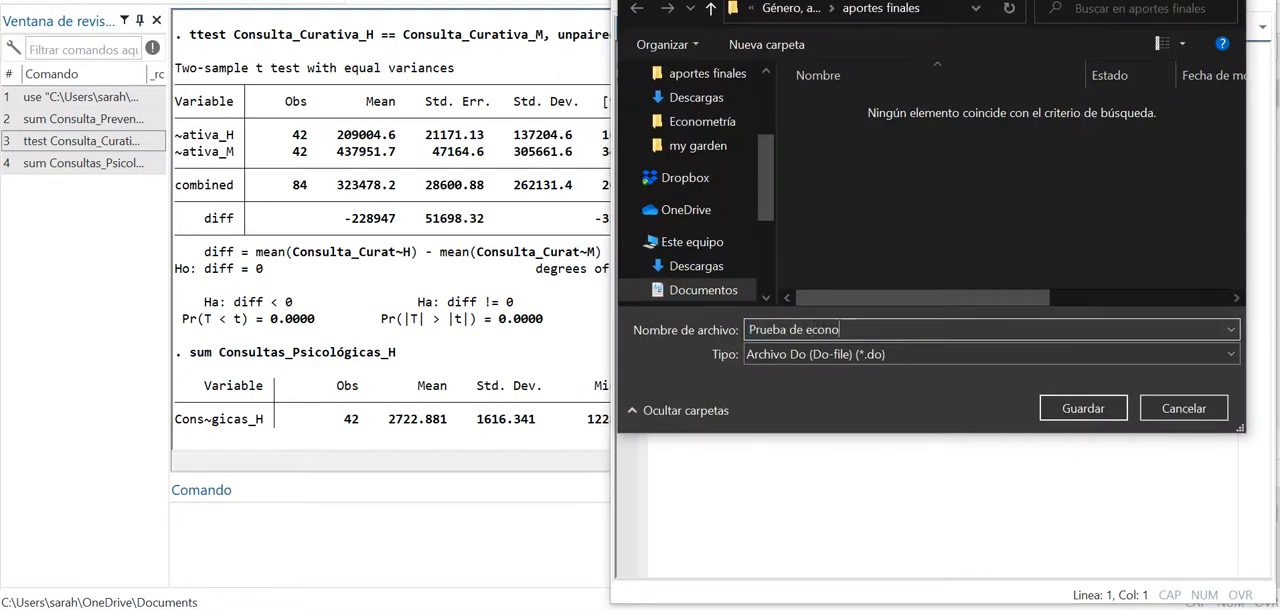
pyautogui.write('metría')
pyautogui.press('Return')
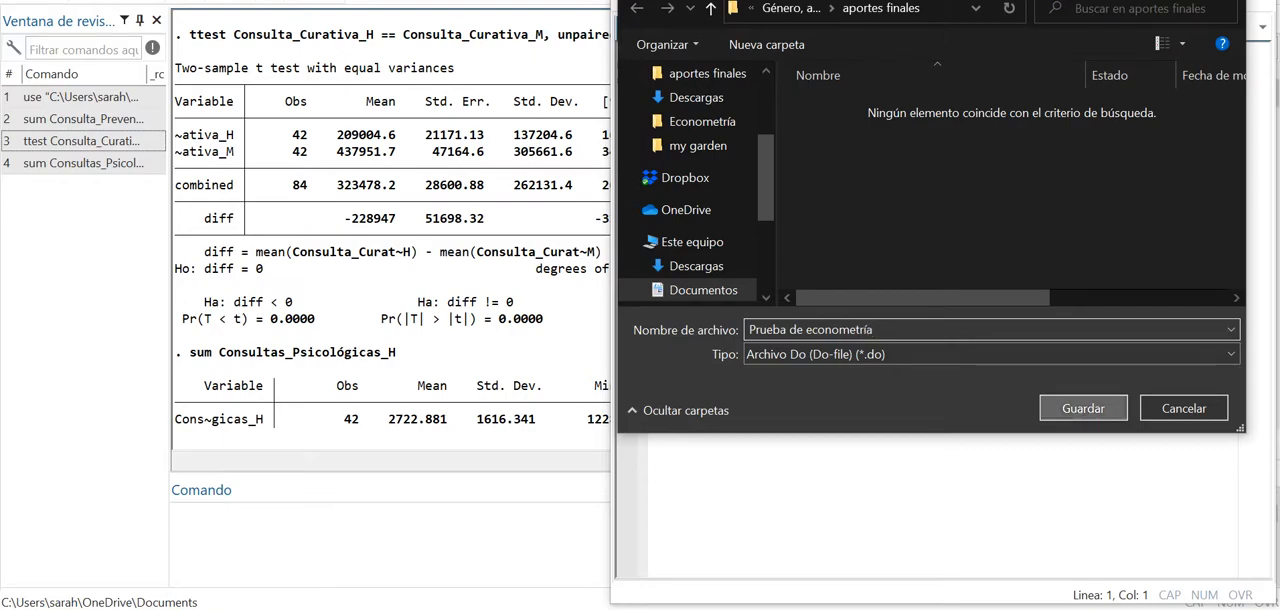
pyautogui.click(1160, 2)
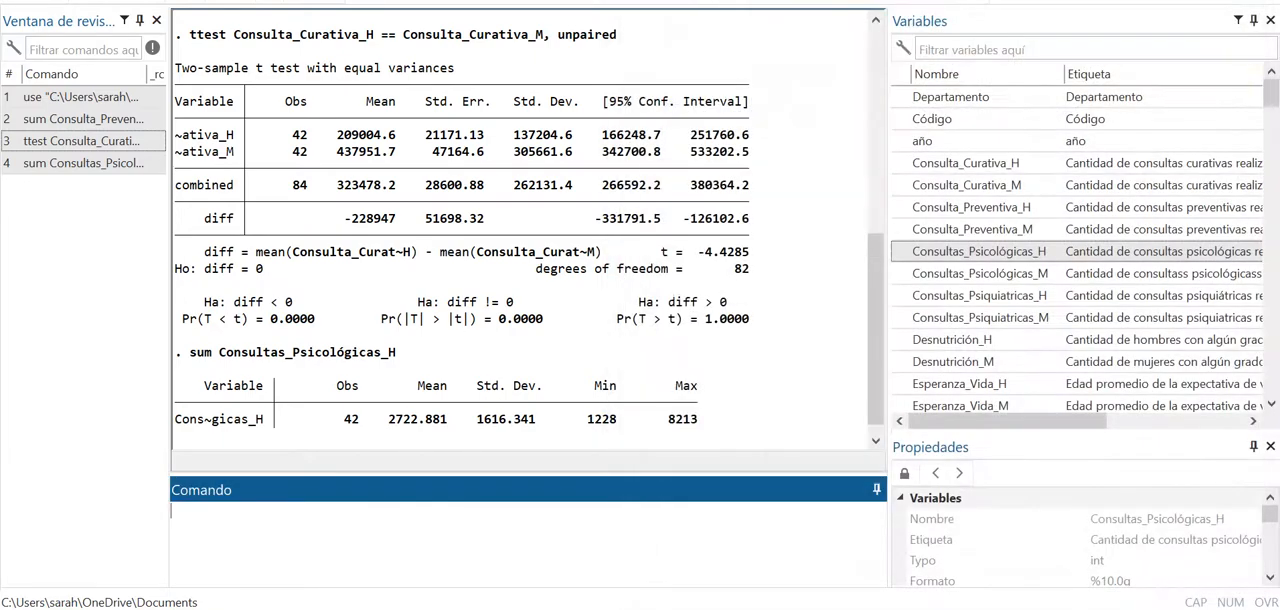
pyautogui.scroll(-10, 1080, 340)
pyautogui.scroll(10, 1080, 250)
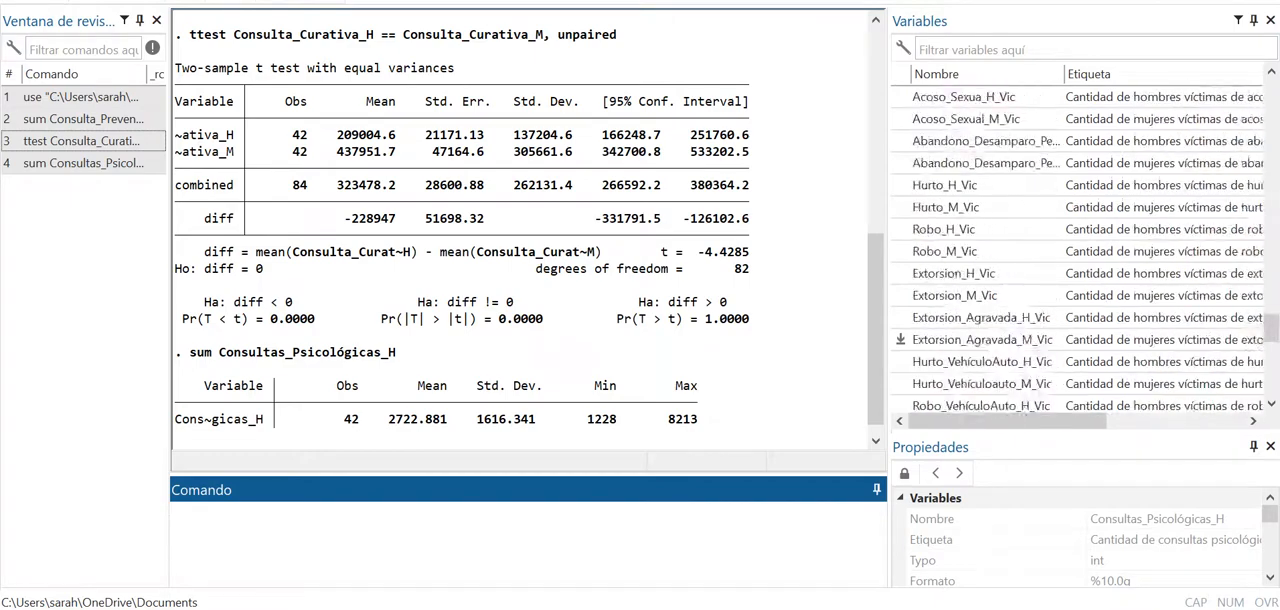
pyautogui.scroll(5, 900, 339)
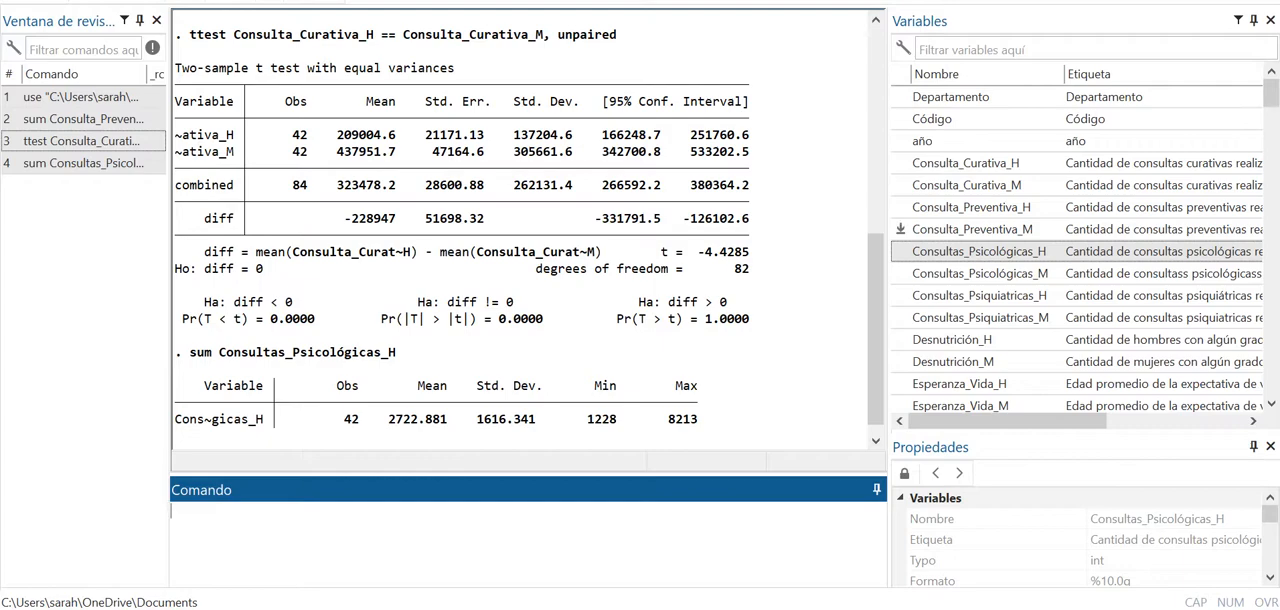
pyautogui.scroll(-5, 1075, 245)
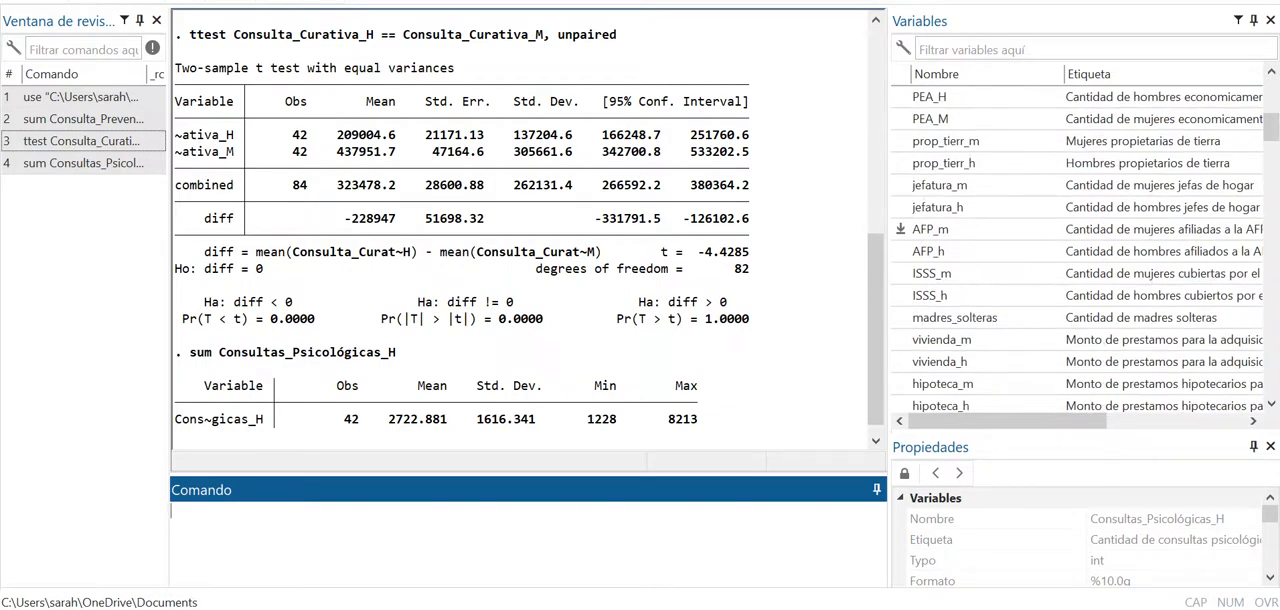
pyautogui.scroll(-5, 1075, 250)
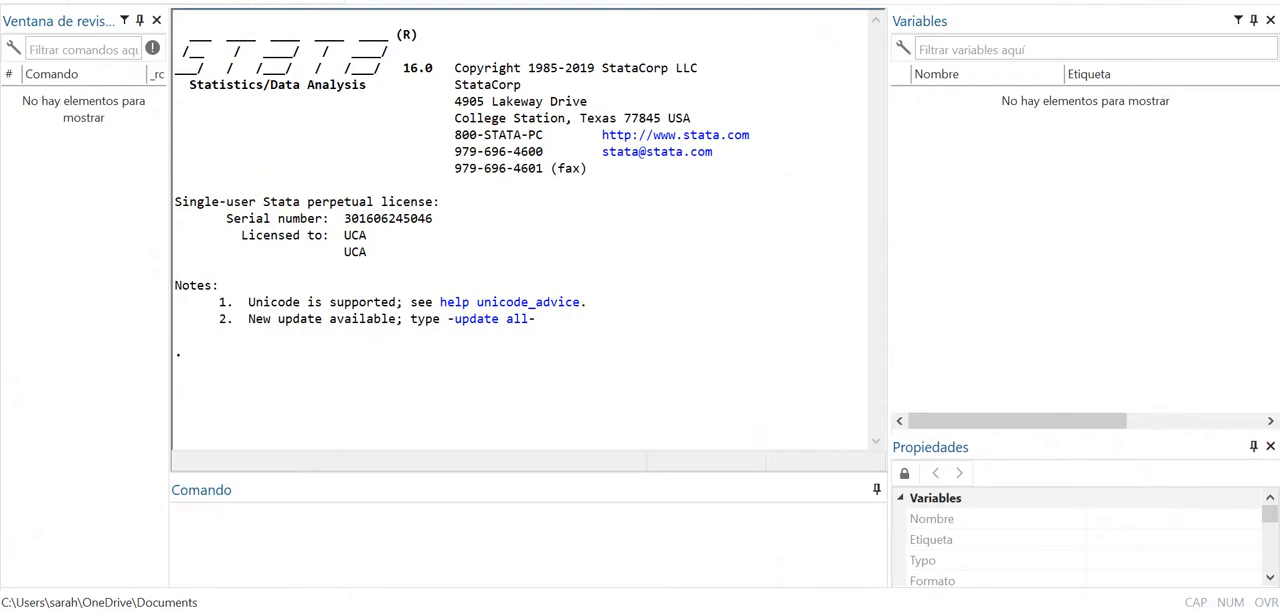
# - Switch to File Explorer and open the do-file "Prueba de econometría" from the aportes finales folder inside Género, anomia y crimen with Stata
pyautogui.hotkey('alt', 'Tab')
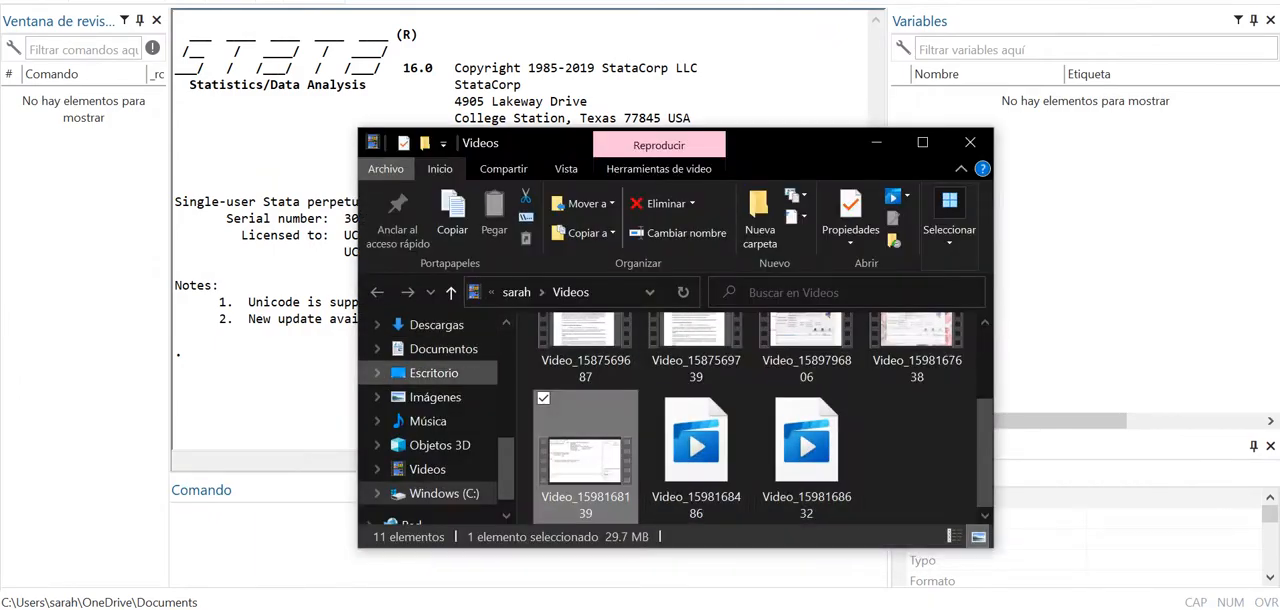
pyautogui.scroll(3, 434, 369)
pyautogui.click(445, 461)
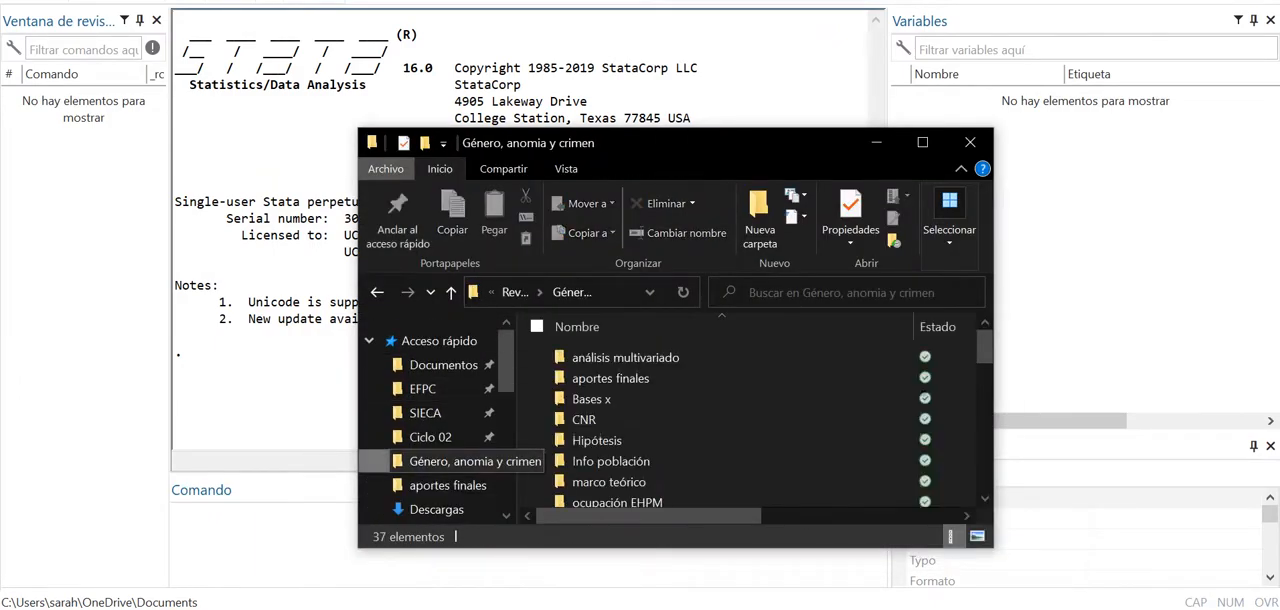
pyautogui.doubleClick(610, 378)
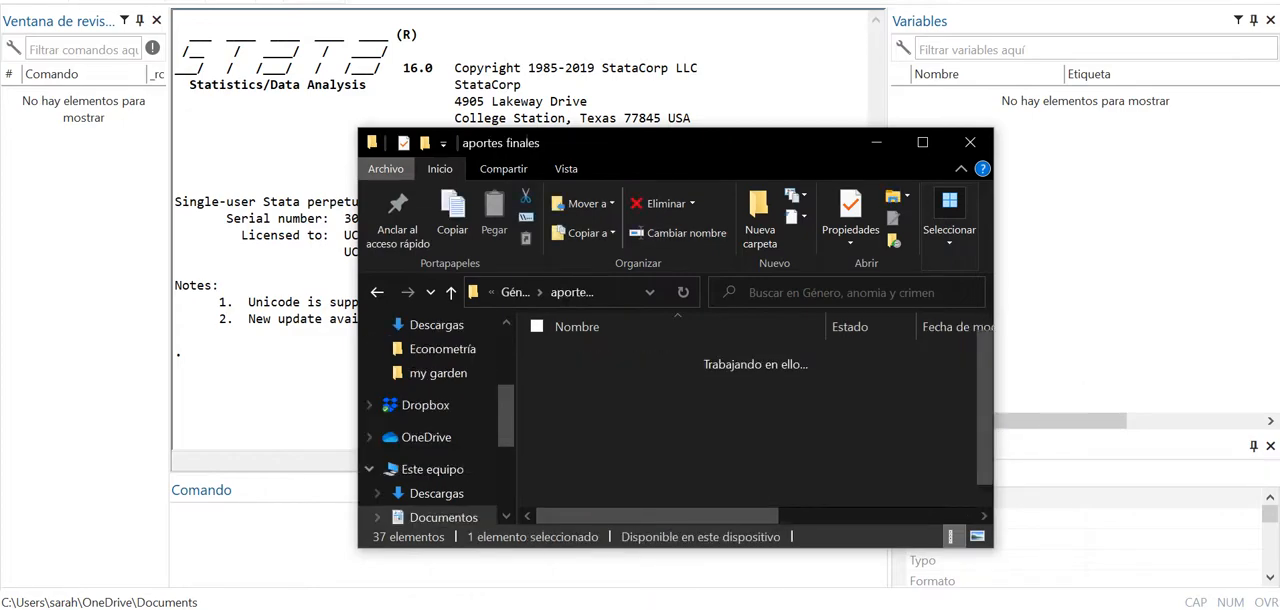
pyautogui.scroll(-1, 650, 375)
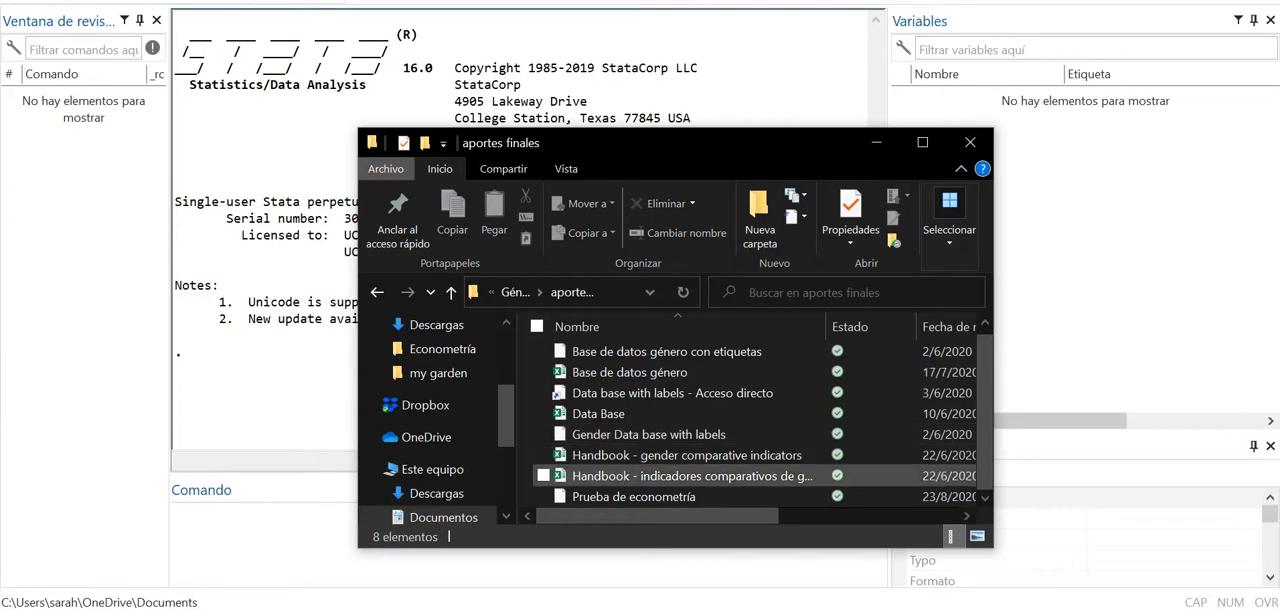
pyautogui.click(634, 496)
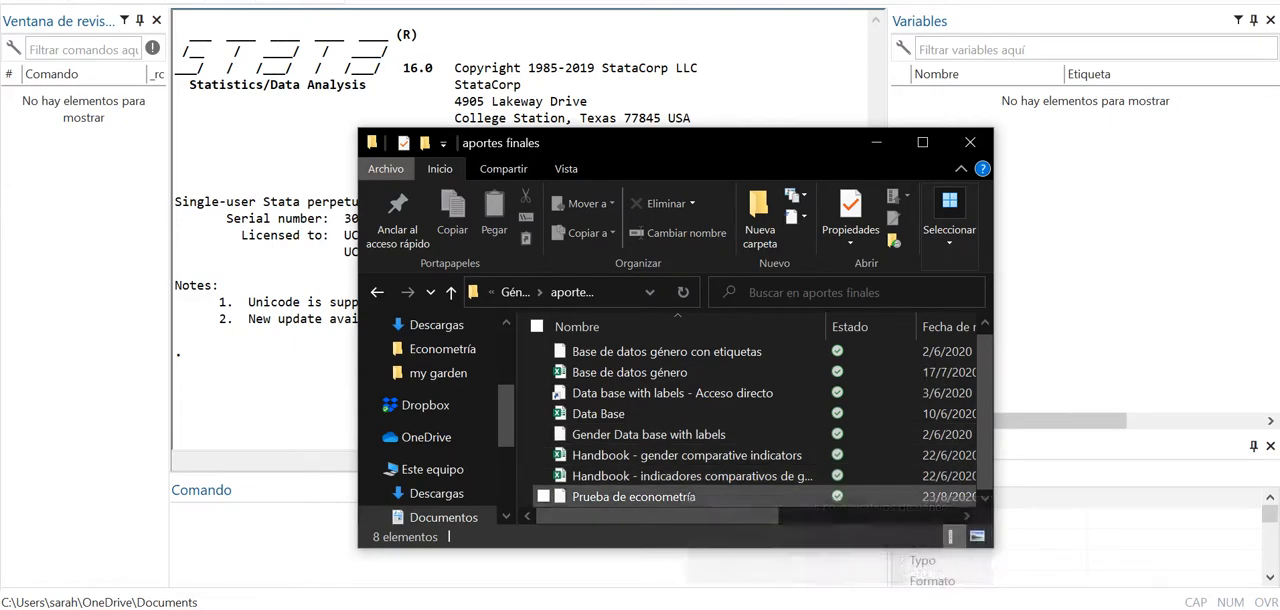
pyautogui.doubleClick(634, 496)
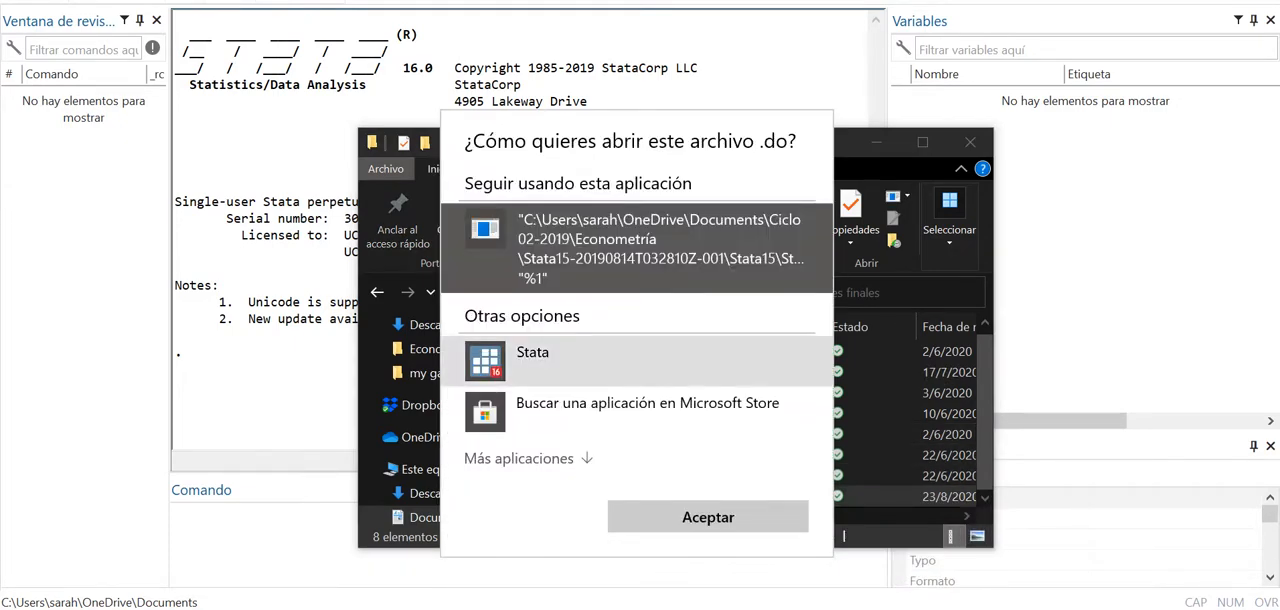
pyautogui.doubleClick(620, 356)
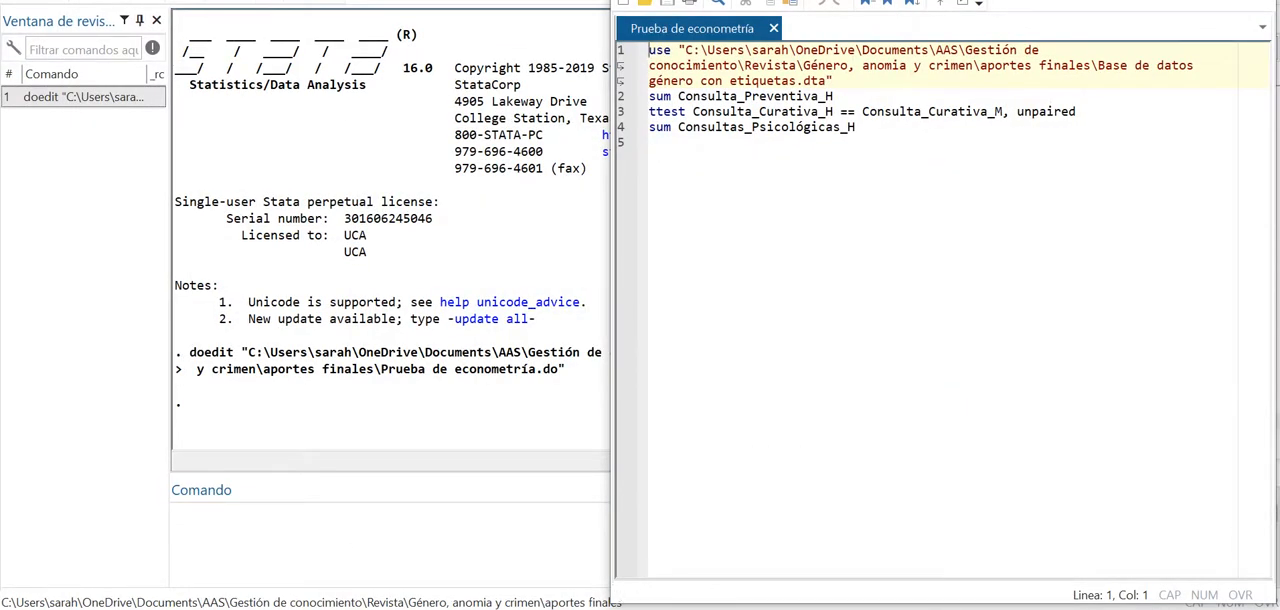
# - Run only the do-file's use command to load the dataset "Base de datos género con etiquetas.dta"
pyautogui.moveTo(944, 0); pyautogui.dragTo(548, 97)
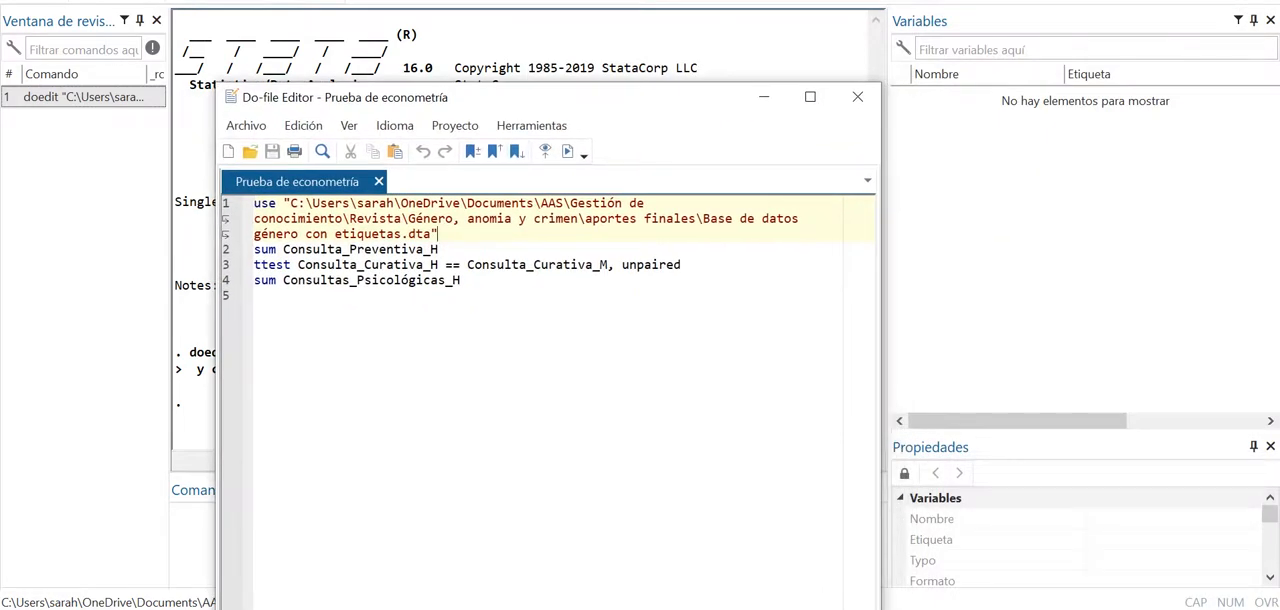
pyautogui.hotkey('shift', 'Home')
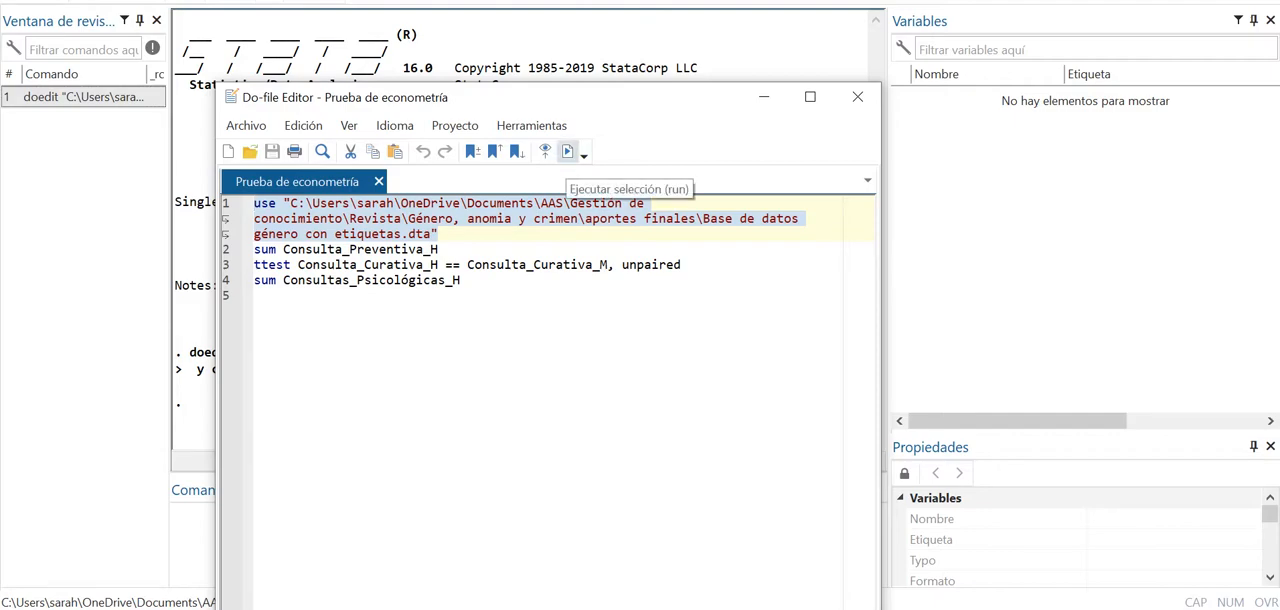
pyautogui.click(567, 151)
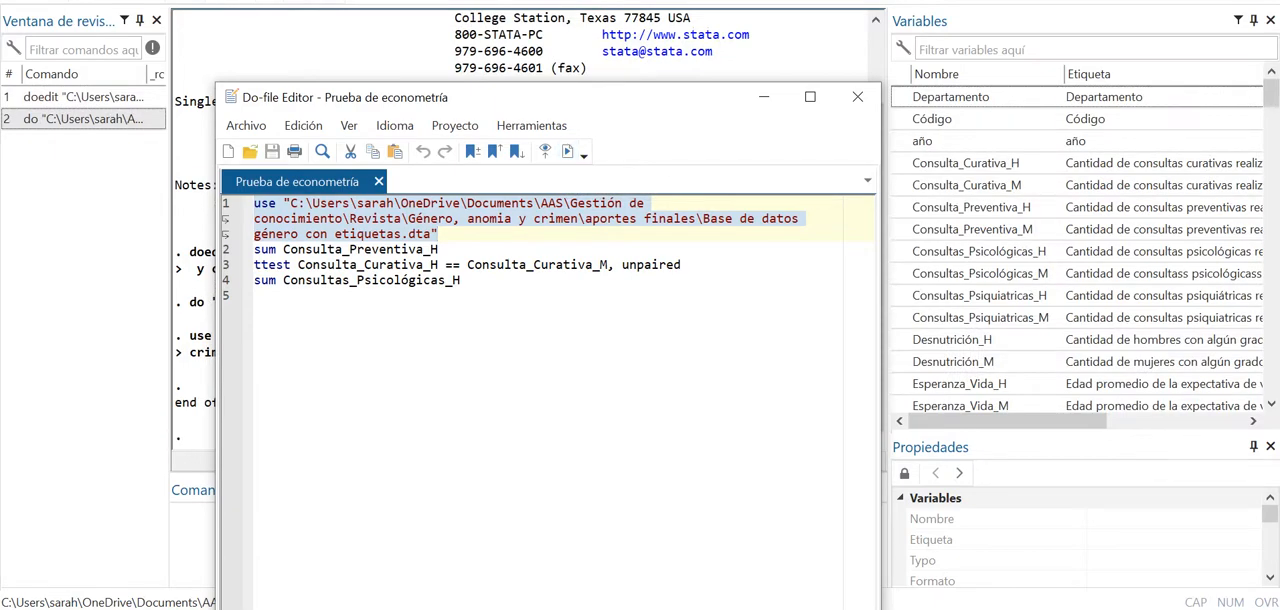
# - Run the do-file's two sum commands and the ttest command together, and close the do-file editor
pyautogui.moveTo(590, 97); pyautogui.dragTo(344, 128)
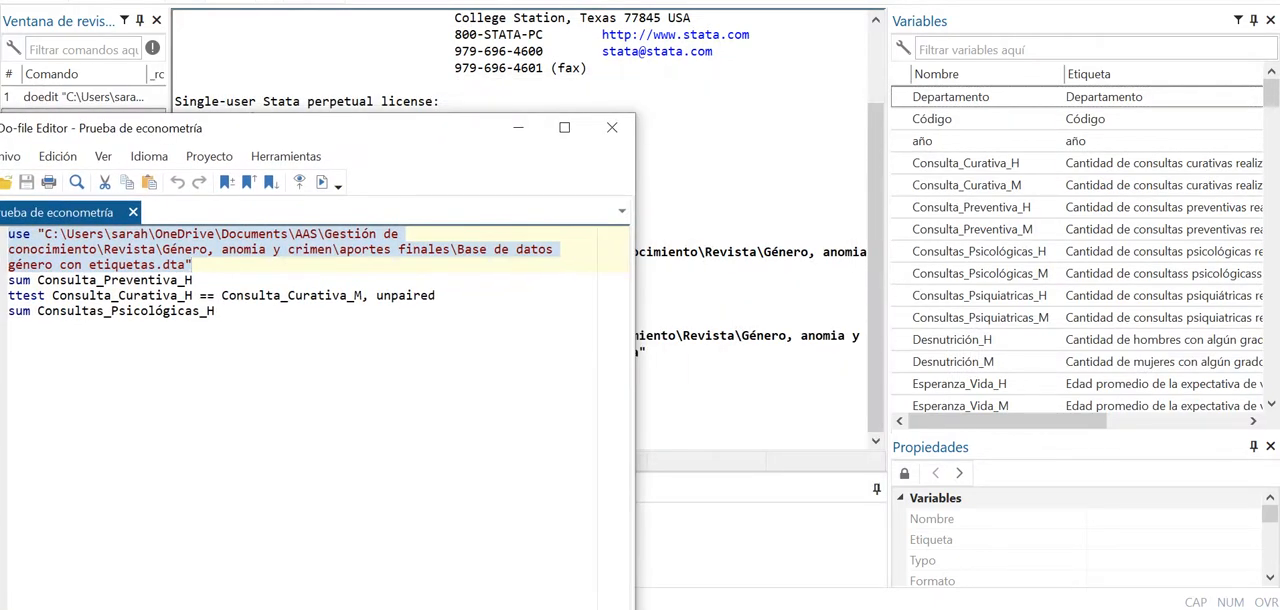
pyautogui.moveTo(440, 128); pyautogui.dragTo(895, 47)
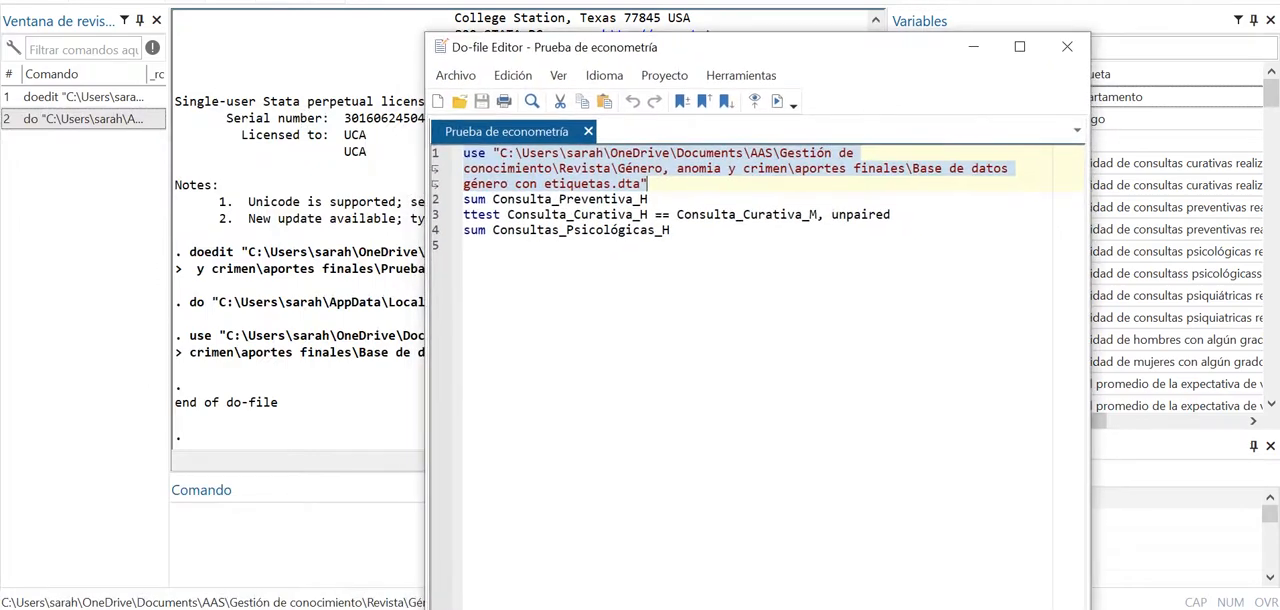
pyautogui.moveTo(672, 230); pyautogui.dragTo(463, 200)
pyautogui.click(777, 101)
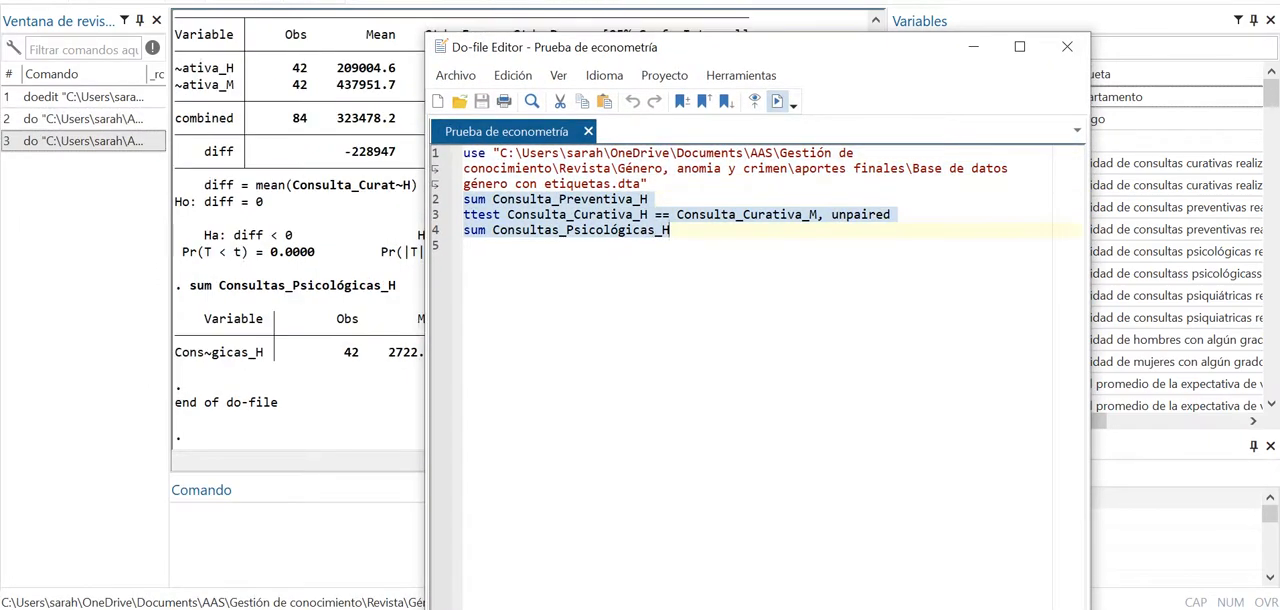
pyautogui.click(1067, 47)
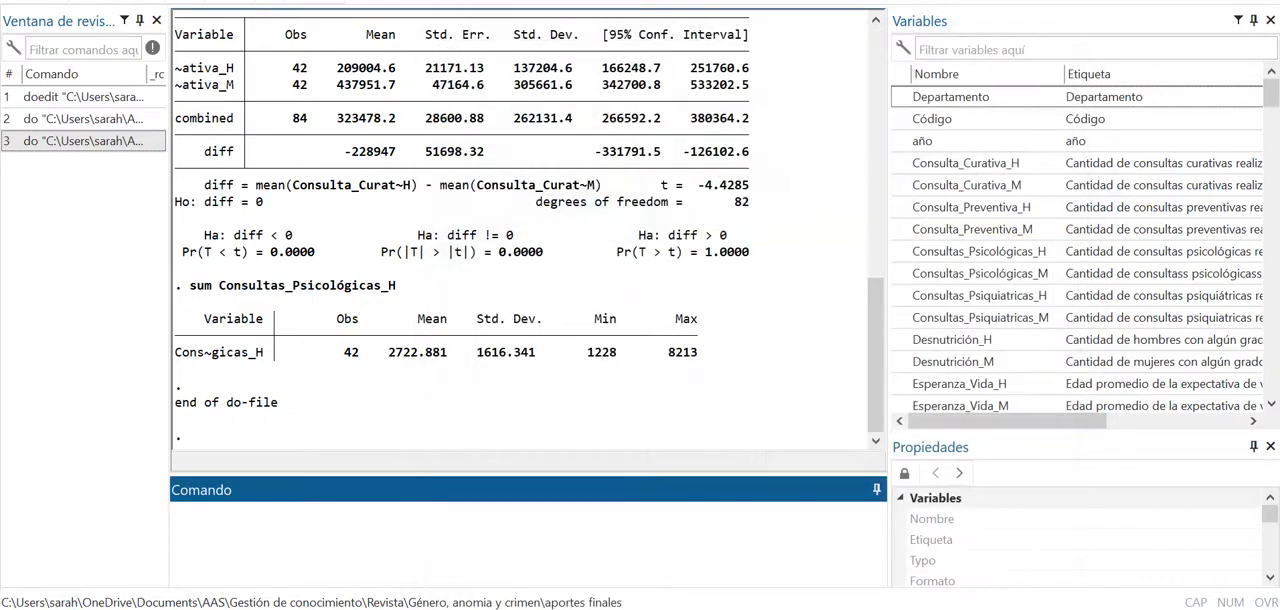
# - Review the results window for the output of the executed sum and ttest commands
pyautogui.scroll(1, 529, 222)
pyautogui.scroll(9, 529, 230)
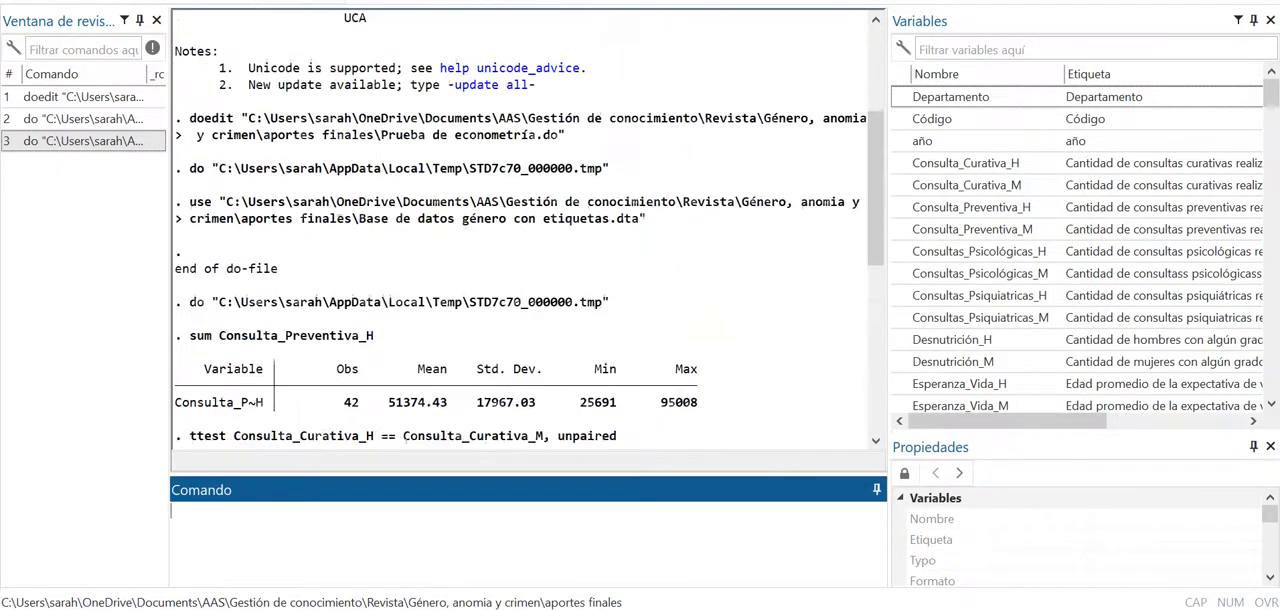
pyautogui.scroll(-7, 528, 228)
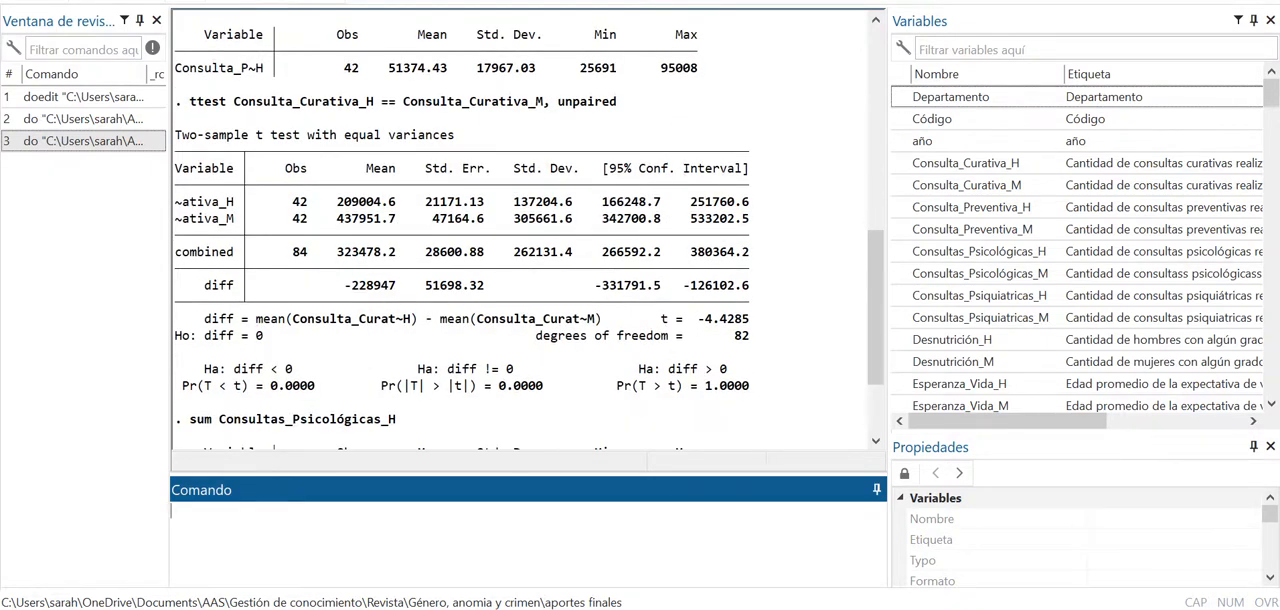
pyautogui.scroll(-3, 528, 228)
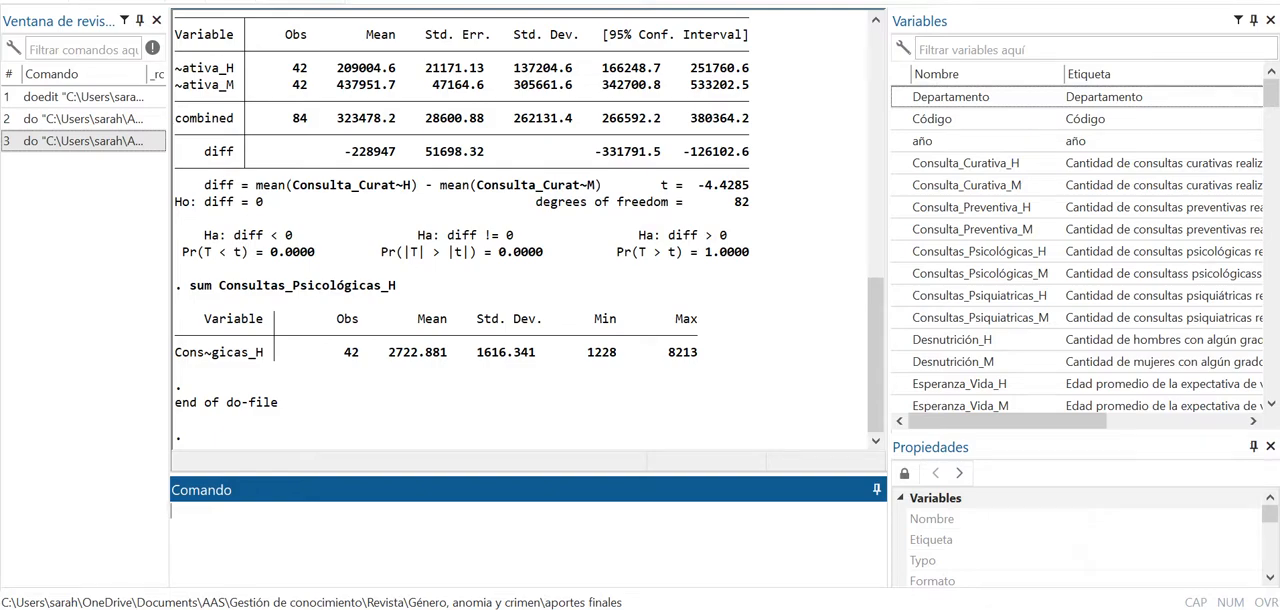
pyautogui.scroll(1, 528, 230)
pyautogui.scroll(-1, 528, 230)
pyautogui.scroll(15, 528, 230)
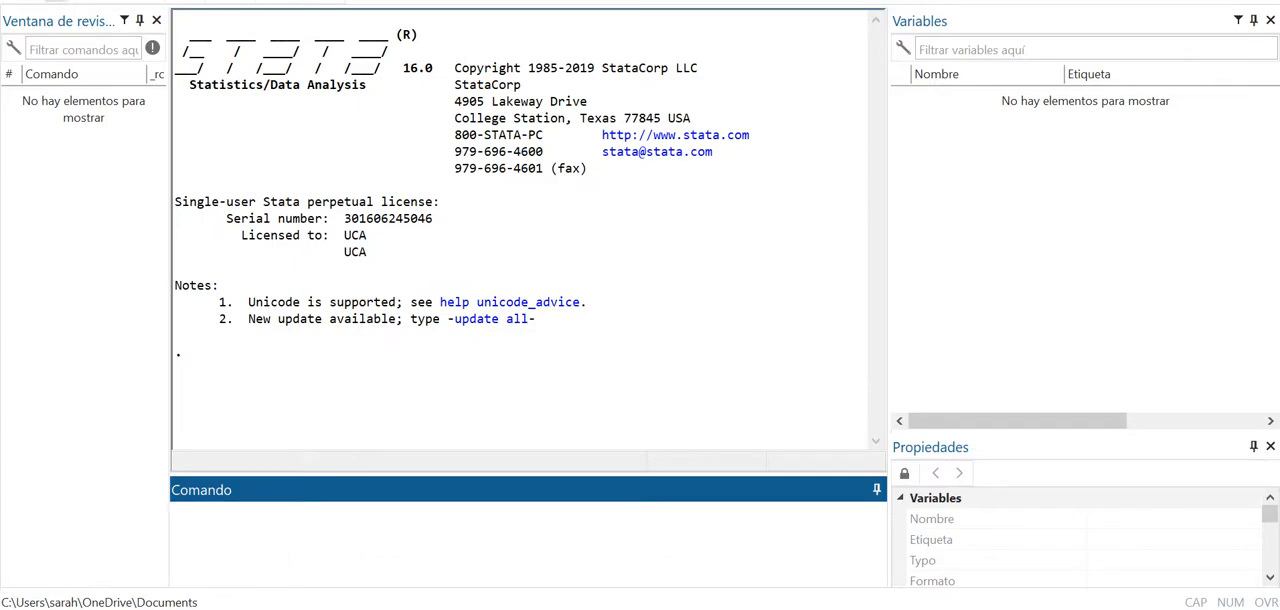
# - Start an Excel spreadsheet import and choose the workbook "Base de datos género" from the aportes finales folder
pyautogui.click(20, 1)
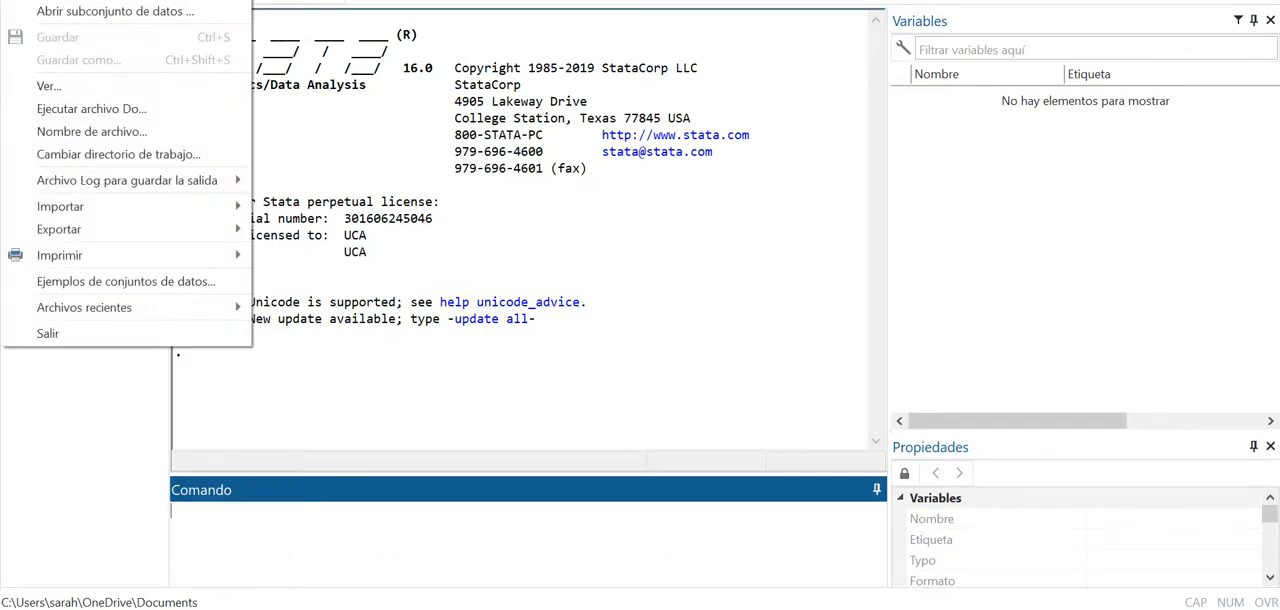
pyautogui.moveTo(130, 206)
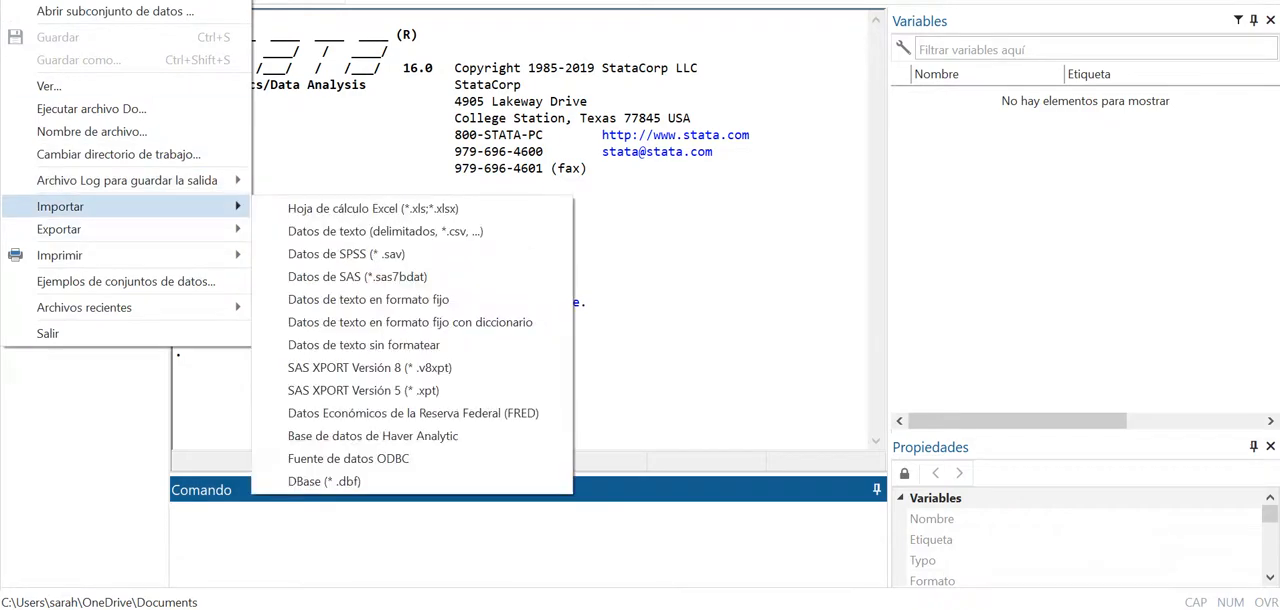
pyautogui.click(373, 209)
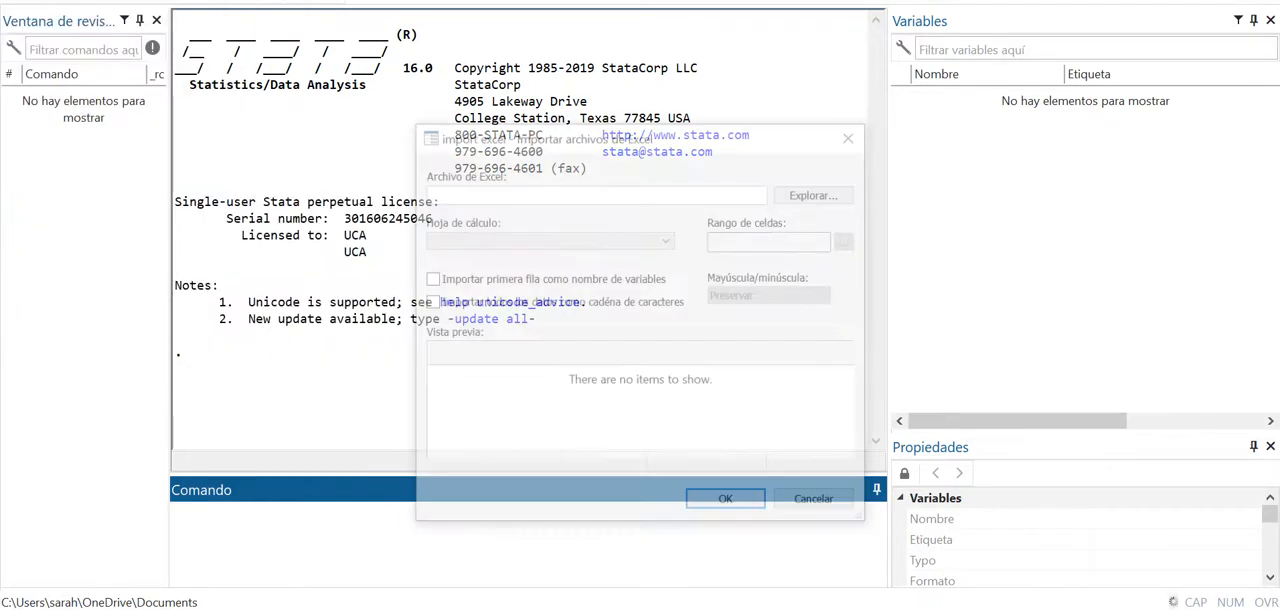
pyautogui.click(818, 193)
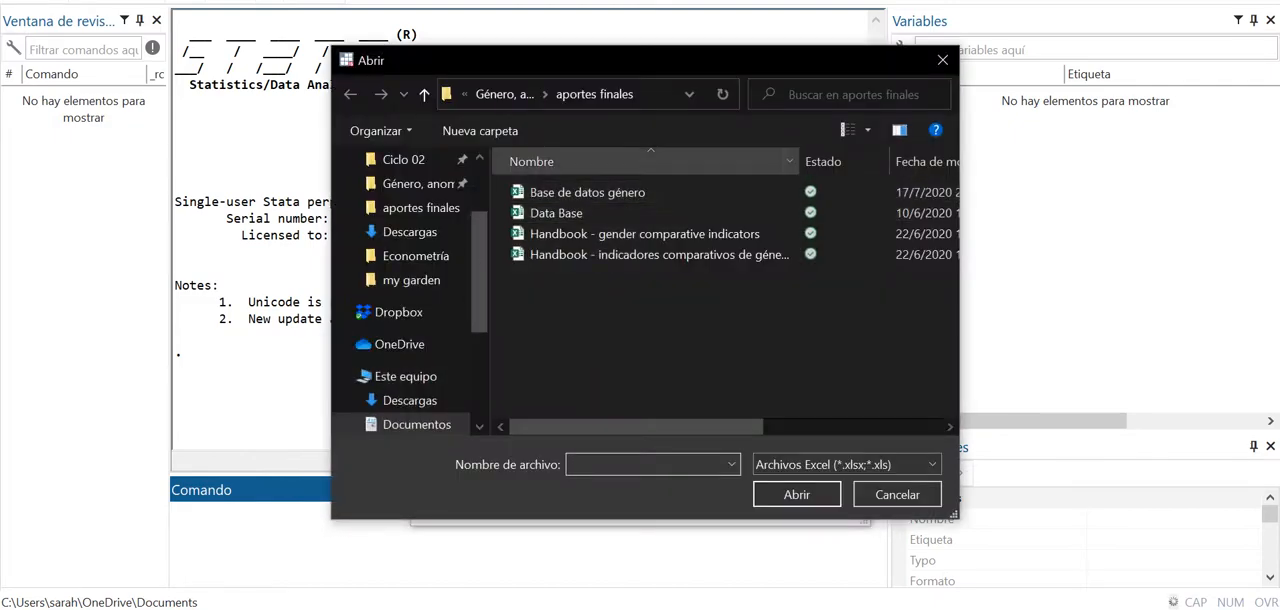
pyautogui.doubleClick(587, 192)
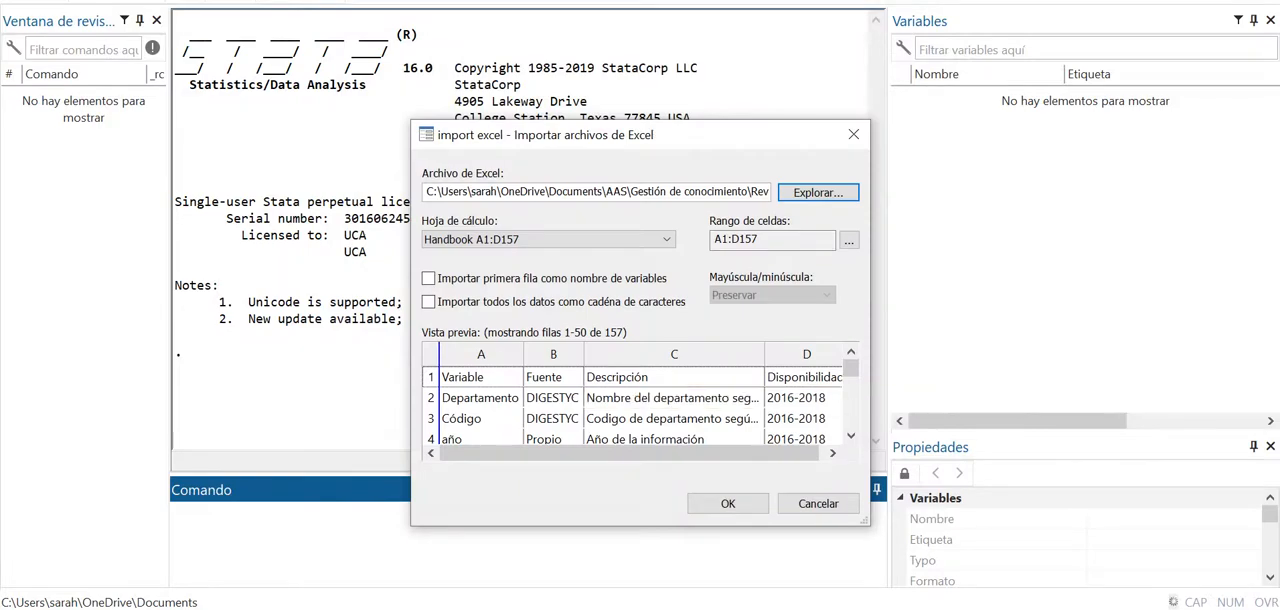
# - Import the sheet "Datos Completo" with its first row as variable names
pyautogui.scroll(-3, 636, 405)
pyautogui.scroll(3, 636, 405)
pyautogui.click(548, 239)
pyautogui.click(490, 268)
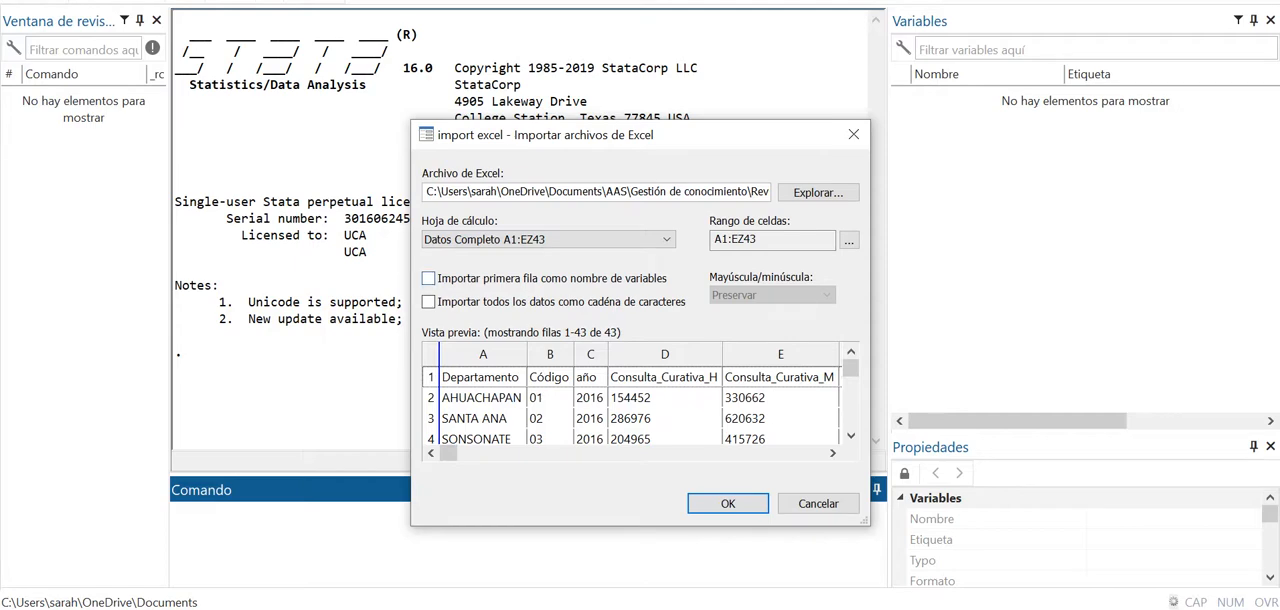
pyautogui.click(428, 279)
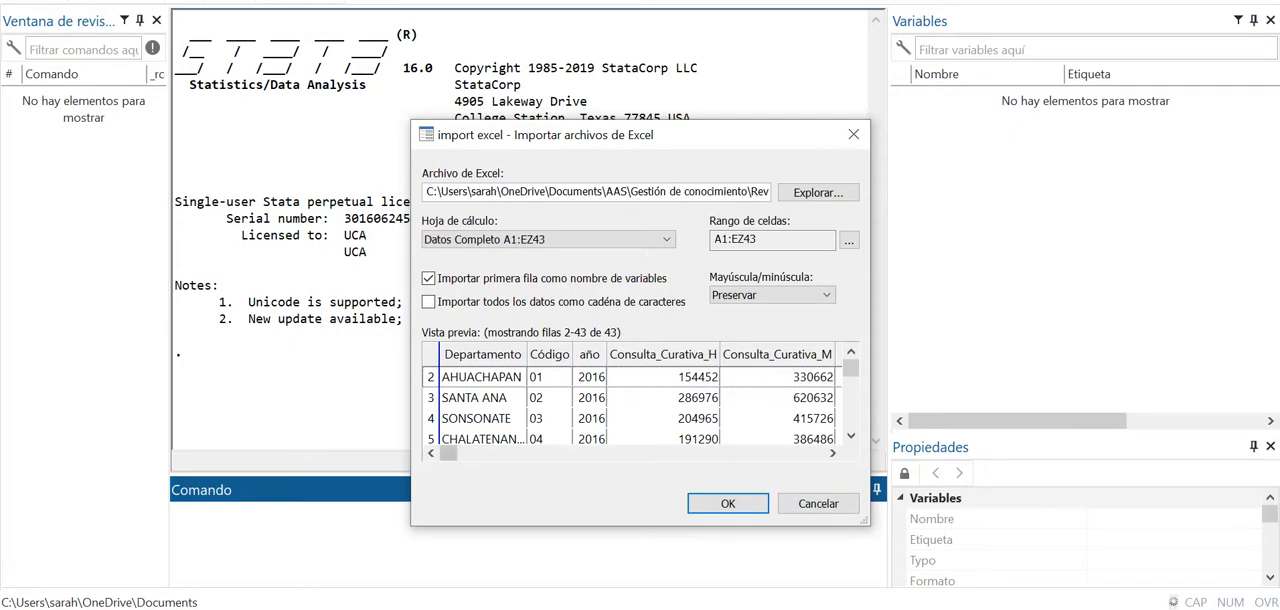
pyautogui.click(728, 503)
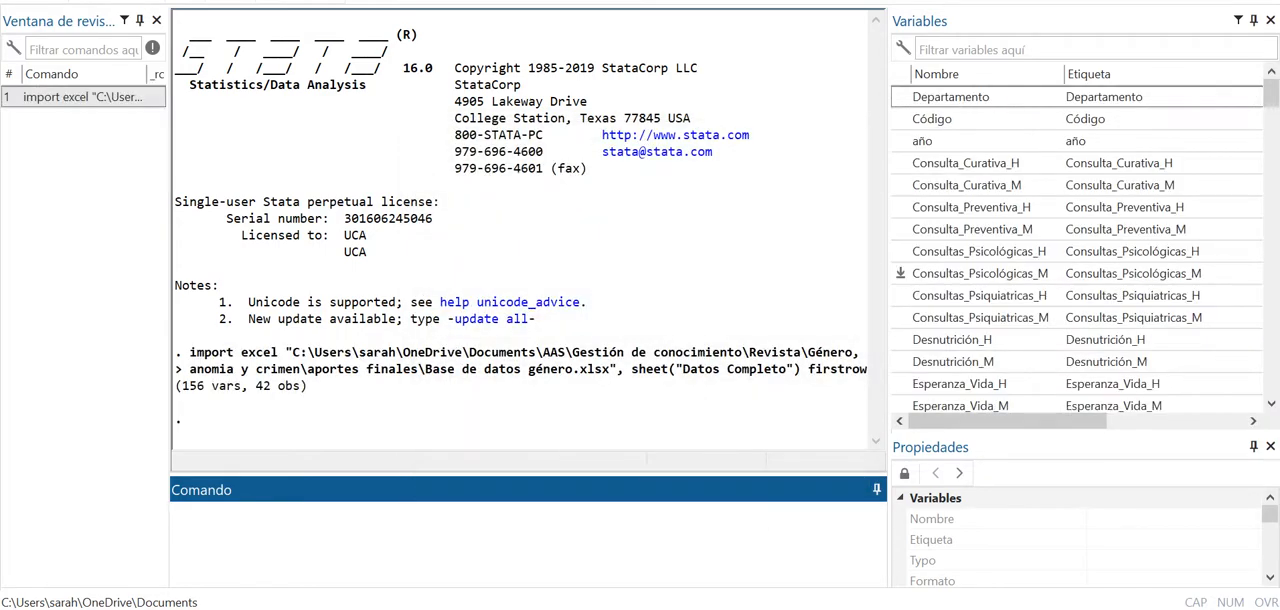
# - Look through the imported variables and open the summary statistics dialog for the summarize command
pyautogui.scroll(-15, 1000, 185)
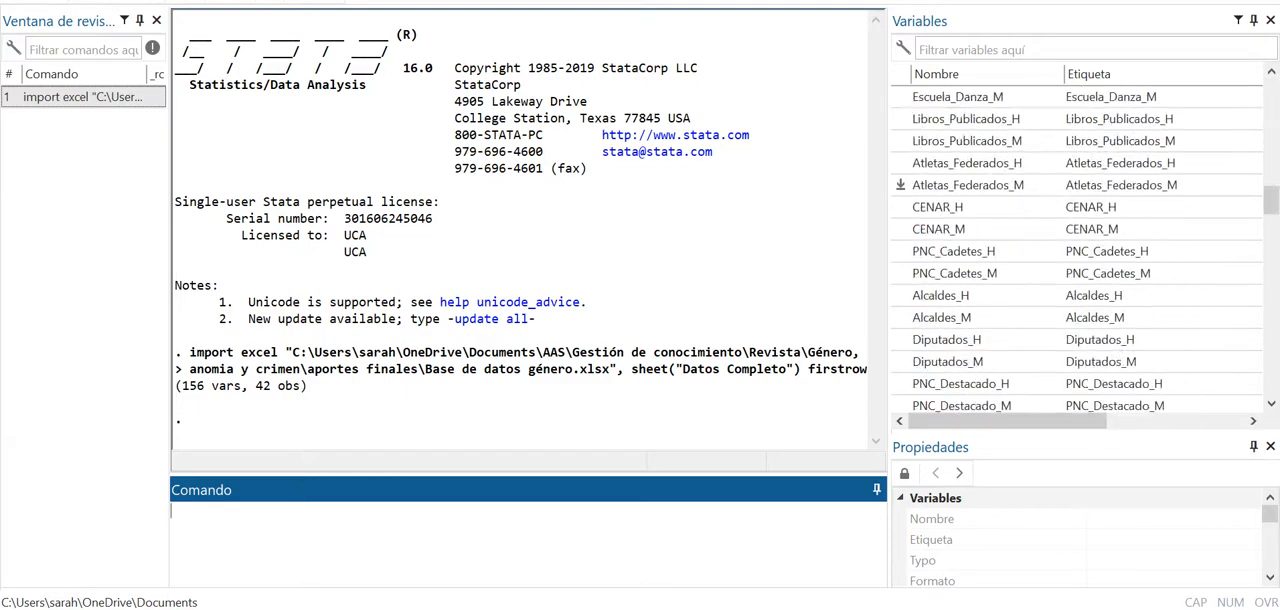
pyautogui.scroll(-20, 1000, 185)
pyautogui.scroll(20, 1000, 185)
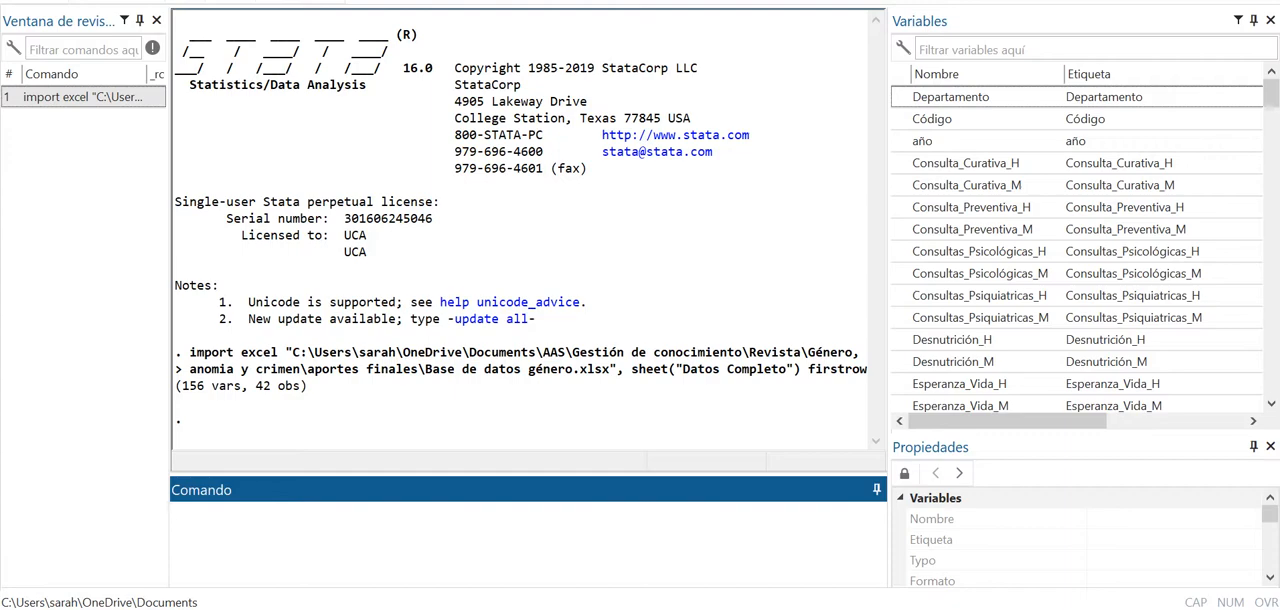
pyautogui.click(260, 1)
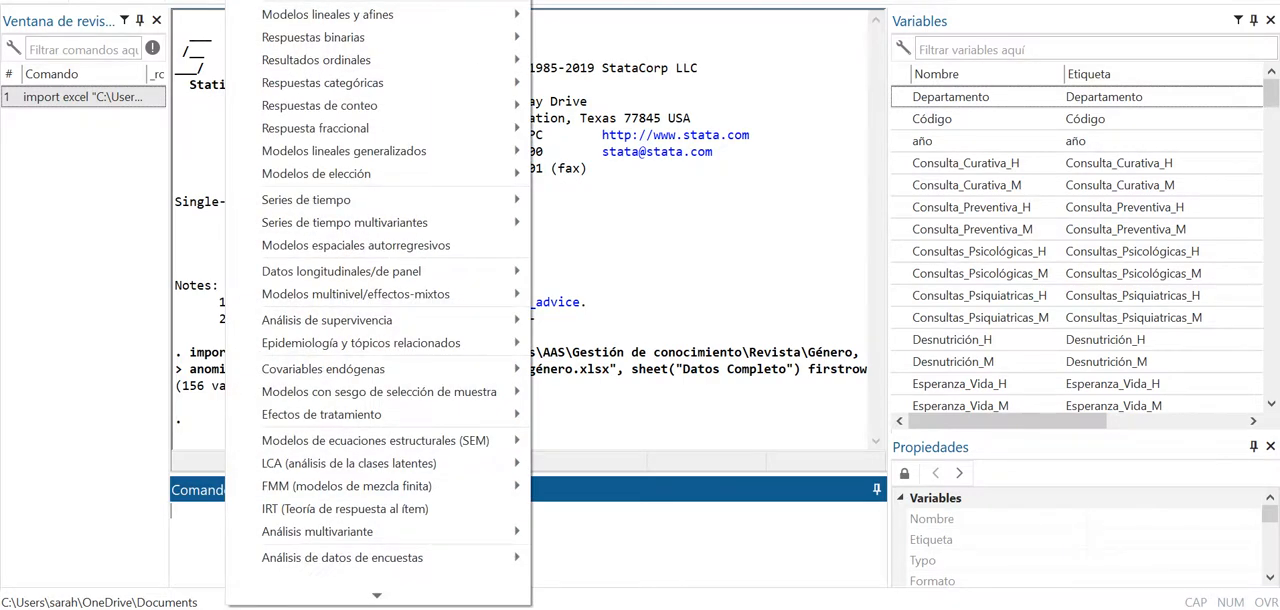
pyautogui.moveTo(340, 1)
pyautogui.moveTo(700, 1)
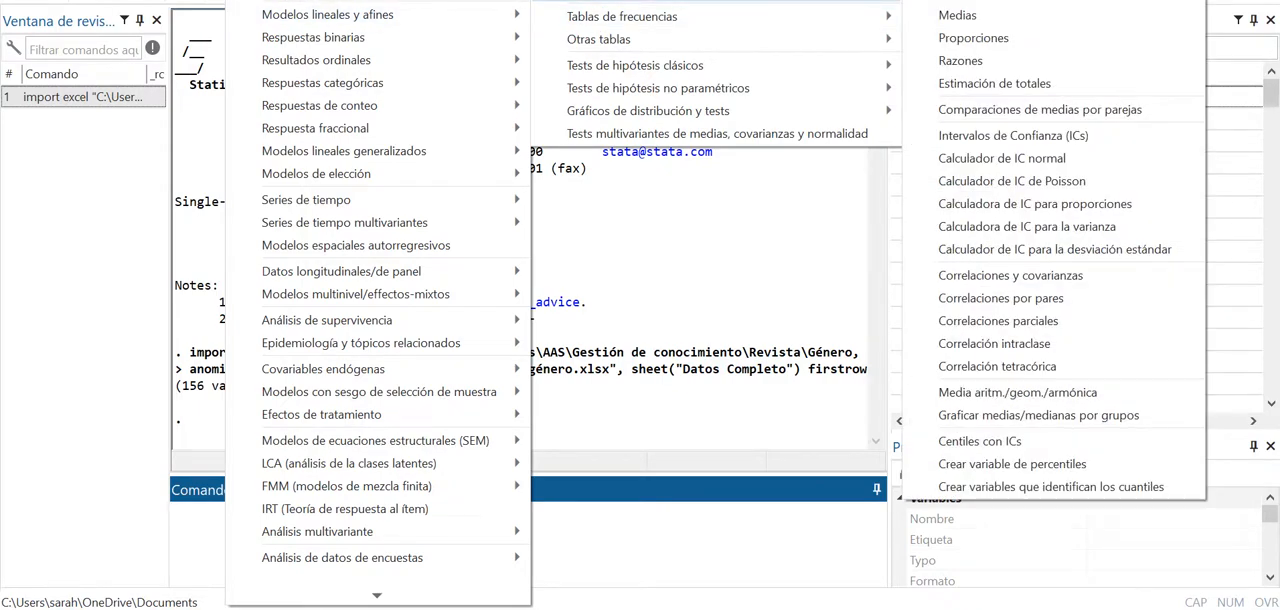
pyautogui.click(990, 1)
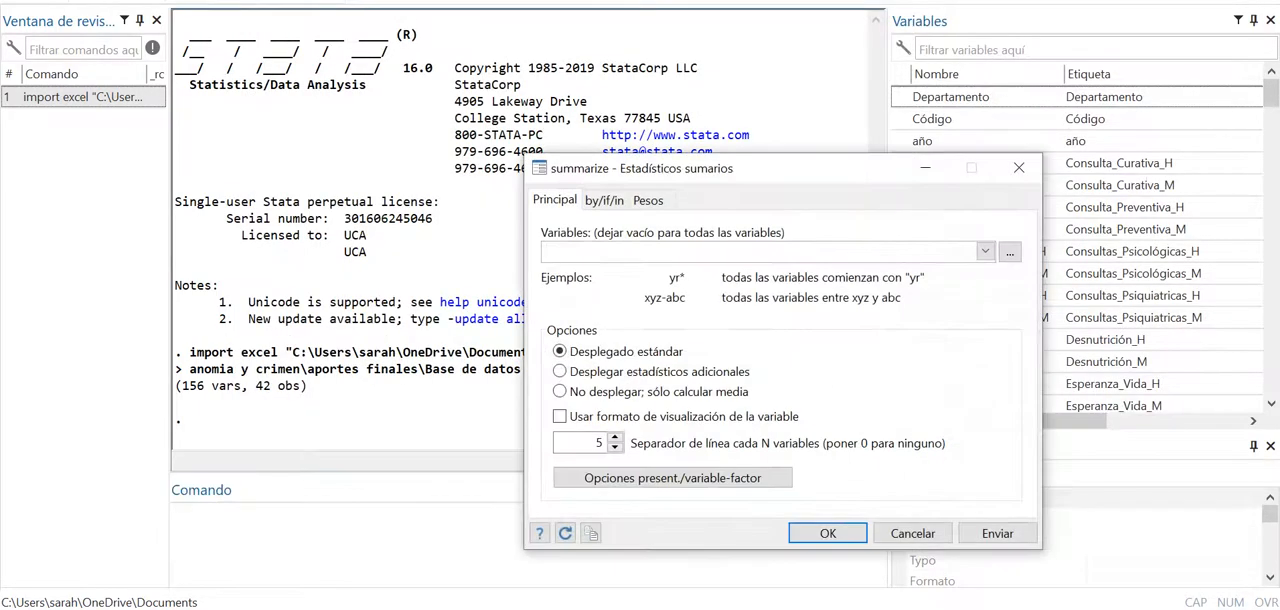
# - Summarize Consulta_Preventiva_H, Consultas_Psicológicas_H, Consultas_Psicológicas_M, Consultas_Psiquiatricas_H, Consulta_Preventiva_M and Consulta_Curativa_M with the standard display
pyautogui.click(985, 251)
pyautogui.click(620, 323)
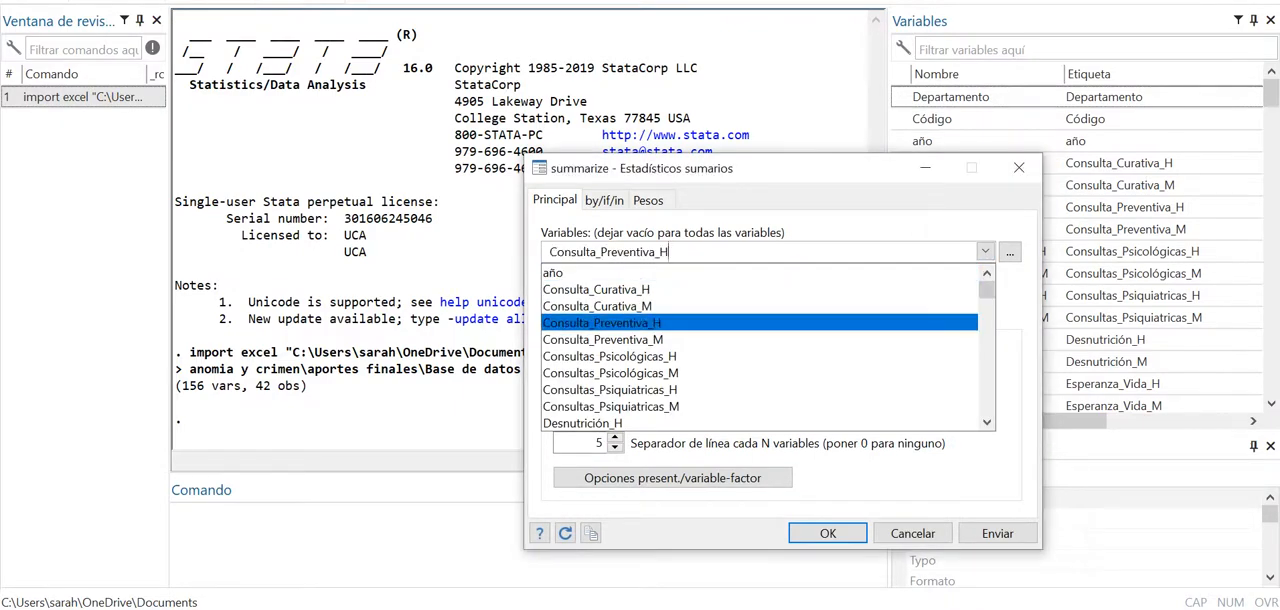
pyautogui.click(620, 323)
pyautogui.click(610, 356)
pyautogui.click(610, 373)
pyautogui.click(610, 389)
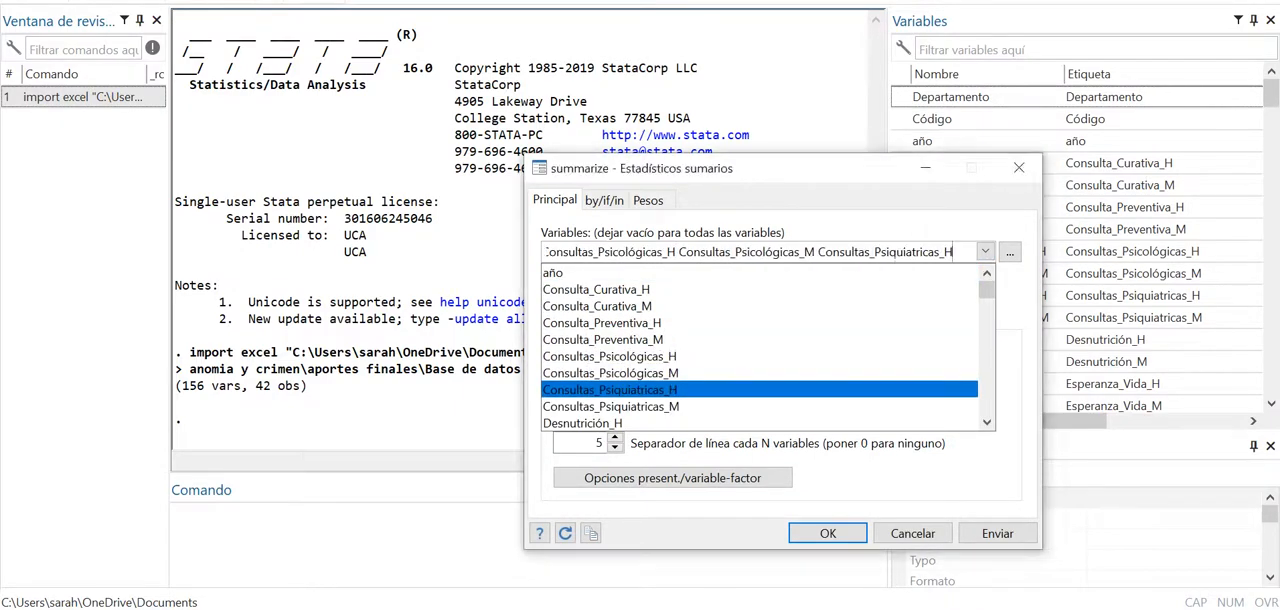
pyautogui.click(603, 339)
pyautogui.click(603, 323)
pyautogui.click(603, 306)
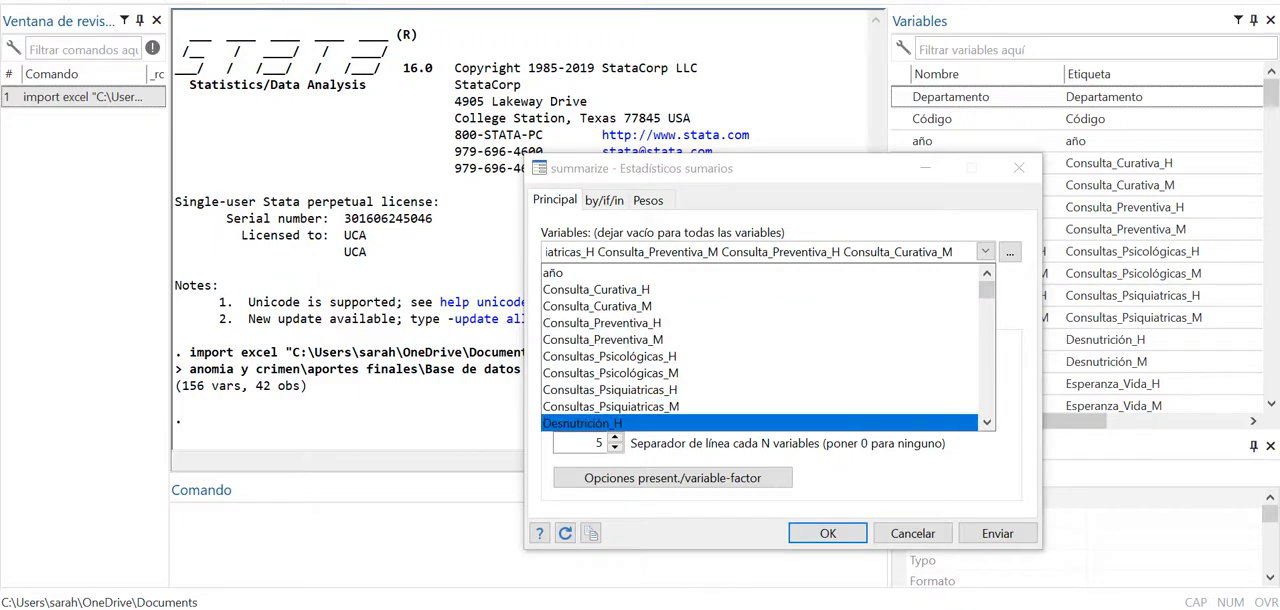
pyautogui.click(827, 533)
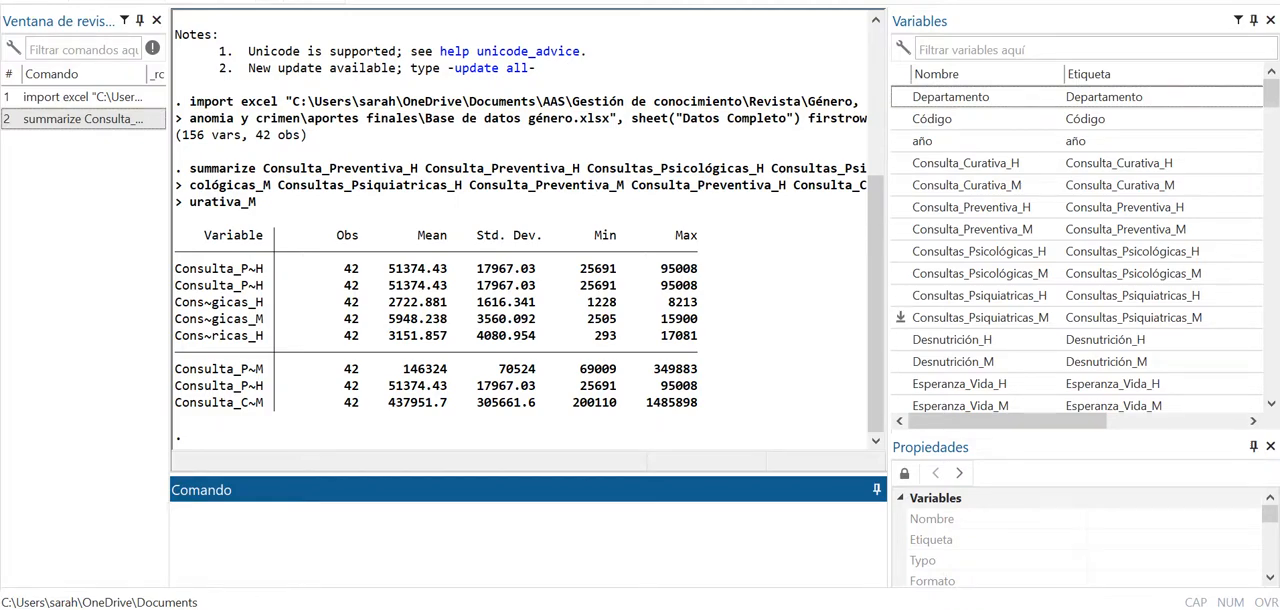
pyautogui.scroll(-20, 980, 317)
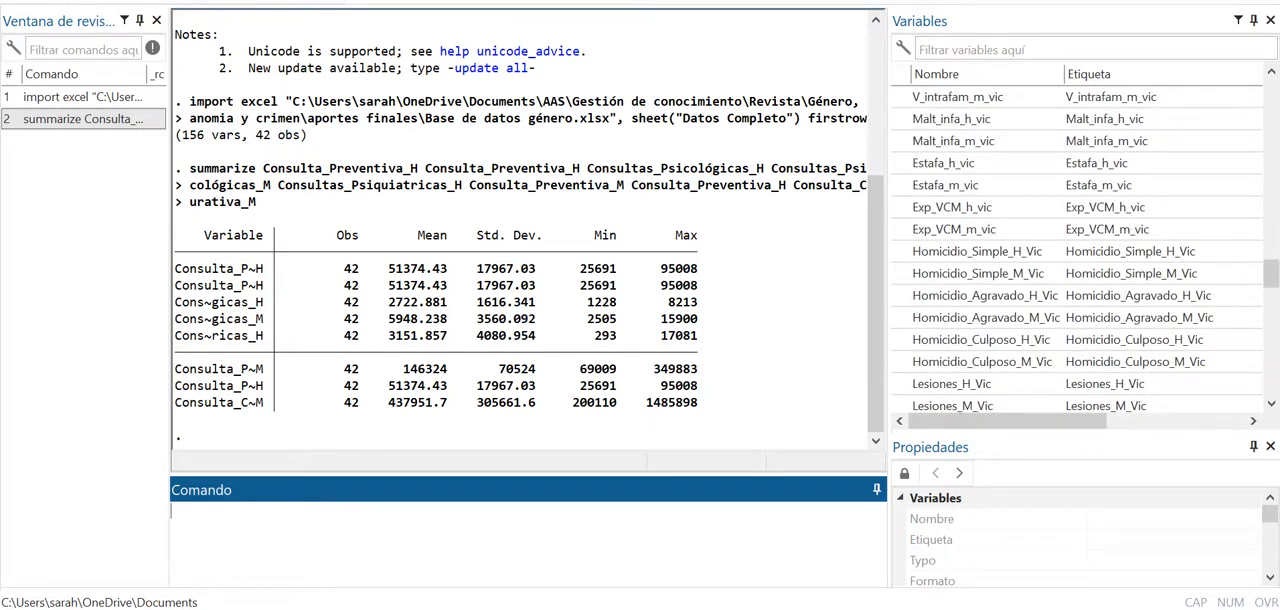
pyautogui.scroll(15, 980, 185)
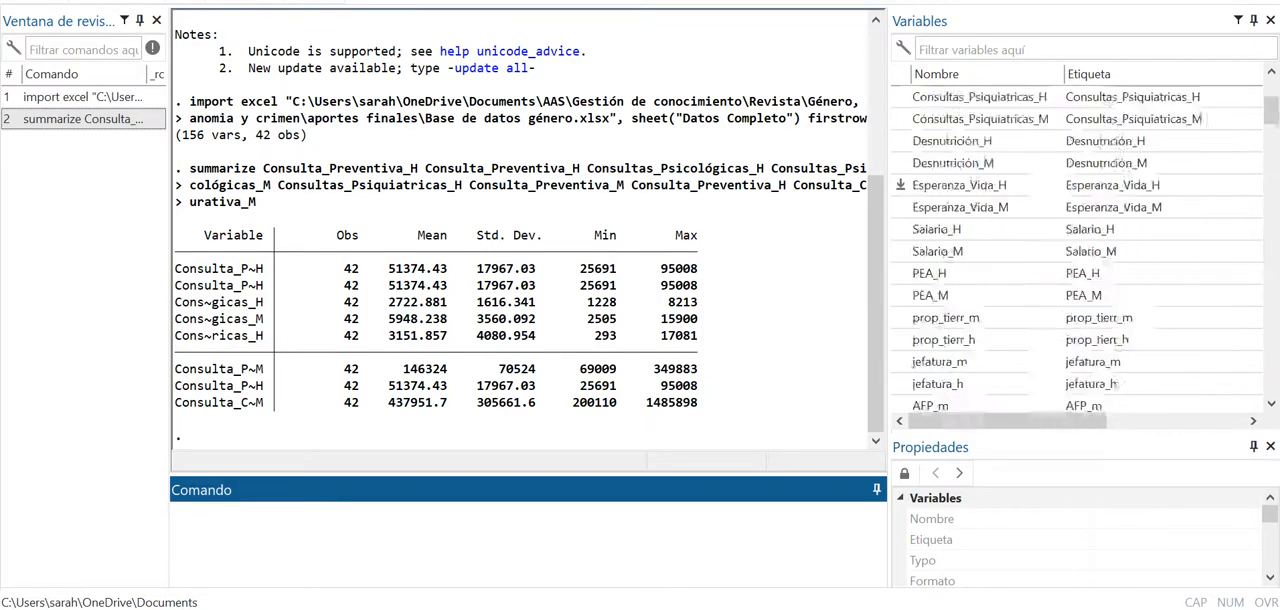
pyautogui.scroll(4, 980, 185)
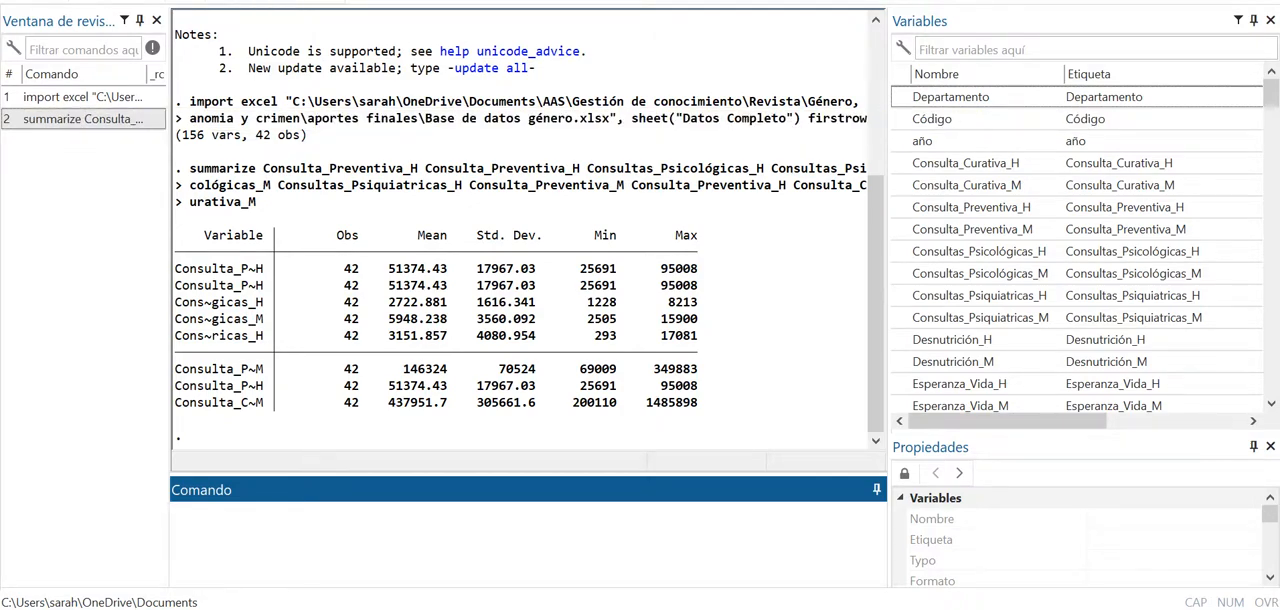
pyautogui.hotkey('alt', 'Tab')
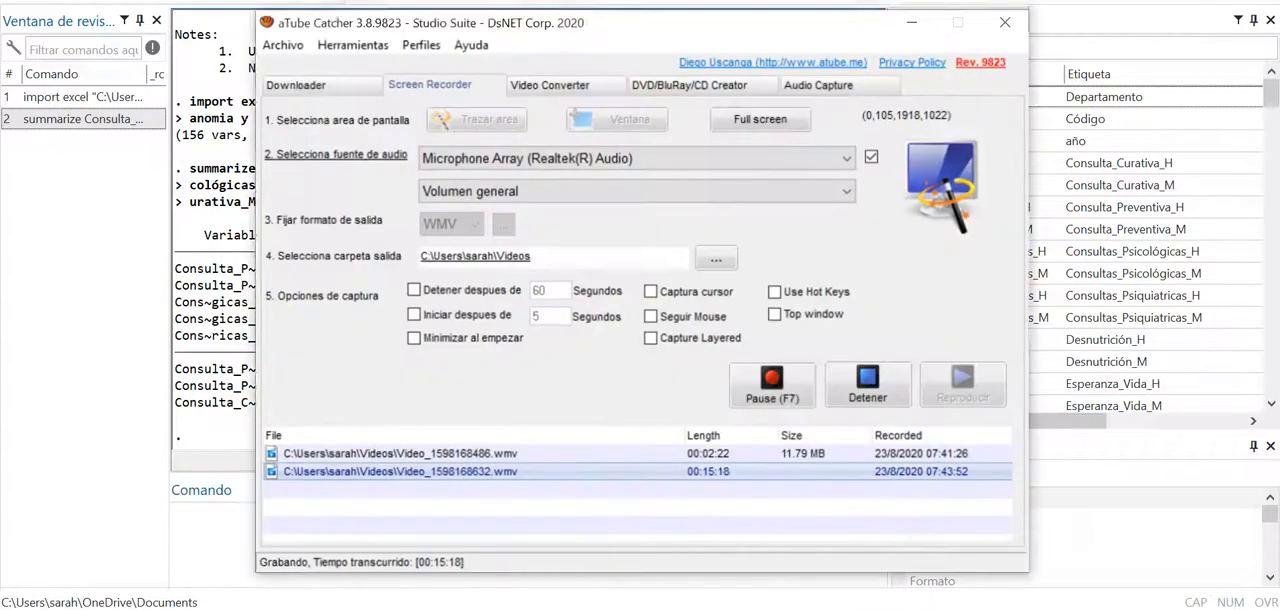